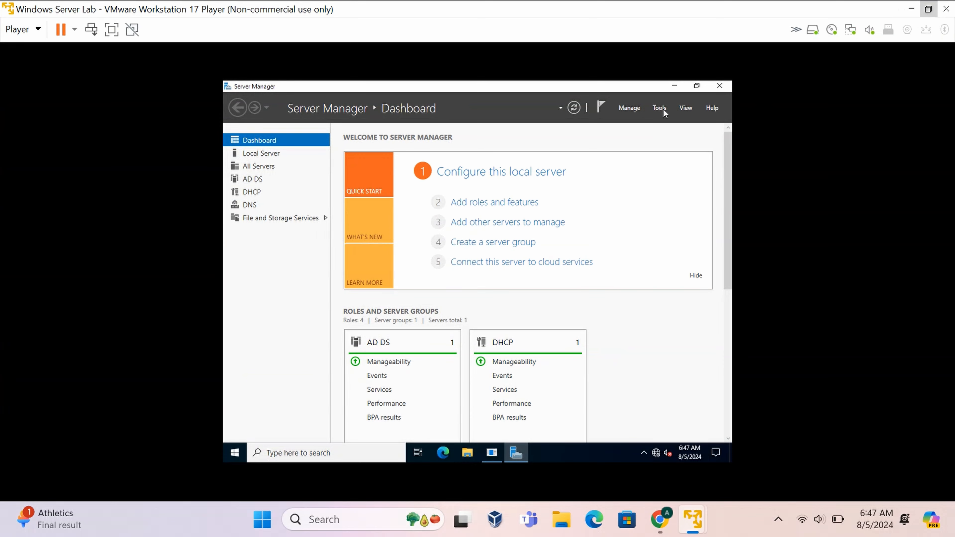
Launch Group Policy Management from Server Manager's Tools menu.
click(660, 108)
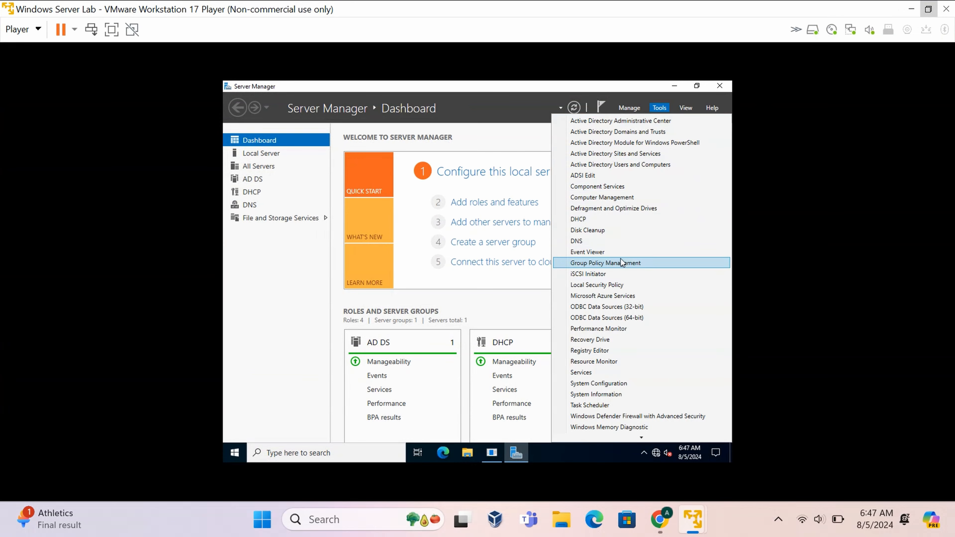
click(663, 265)
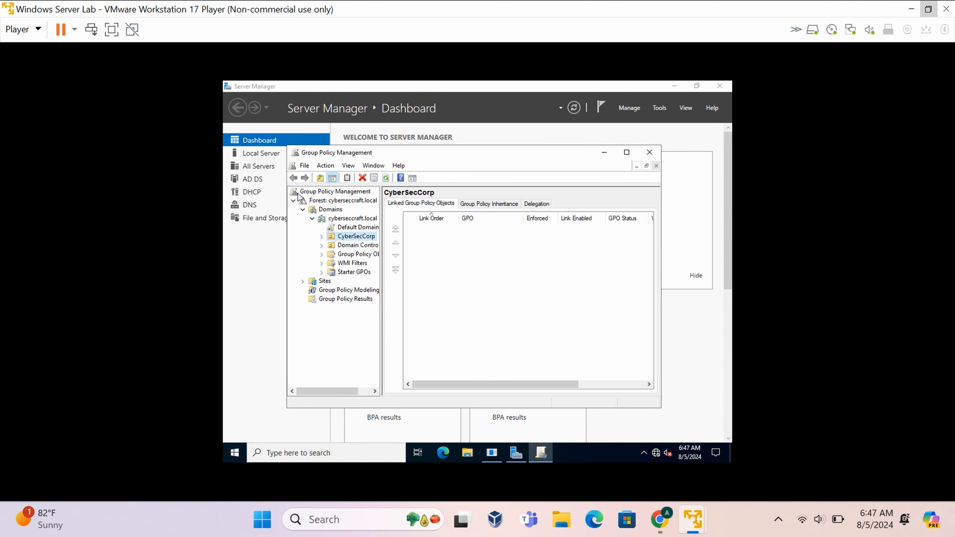
Expand Forest > Domains > cyberseccraft.local and list its Group Policy Objects.
click(294, 201)
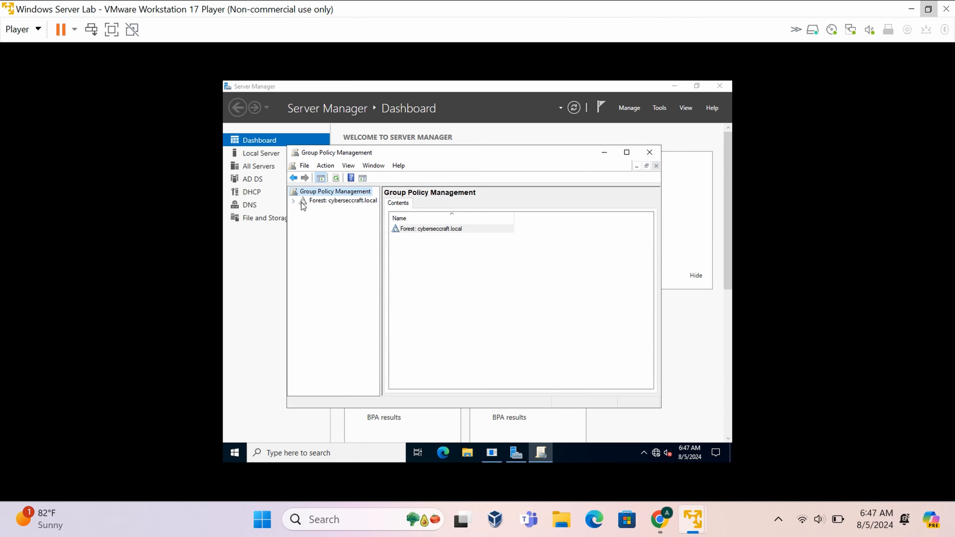
click(301, 203)
click(293, 202)
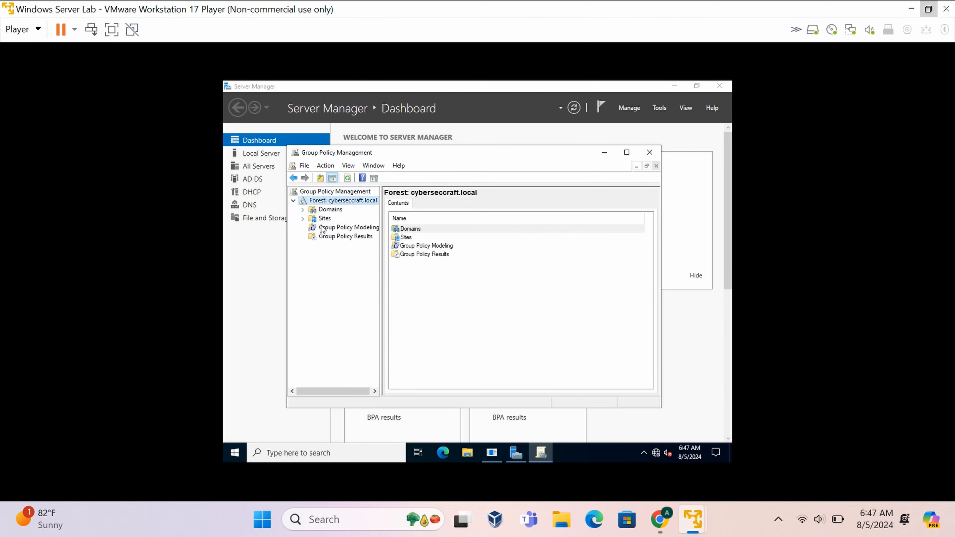
click(303, 210)
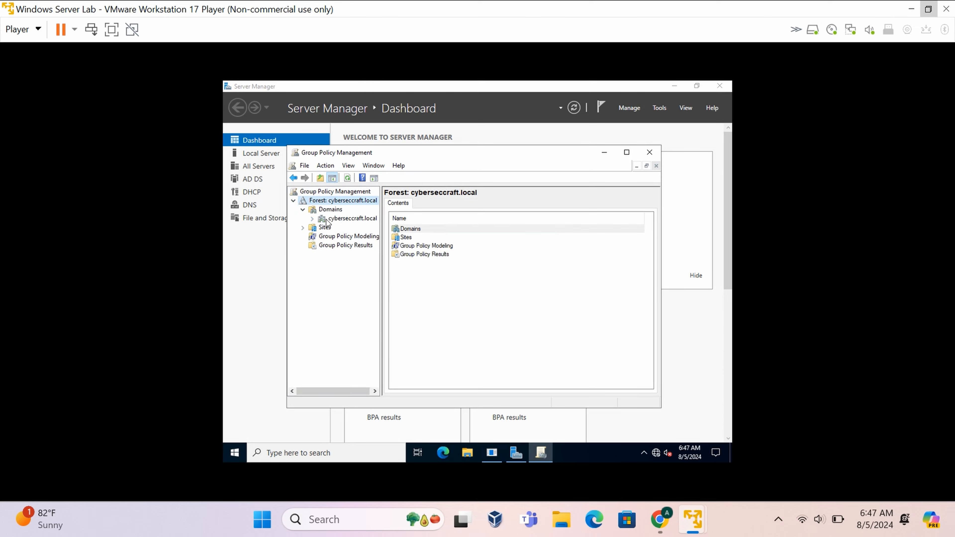
click(312, 218)
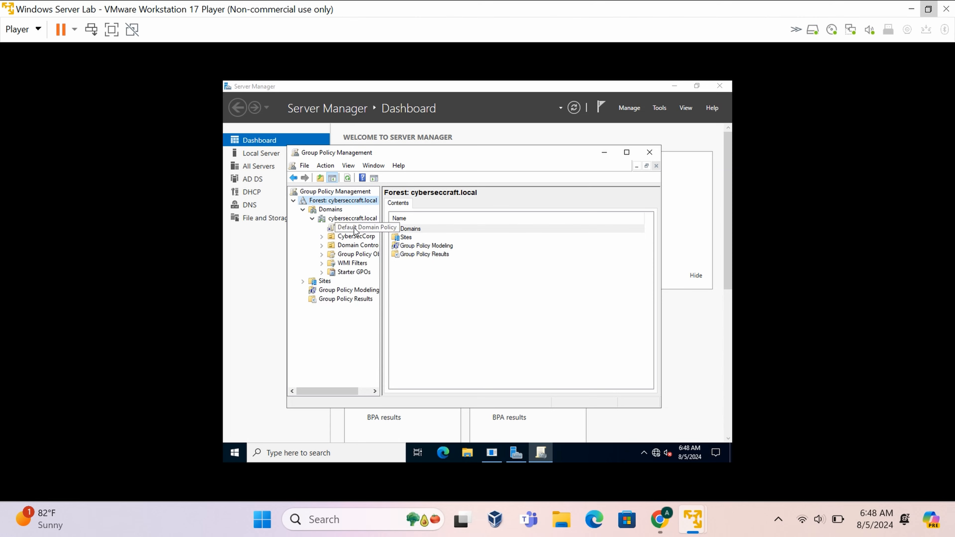
click(351, 256)
click(322, 255)
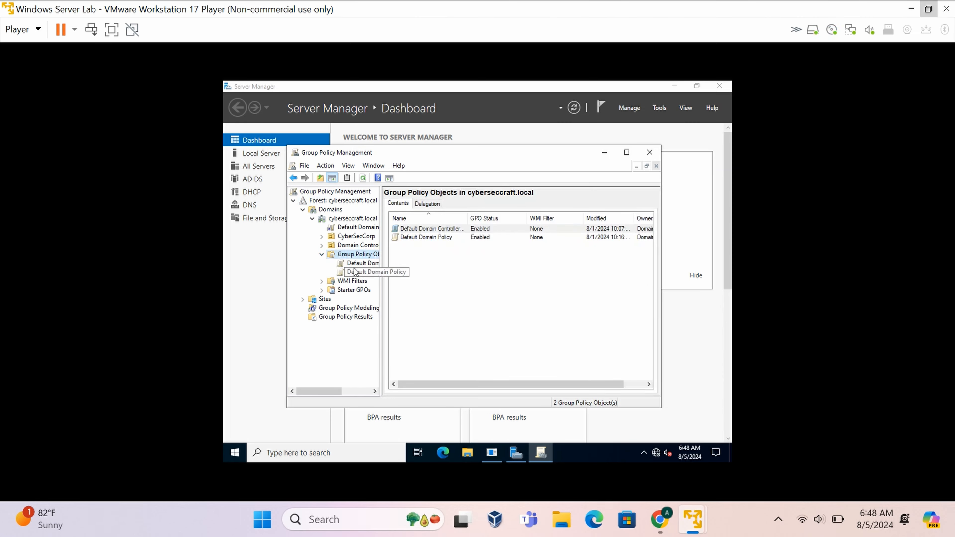
Expand the CyberSecCorp unit and select its HROU sub-unit.
right_click(368, 254)
click(519, 272)
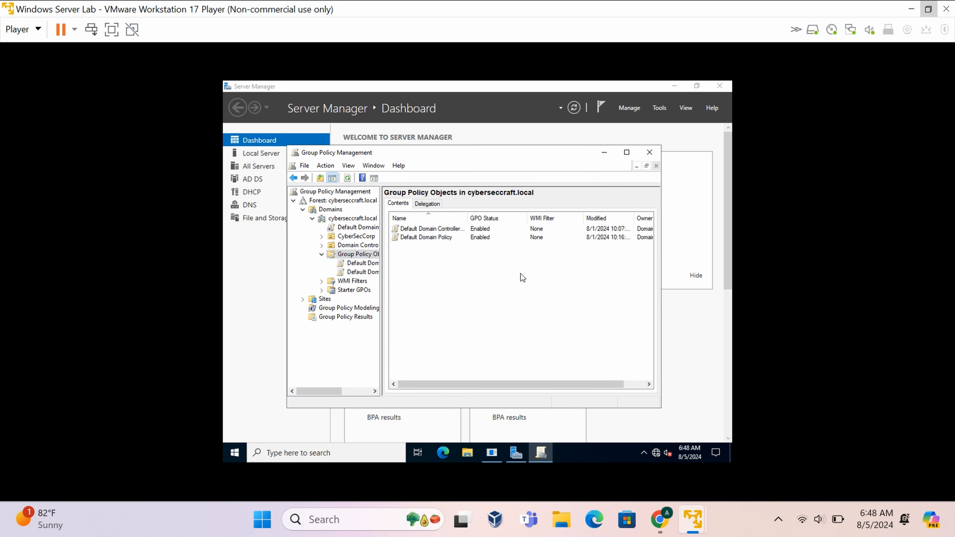
click(353, 236)
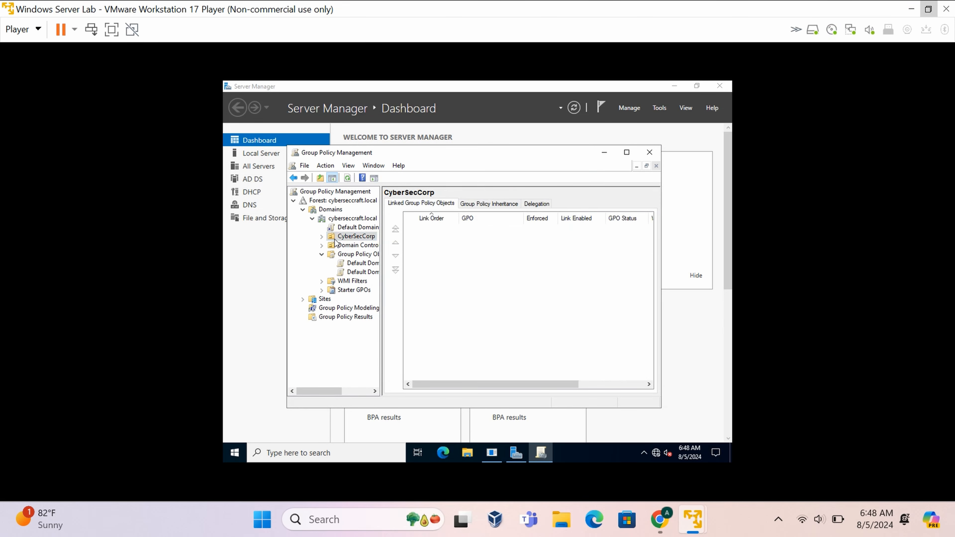
click(322, 237)
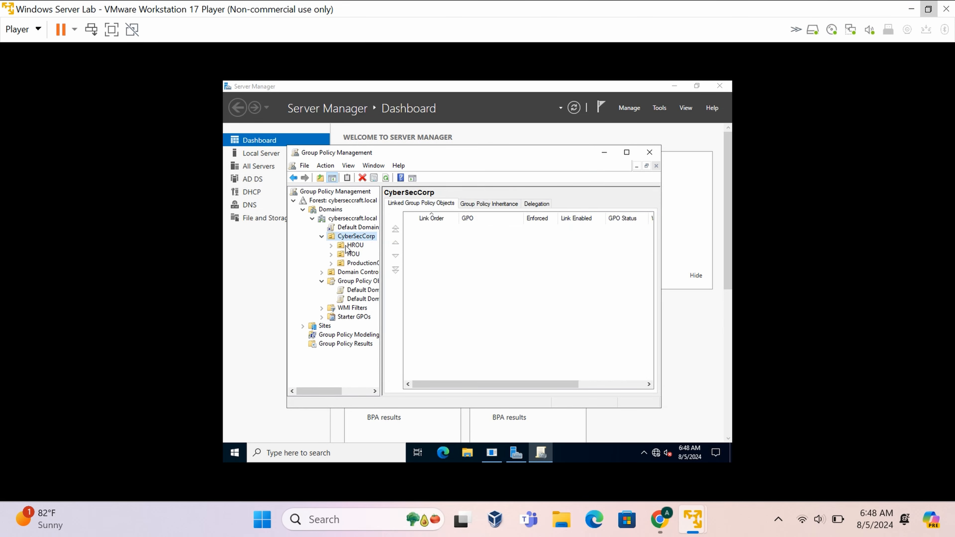
click(353, 246)
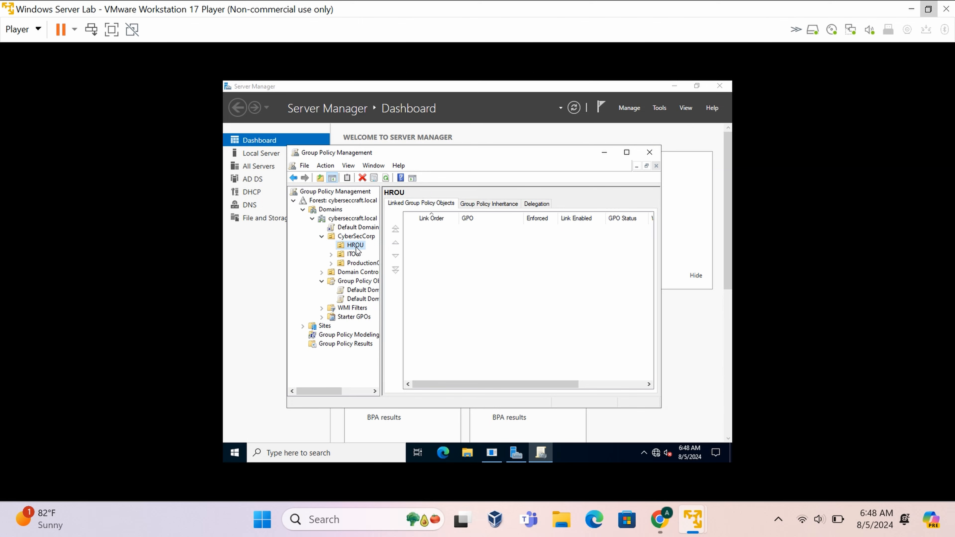
Create a GPO named 'Block CMD' in the domain and link it to HROU.
right_click(357, 248)
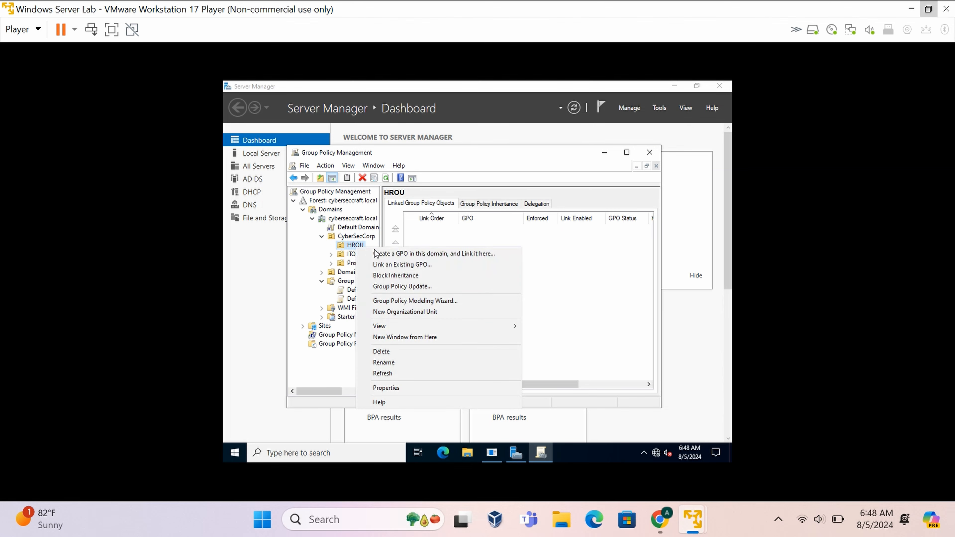
click(501, 254)
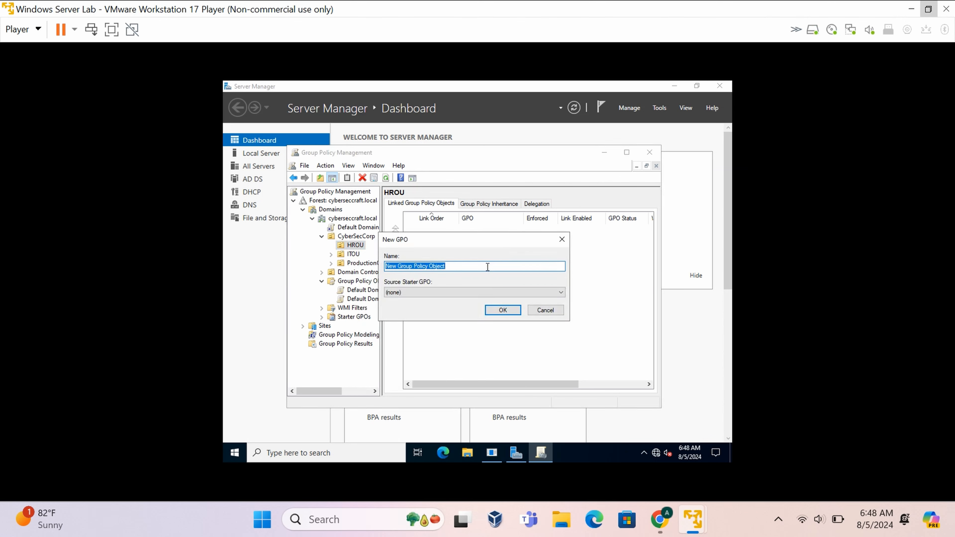
key(BackSpace)
text(CMD)
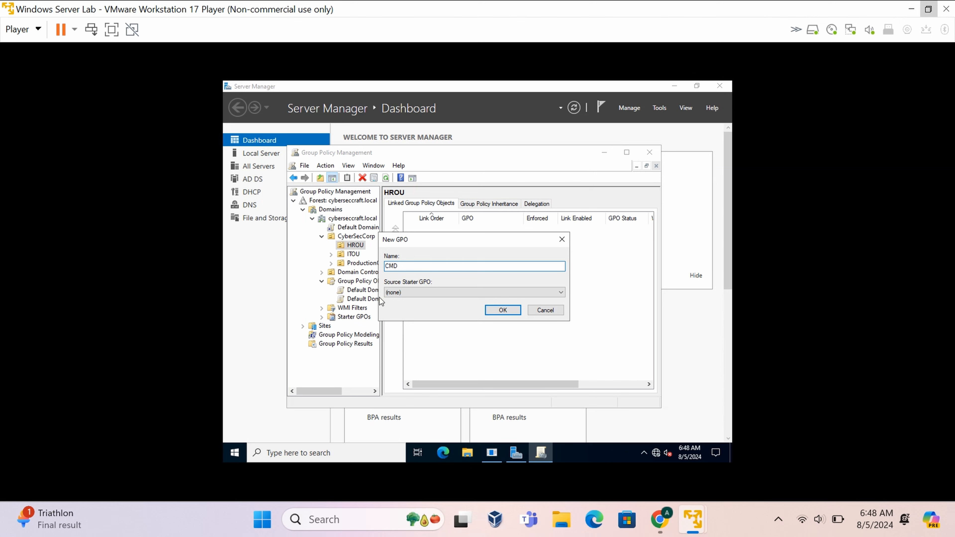
key(Home)
text(Block)
key(Return)
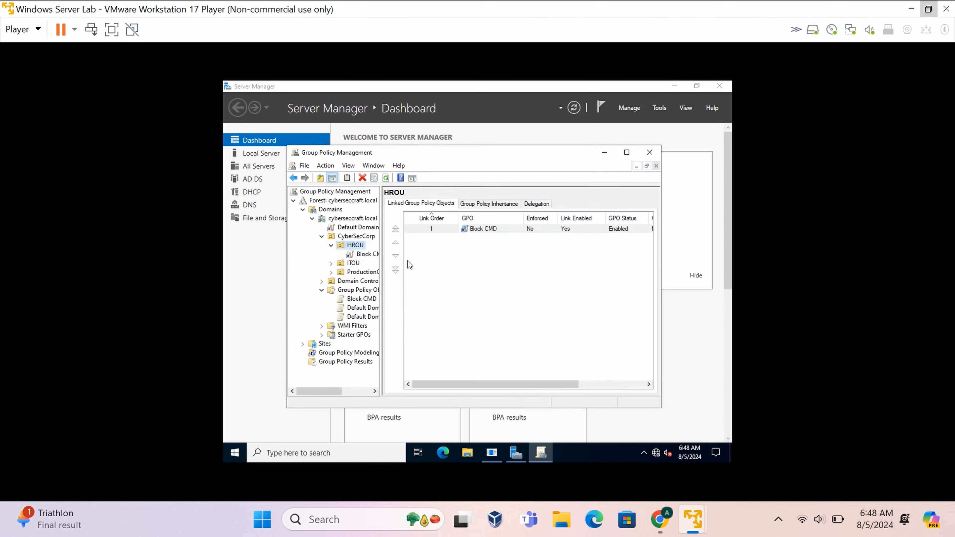
Inspect the Block CMD link and its policy object, widening the tree pane.
click(377, 256)
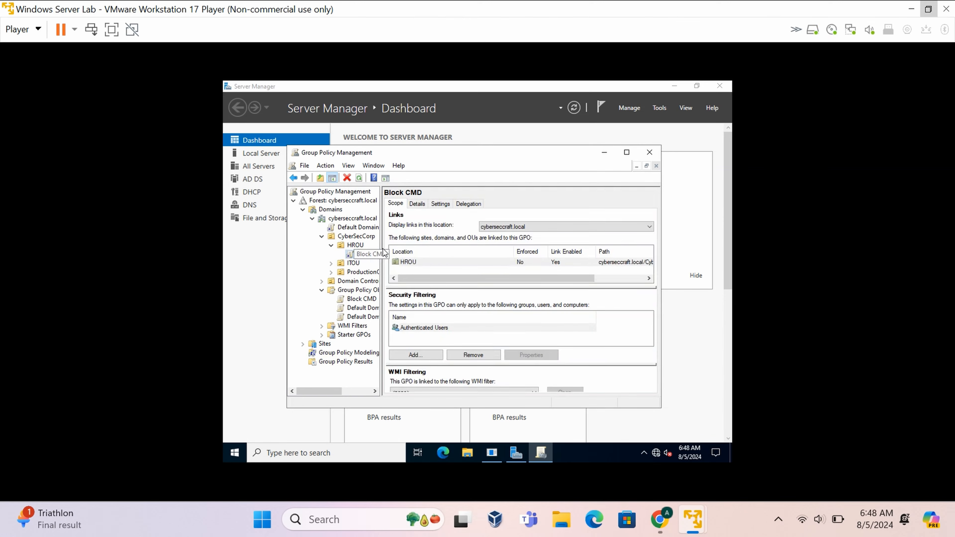
drag(382, 250, 393, 251)
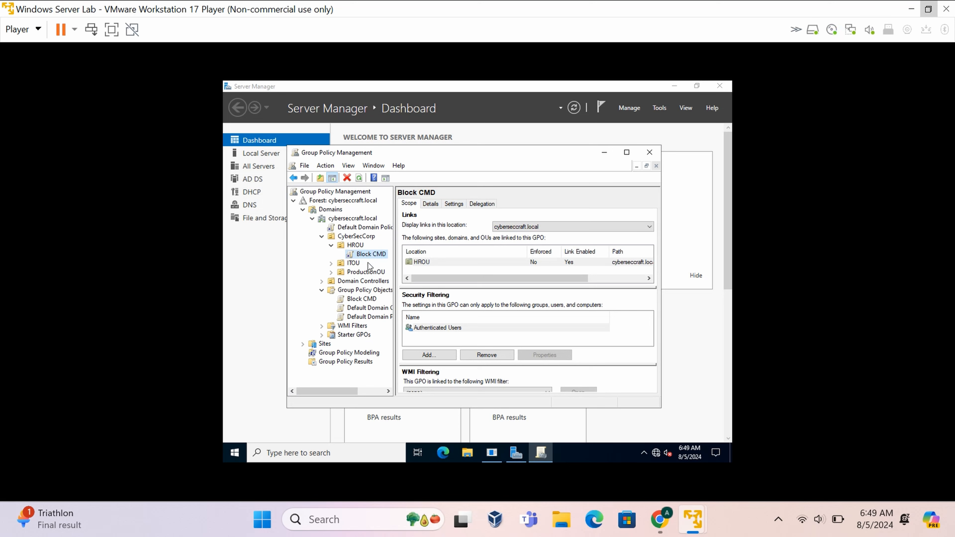
click(369, 303)
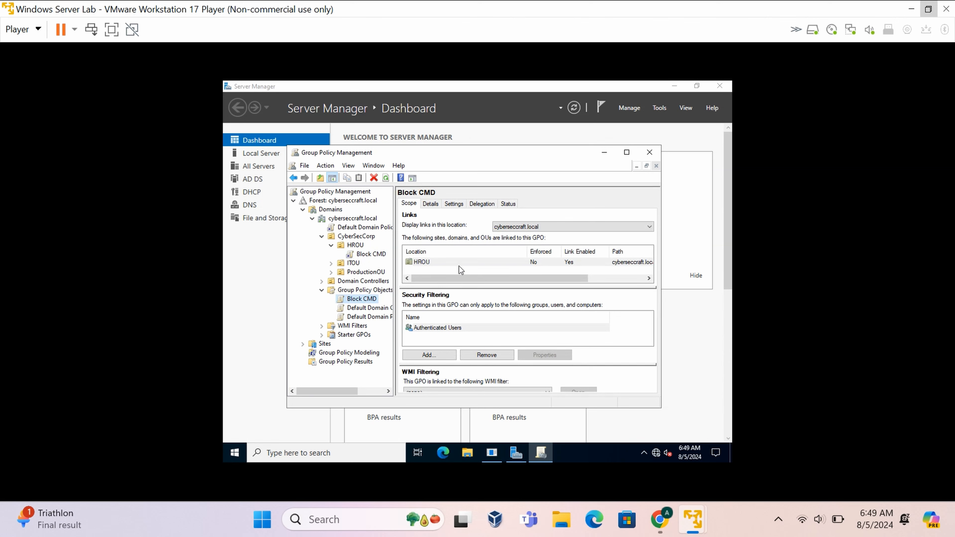
click(365, 255)
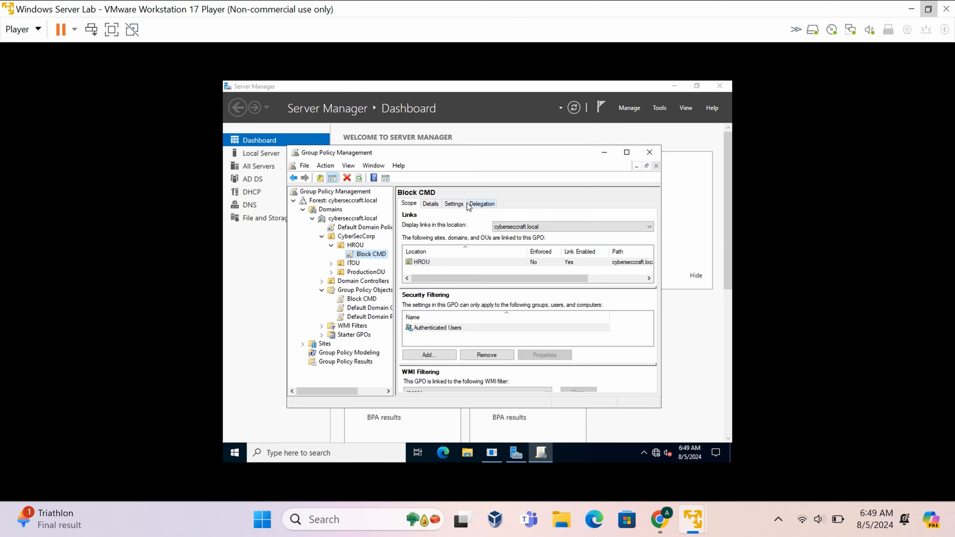
Check Block CMD's Delegation permissions and scroll through its empty Settings report.
click(483, 206)
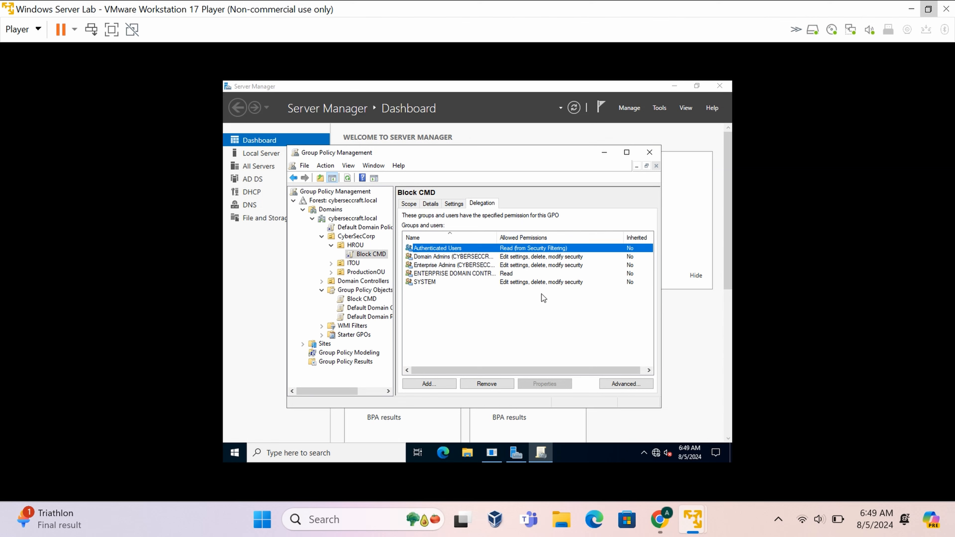
click(453, 205)
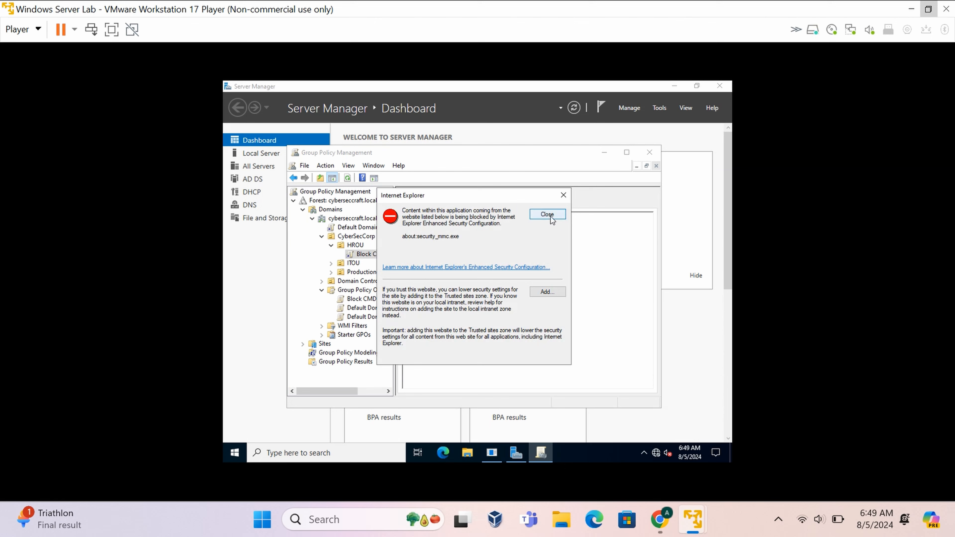
click(548, 214)
scroll(489, 252, down, 3)
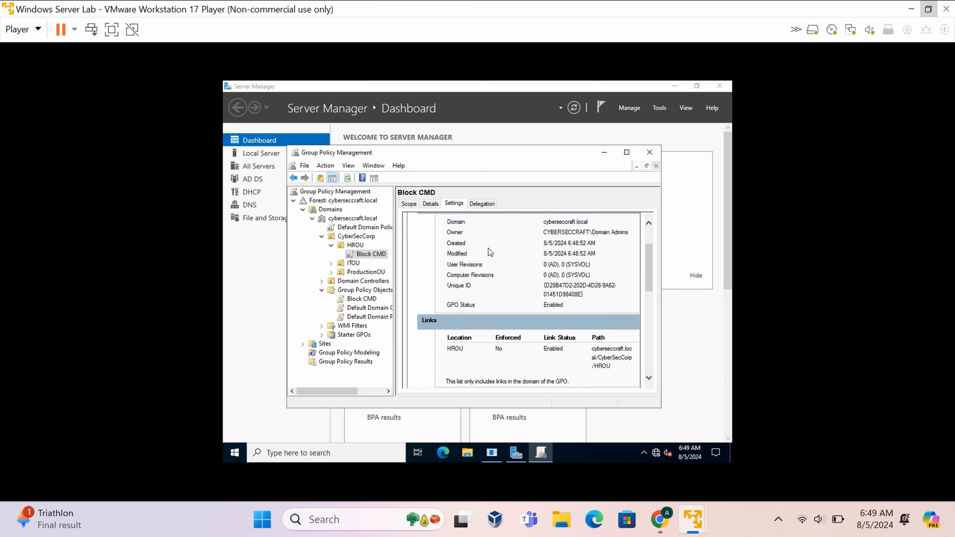
scroll(490, 252, down, 5)
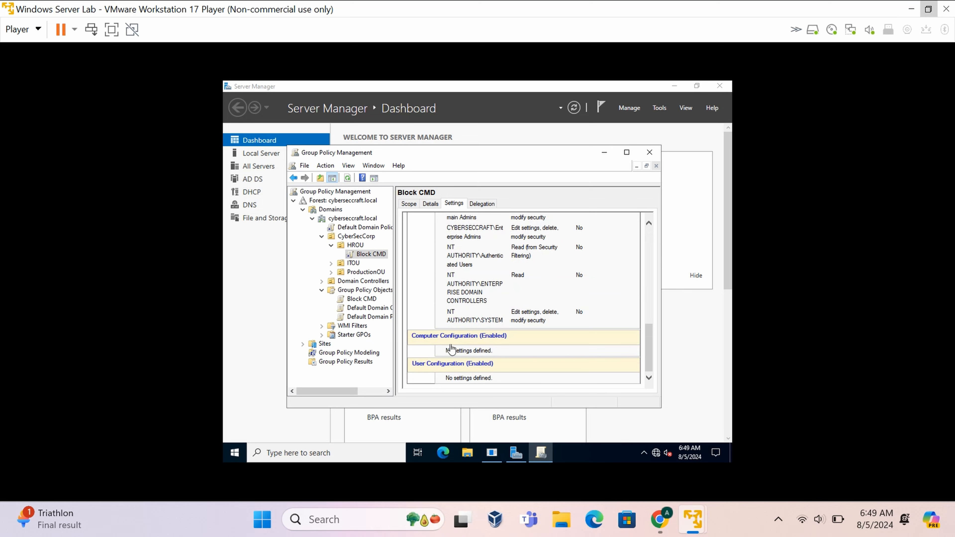
Open Block CMD in the Group Policy Management Editor and review the configuration descriptions.
right_click(370, 258)
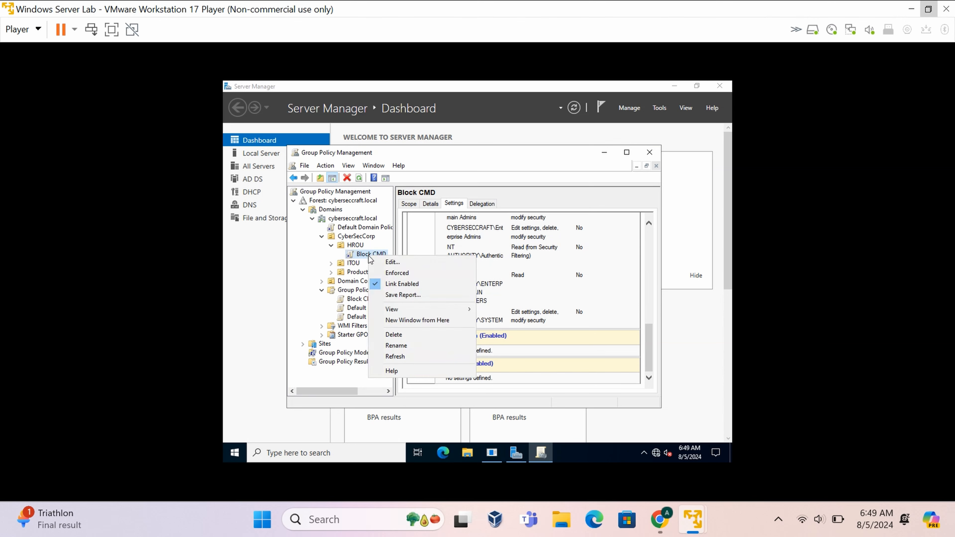
click(417, 261)
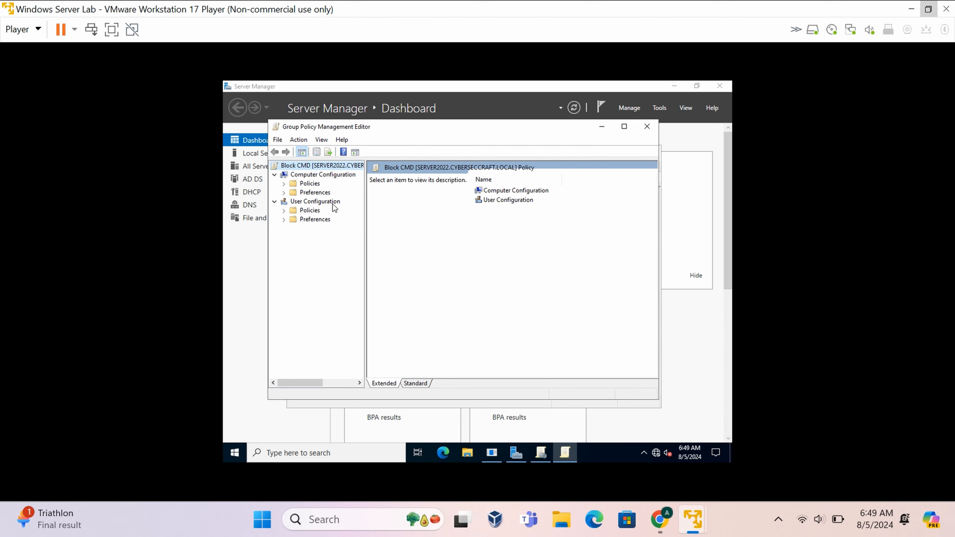
click(490, 199)
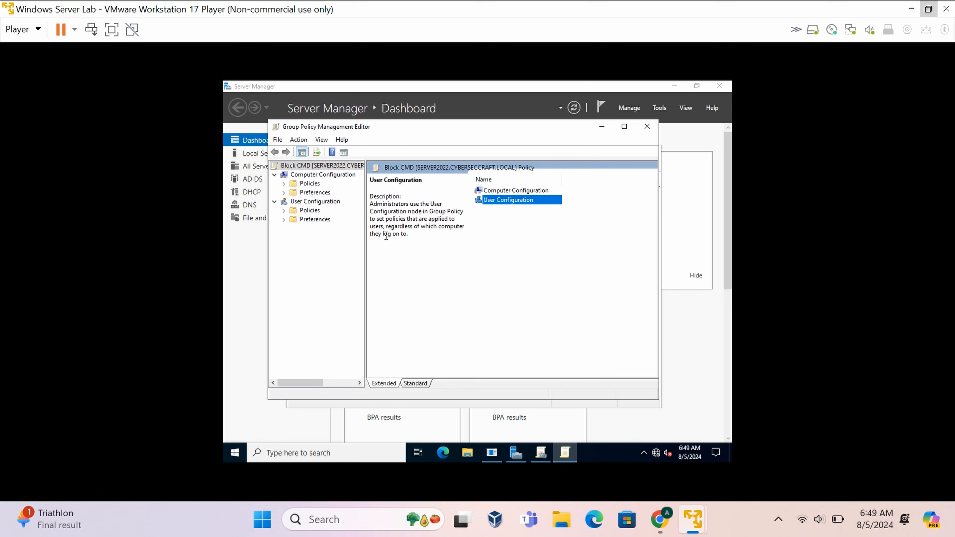
click(489, 190)
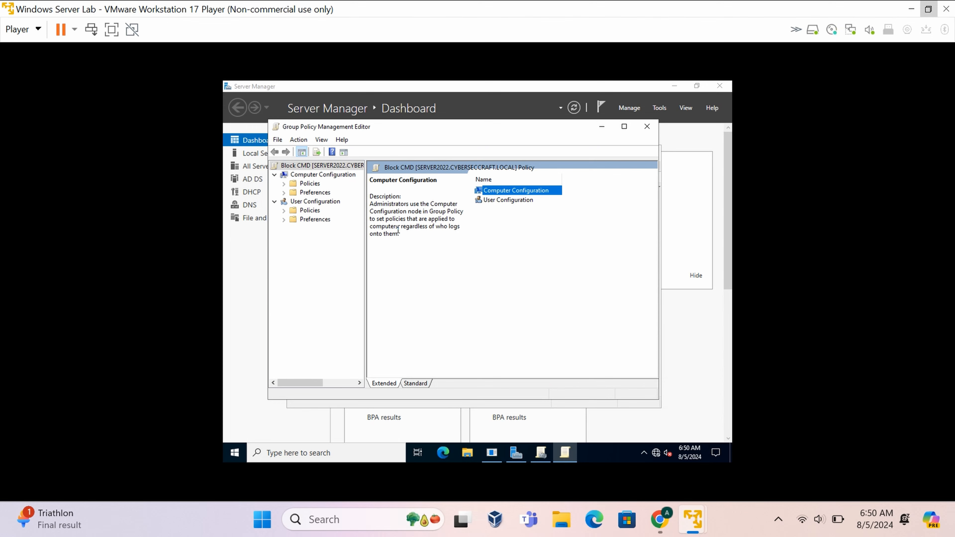
click(456, 225)
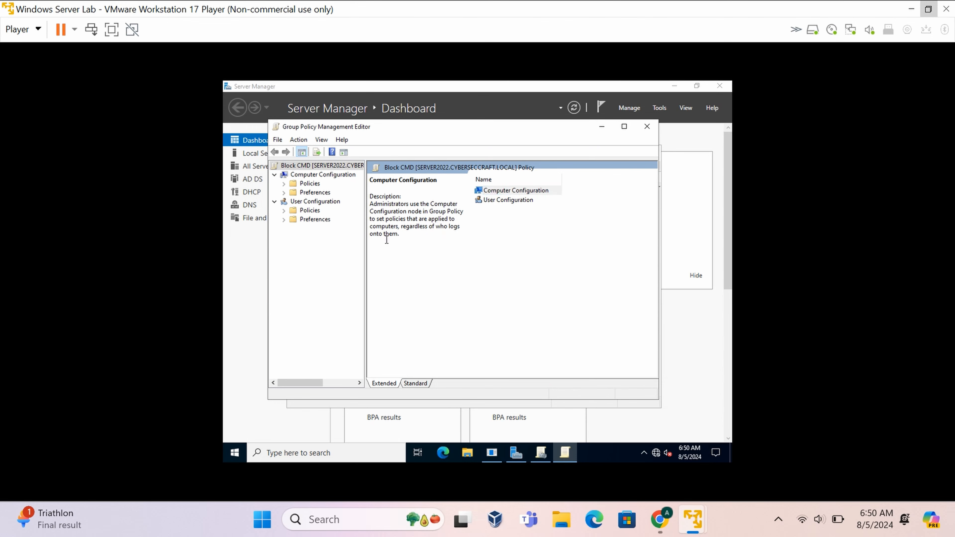
Expand User Configuration > Policies > Administrative Templates > System.
click(320, 205)
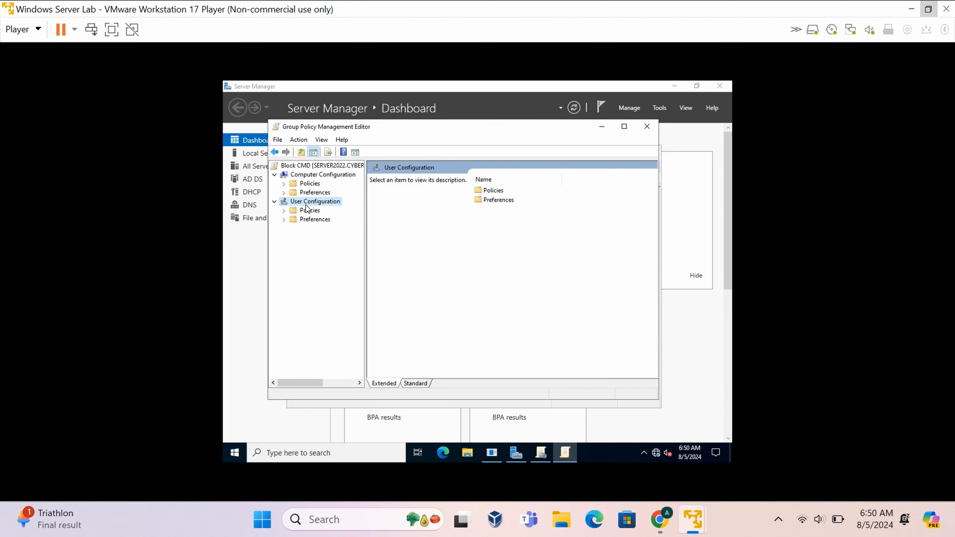
click(286, 211)
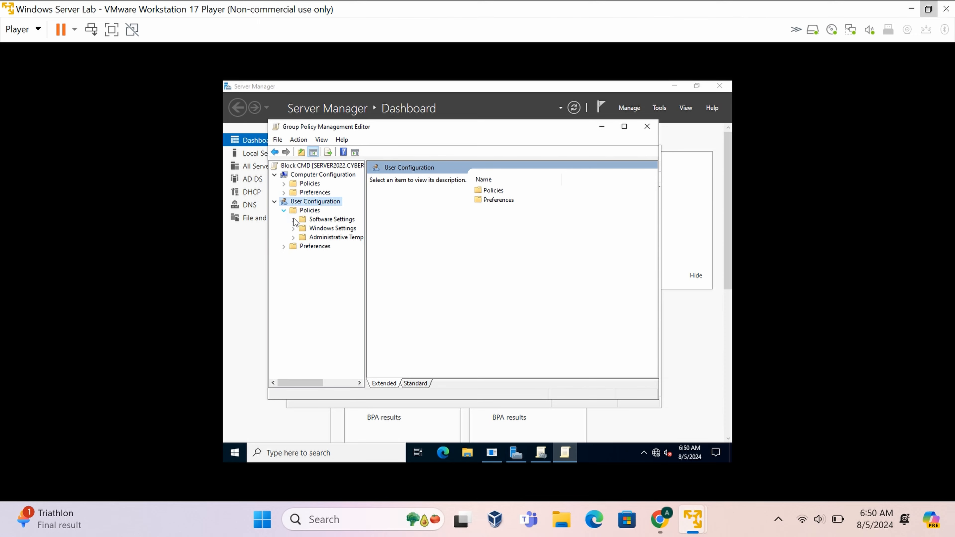
click(293, 237)
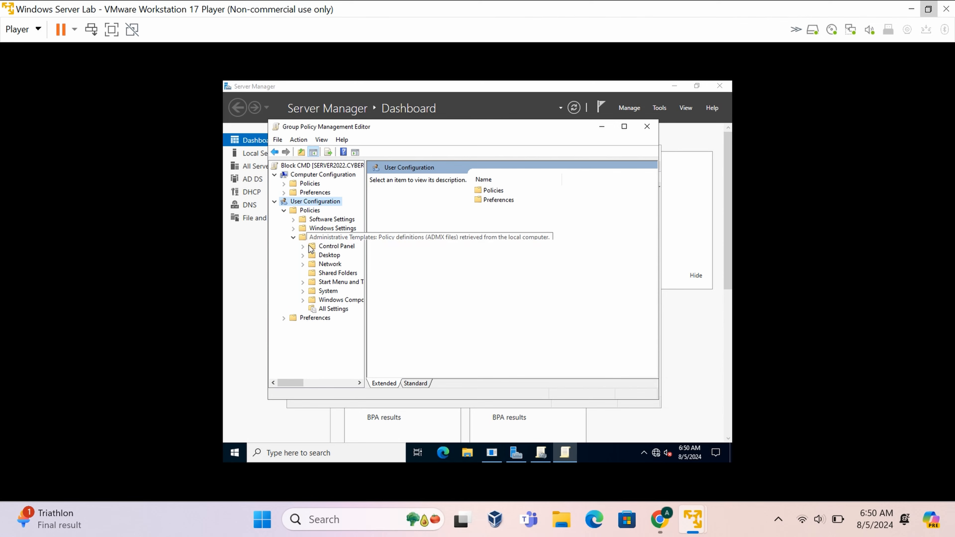
click(303, 291)
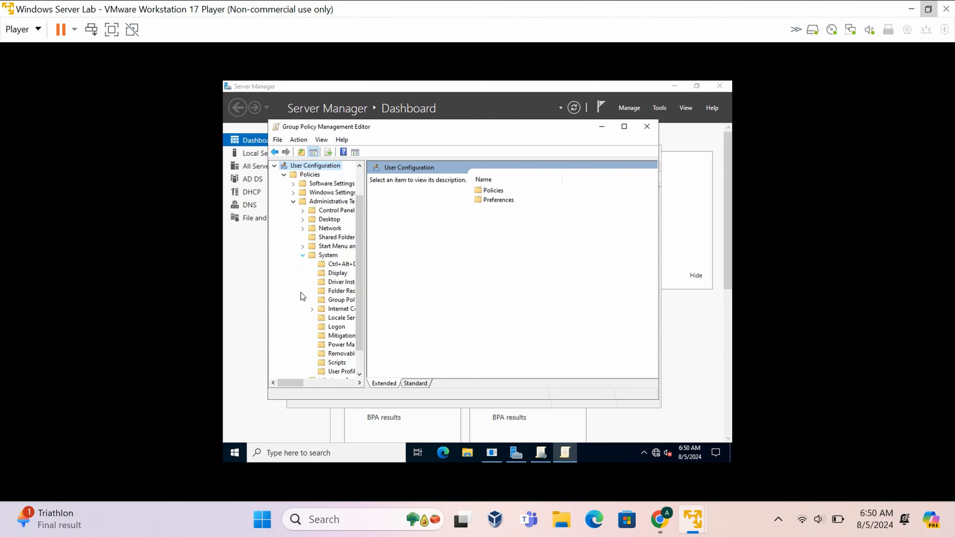
Open the 'Prevent access to the command prompt' setting from the System category.
click(328, 256)
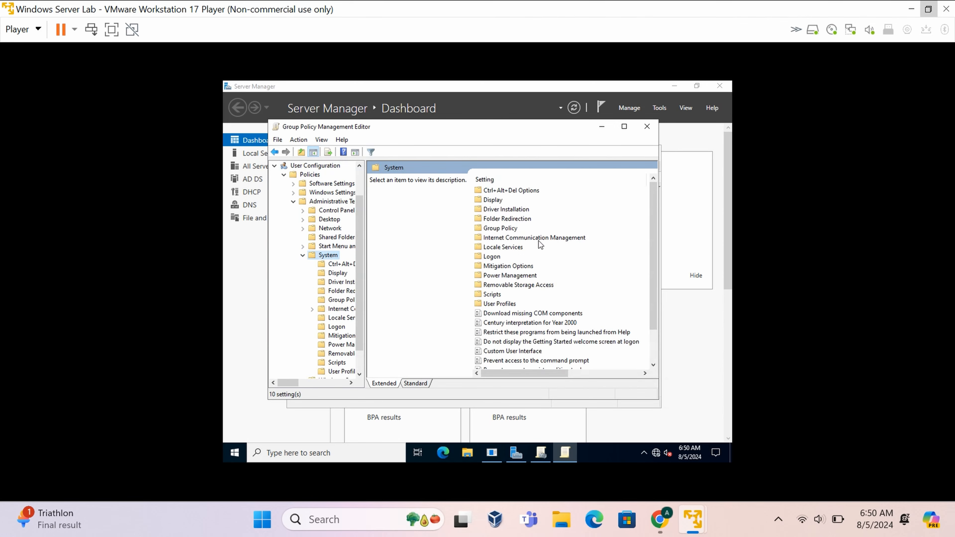
scroll(541, 249, down, 2)
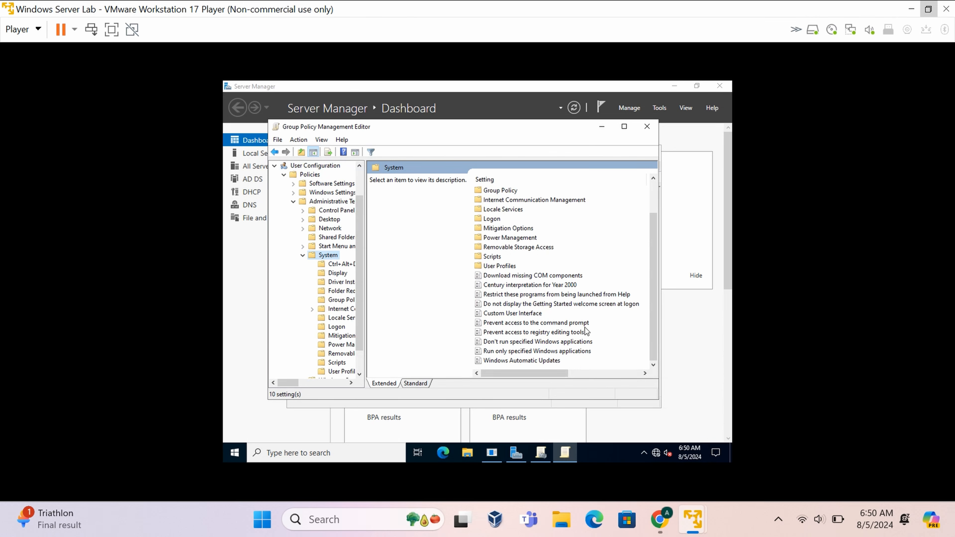
click(531, 324)
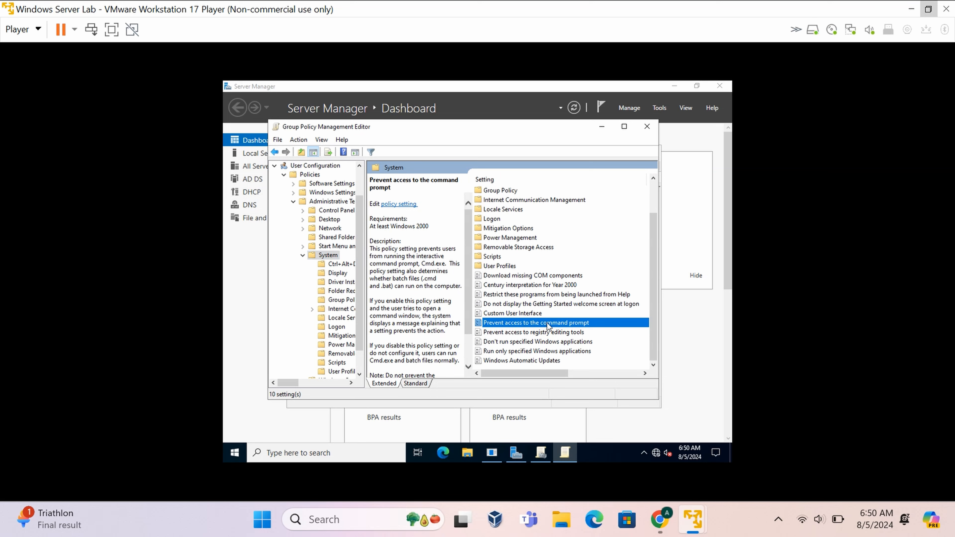
click(394, 204)
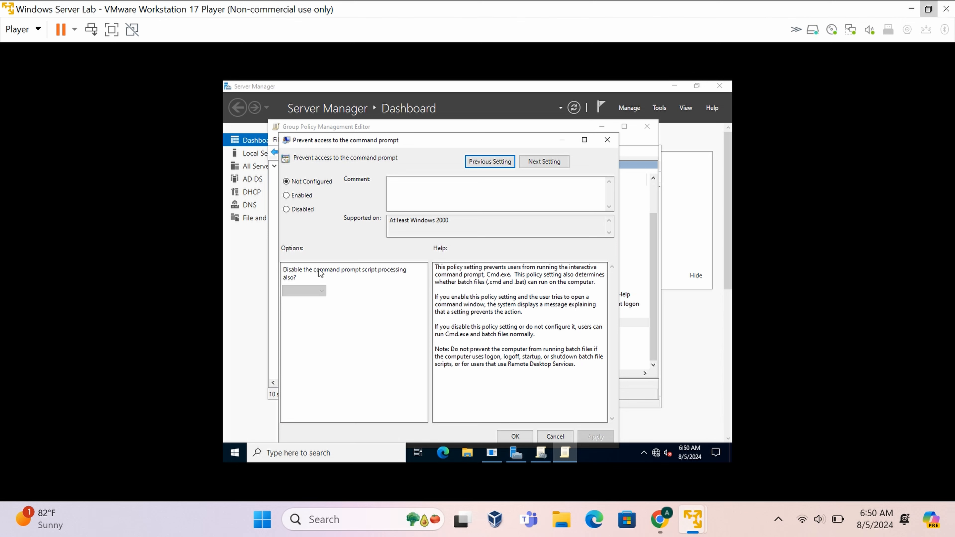
Enable 'Prevent access to the command prompt' with script processing left at No, and save.
click(287, 196)
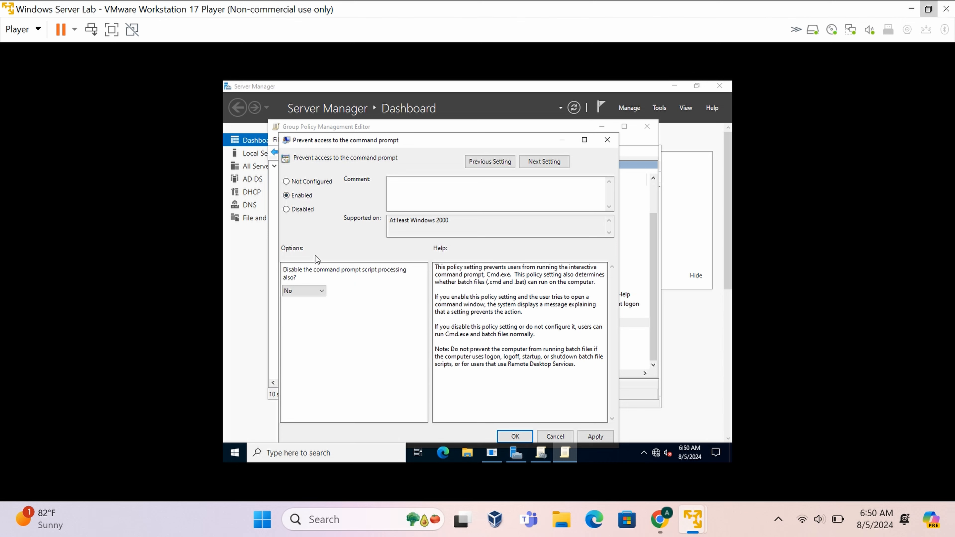
click(309, 293)
click(598, 437)
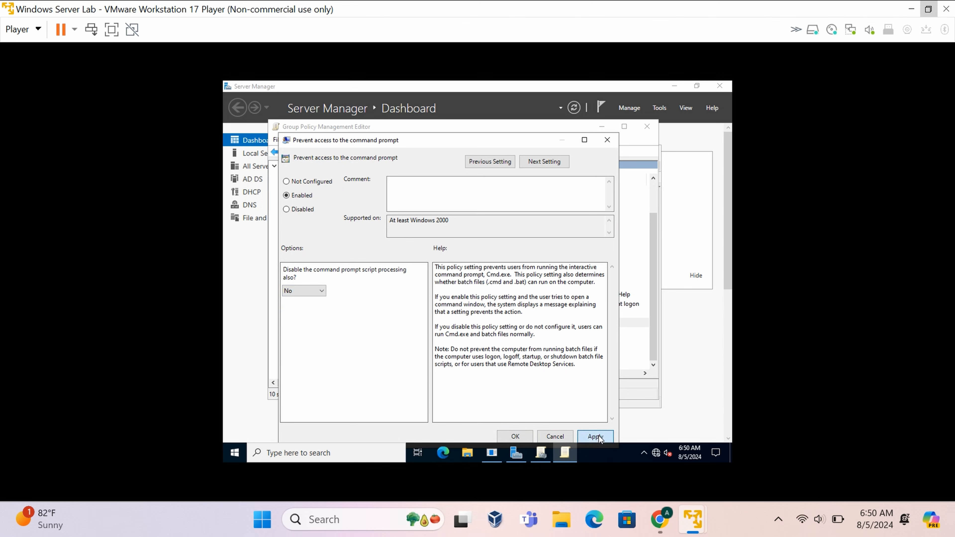
click(515, 437)
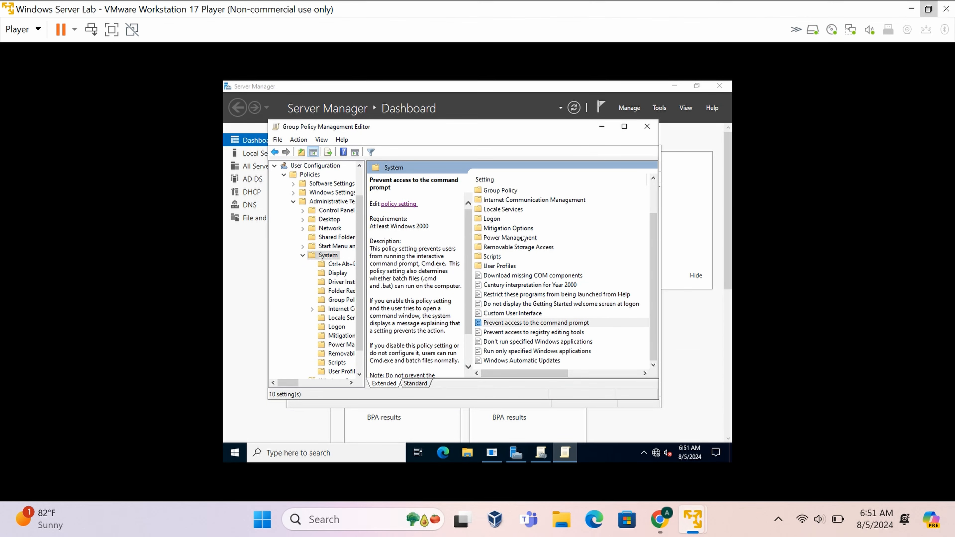
Close the policy editor and Group Policy Management, then relaunch Group Policy Management from Tools.
click(651, 134)
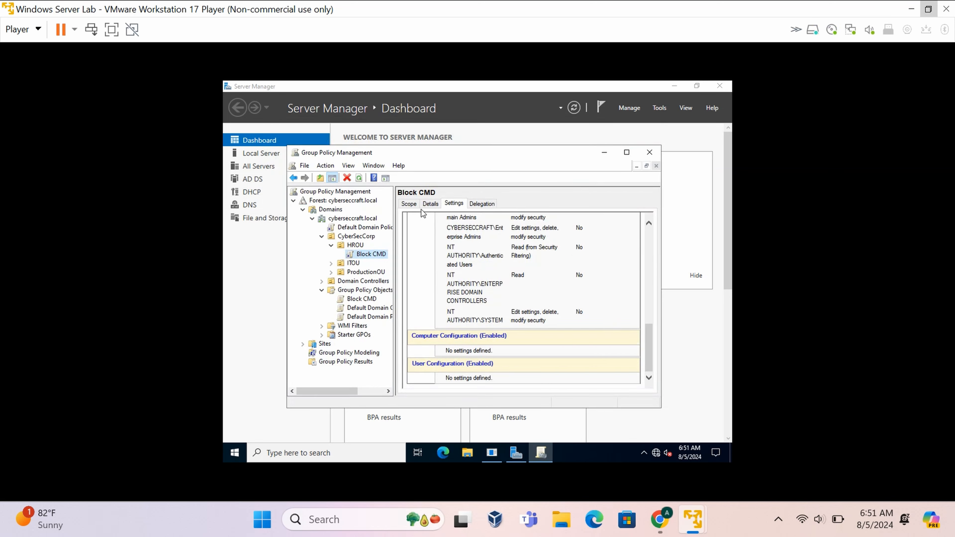
click(655, 153)
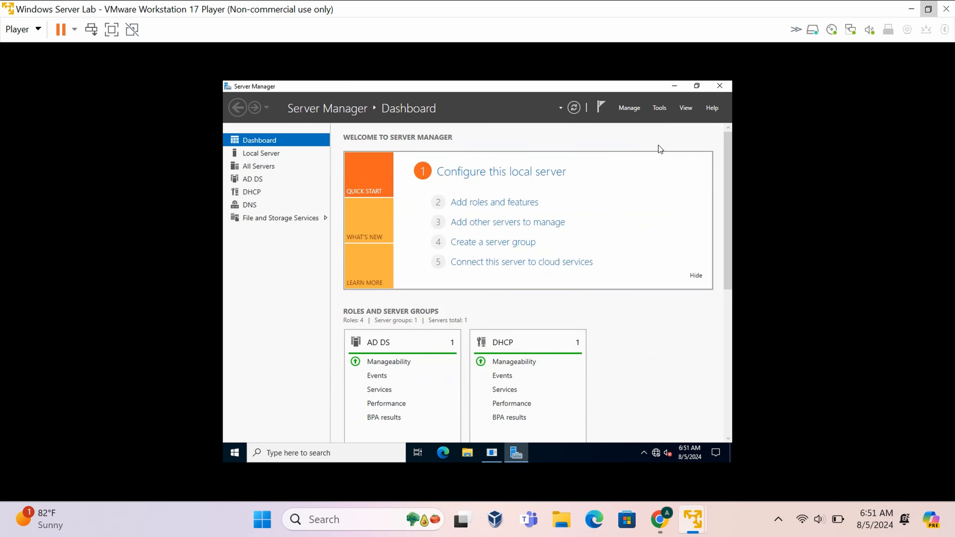
click(660, 108)
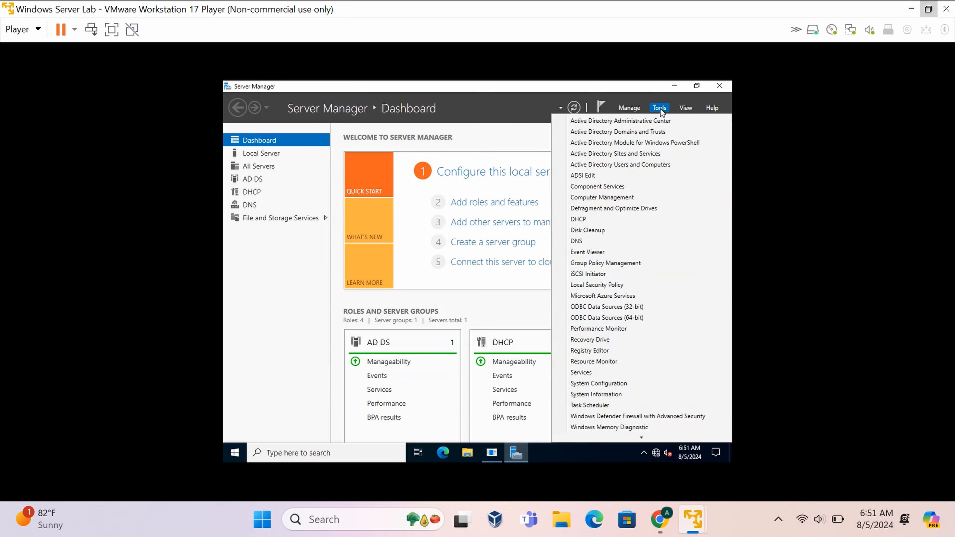
click(610, 261)
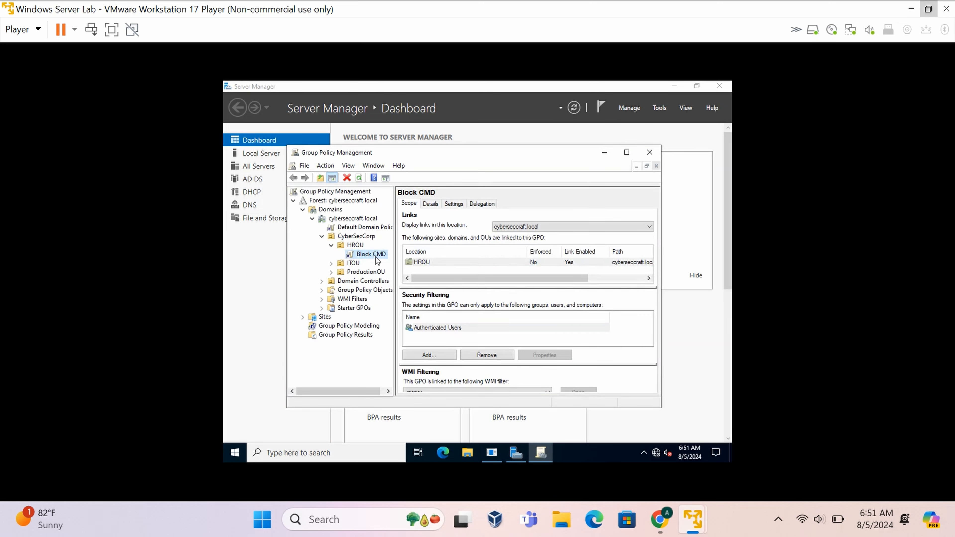
Confirm the command prompt policy shows Enabled in Block CMD's Settings report, then select ITOU.
click(457, 204)
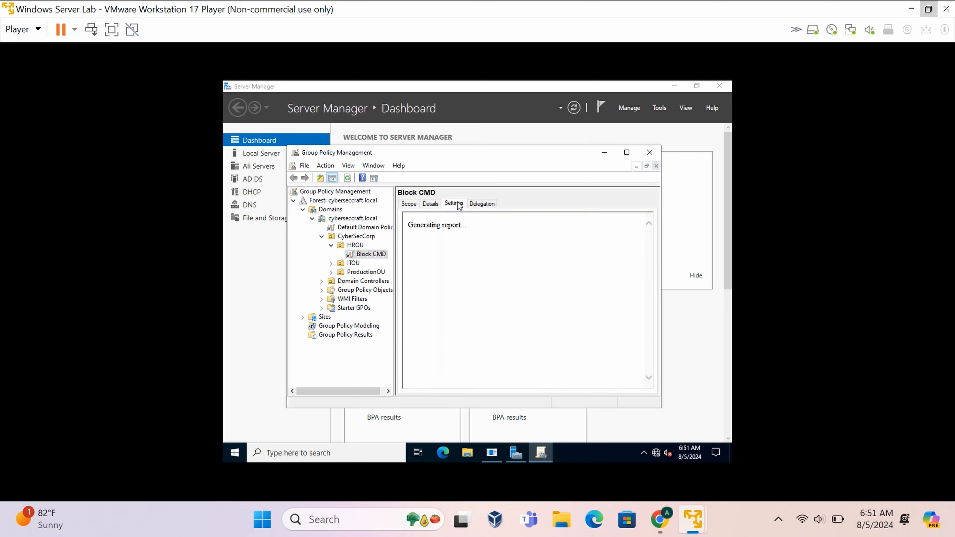
click(556, 219)
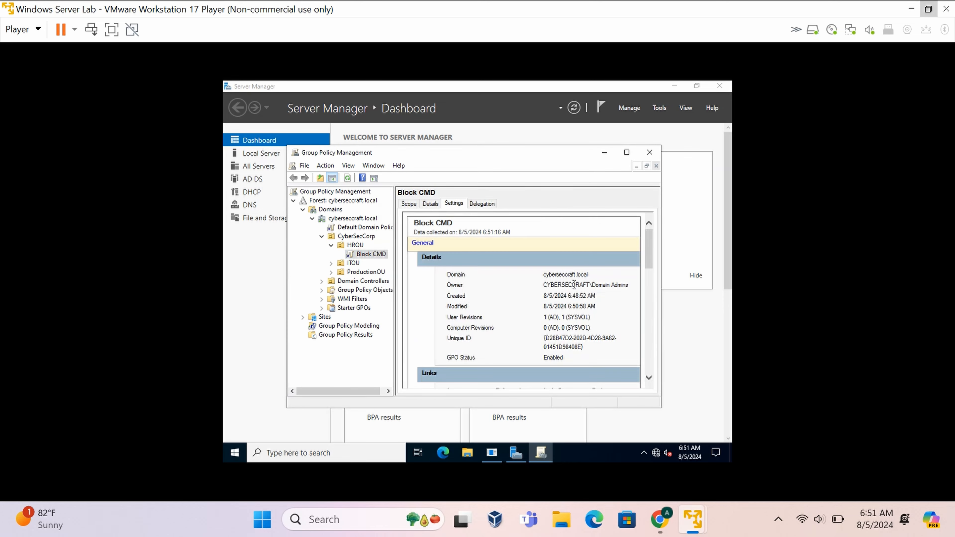
scroll(573, 285, down, 15)
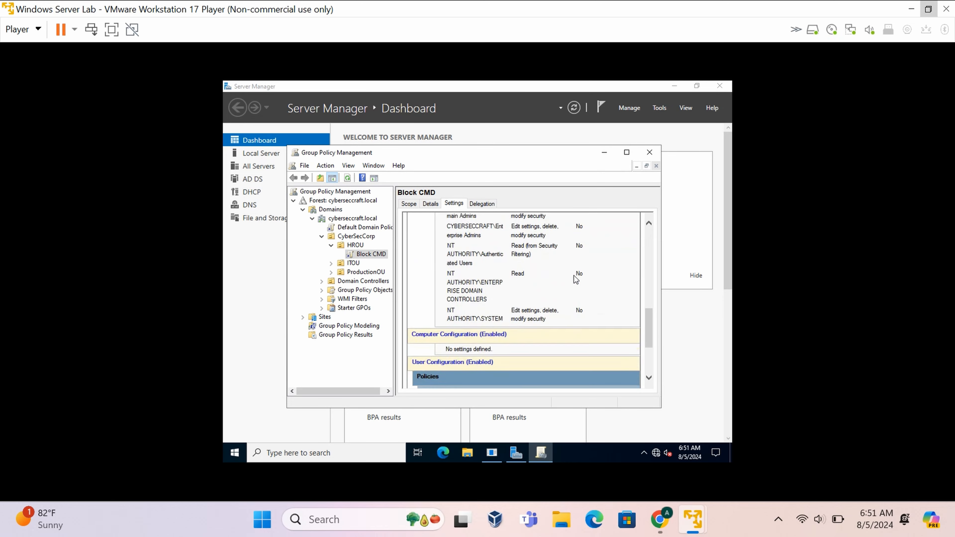
scroll(574, 275, down, 5)
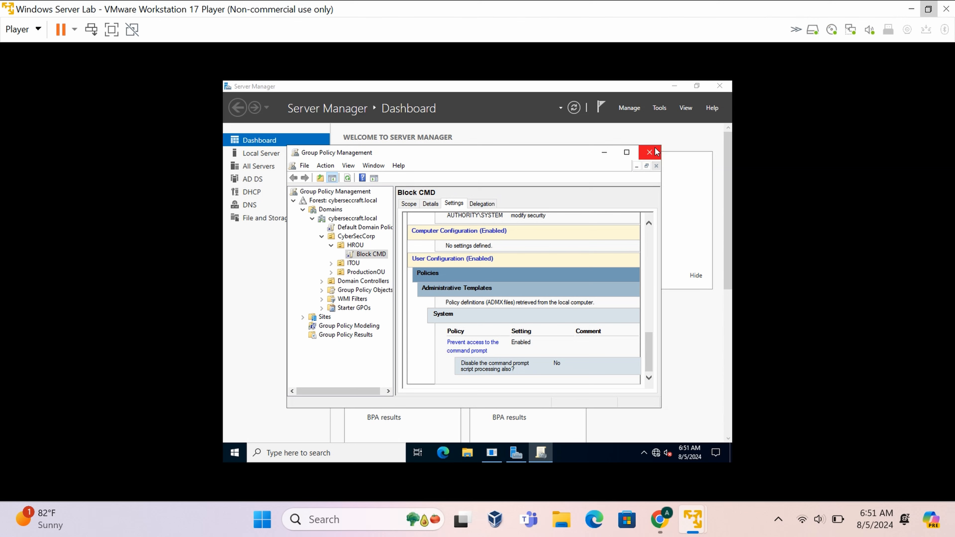
click(334, 265)
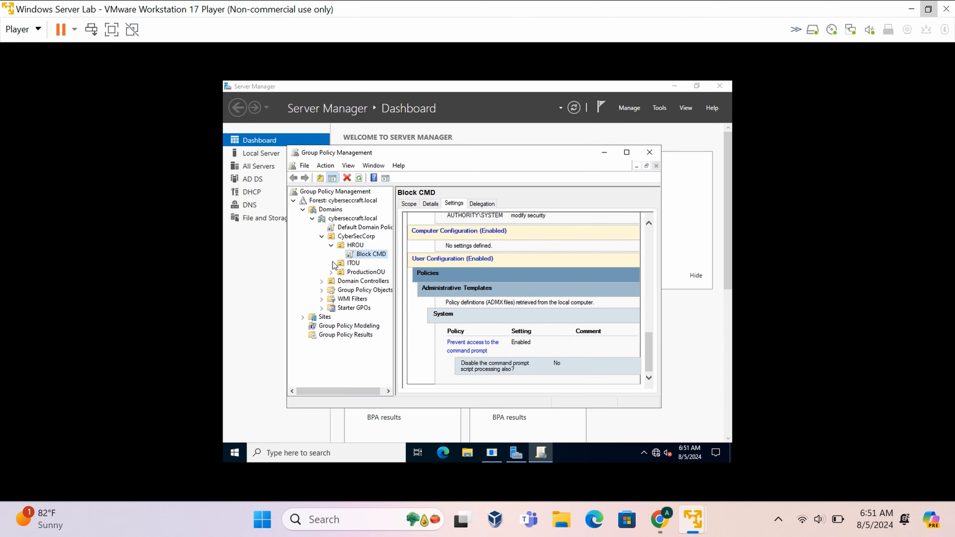
Create a GPO named 'Block Control Panel' in the domain and link it to ITOU.
right_click(354, 264)
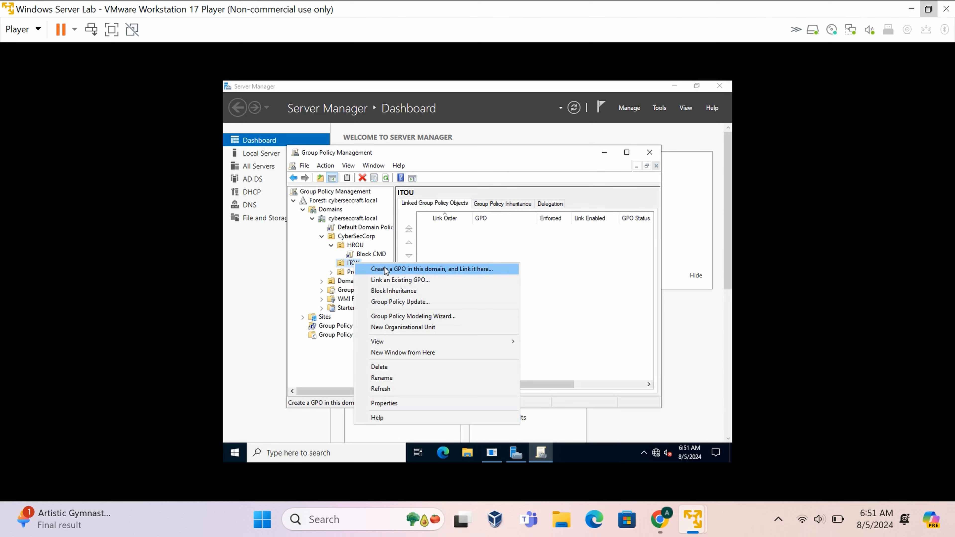
click(346, 266)
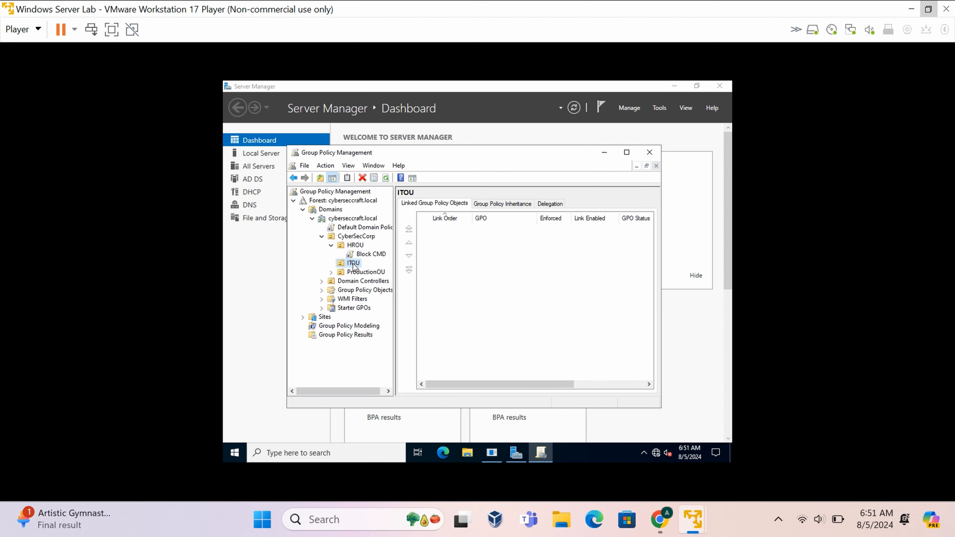
right_click(355, 268)
click(399, 270)
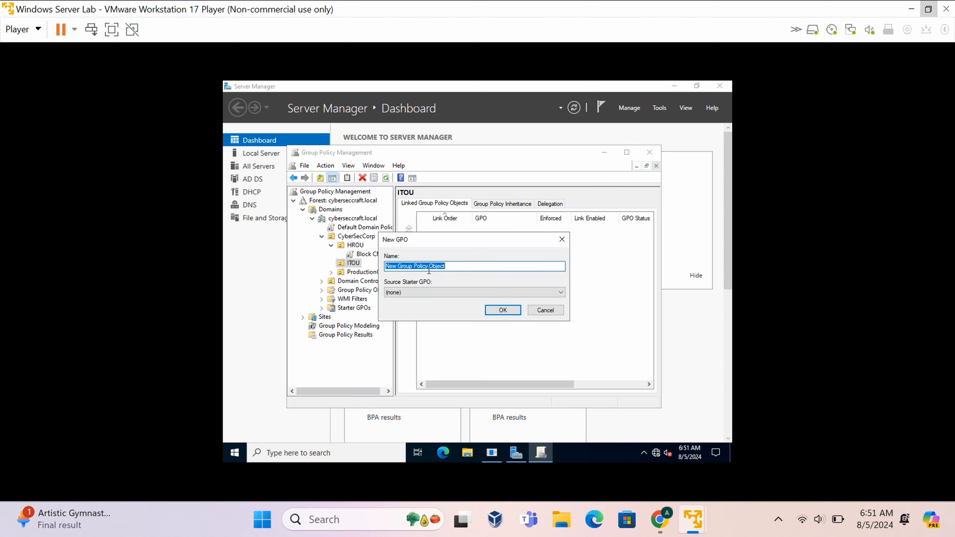
key(BackSpace)
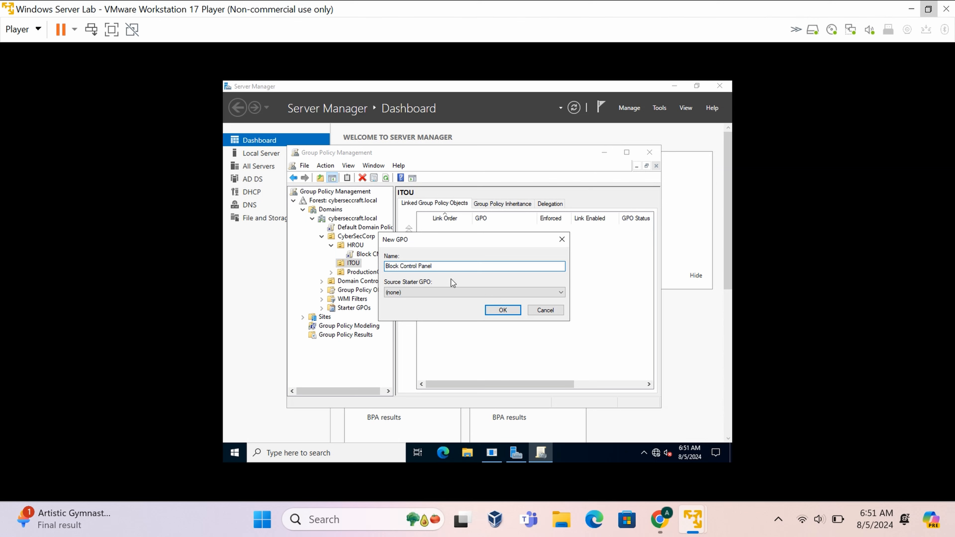
click(512, 309)
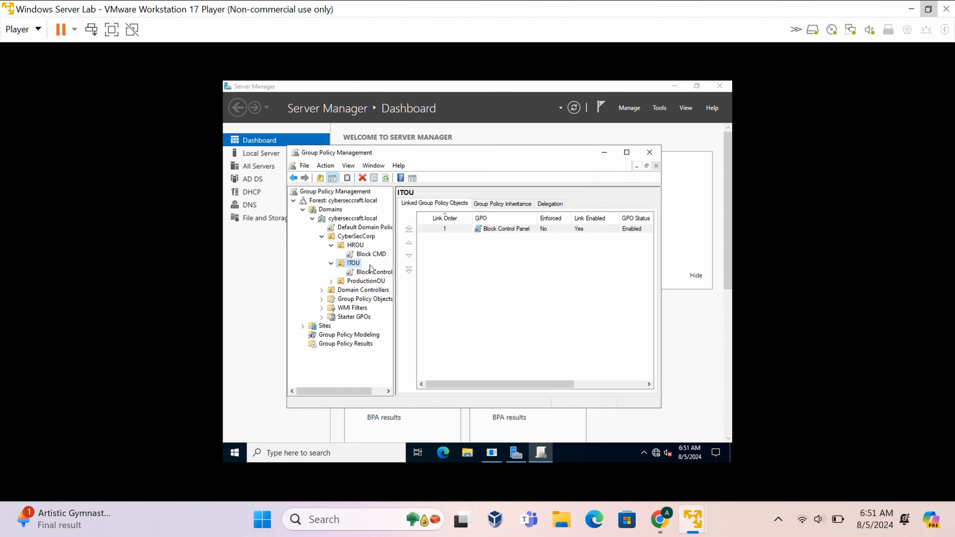
Review the Block CMD and Block Control Panel links, dismissing the security warnings.
click(369, 254)
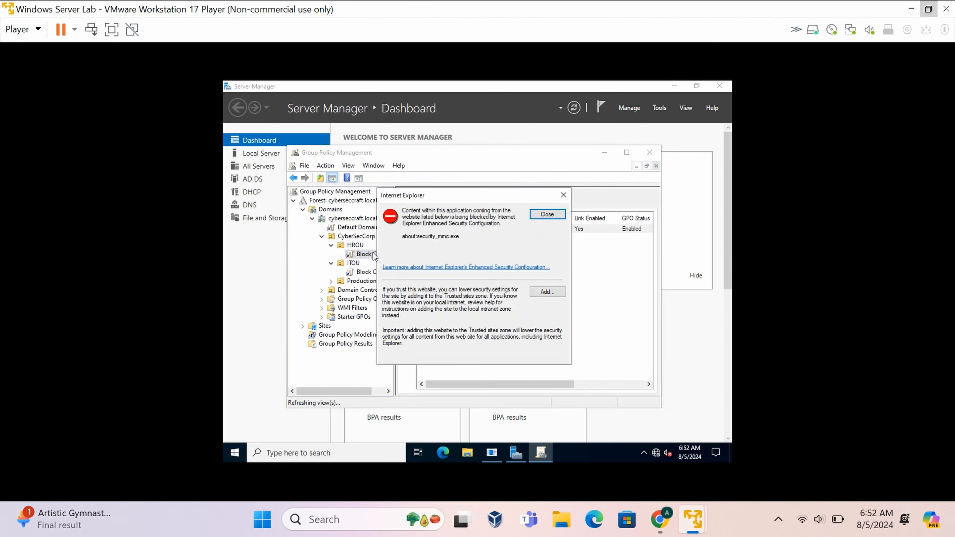
click(536, 216)
click(373, 271)
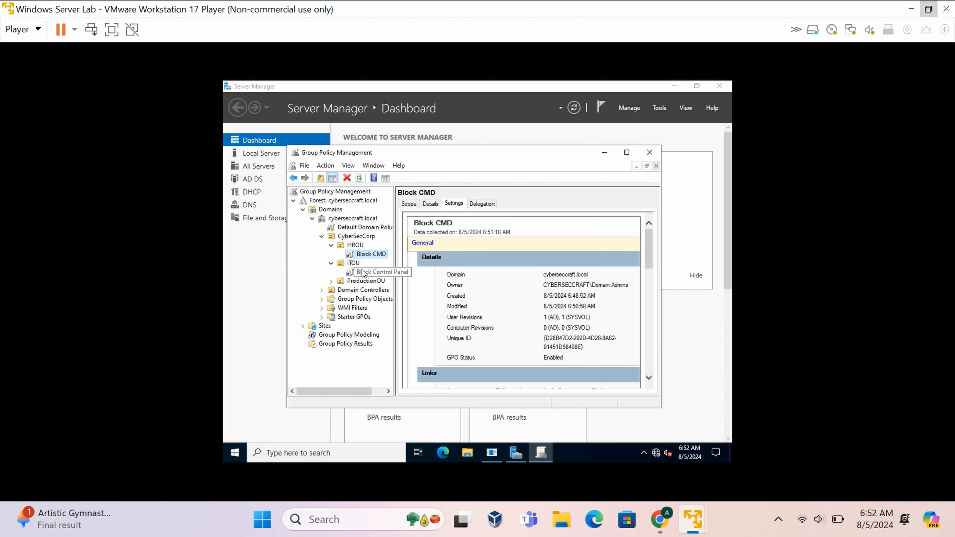
click(539, 214)
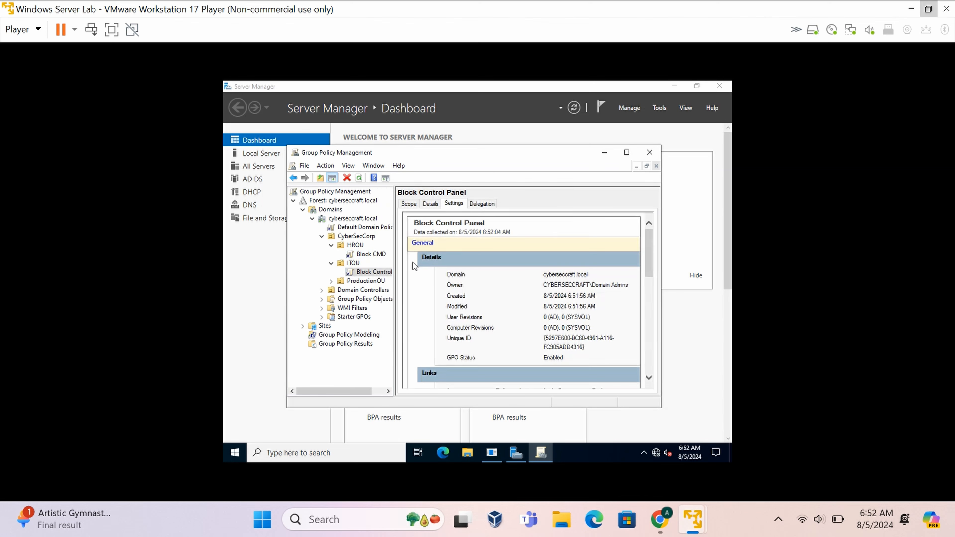
right_click(374, 273)
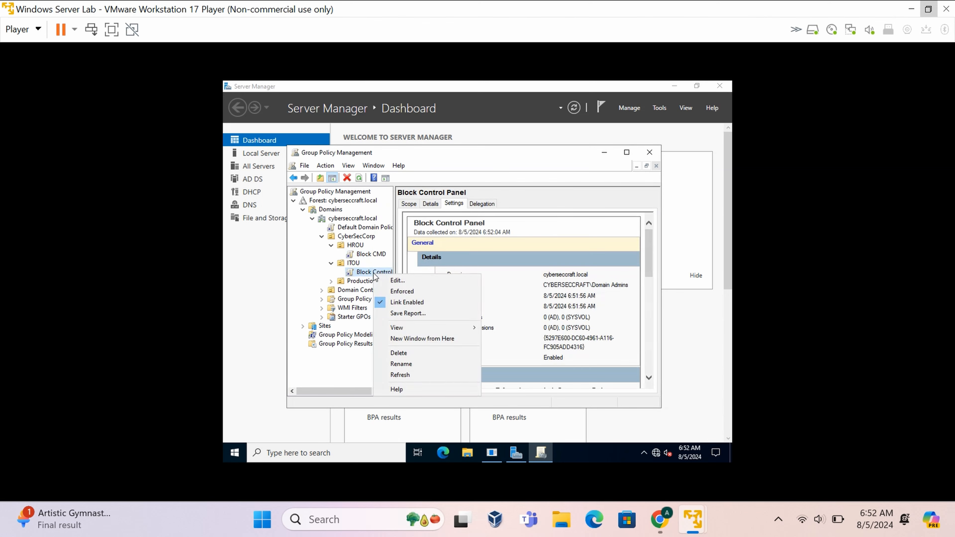
Open Block Control Panel in the editor and go to User Administrative Templates > Control Panel.
click(401, 282)
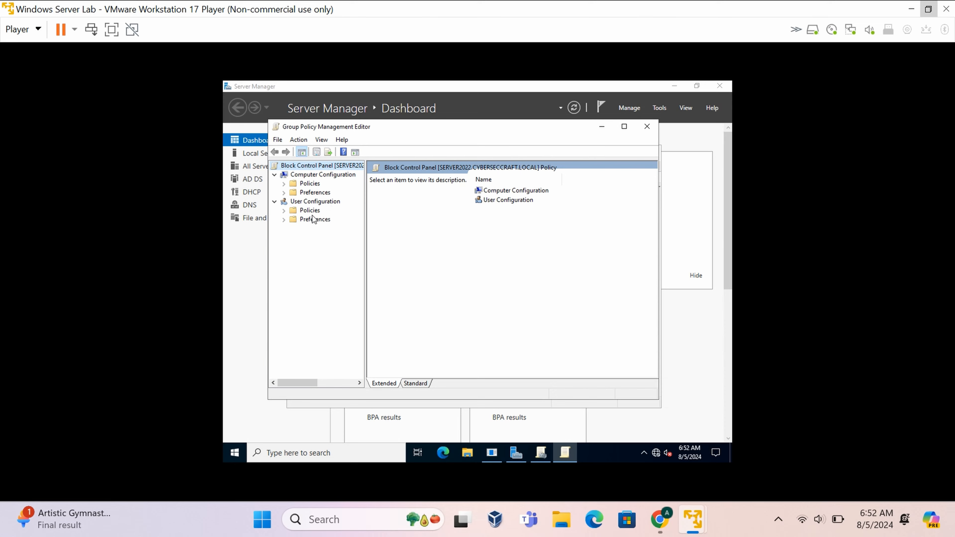
click(283, 210)
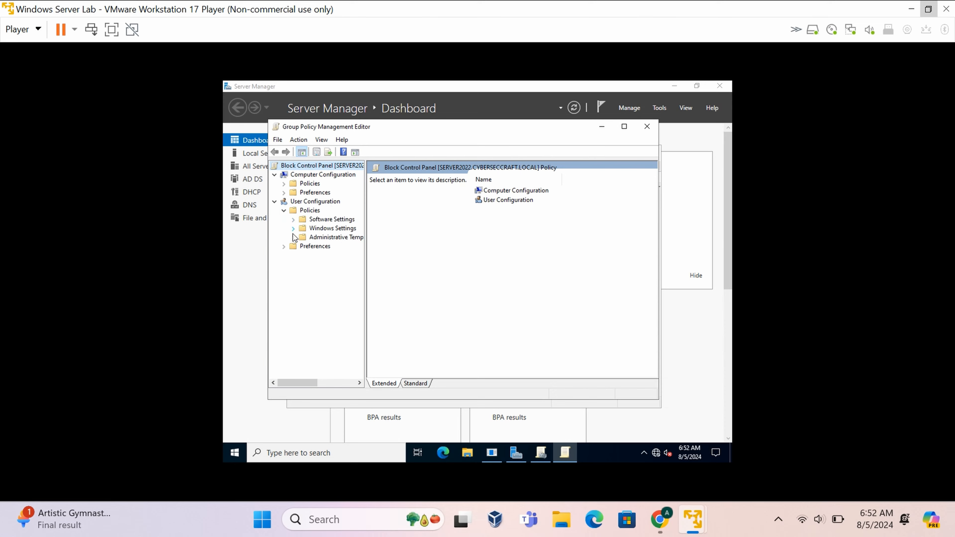
click(303, 235)
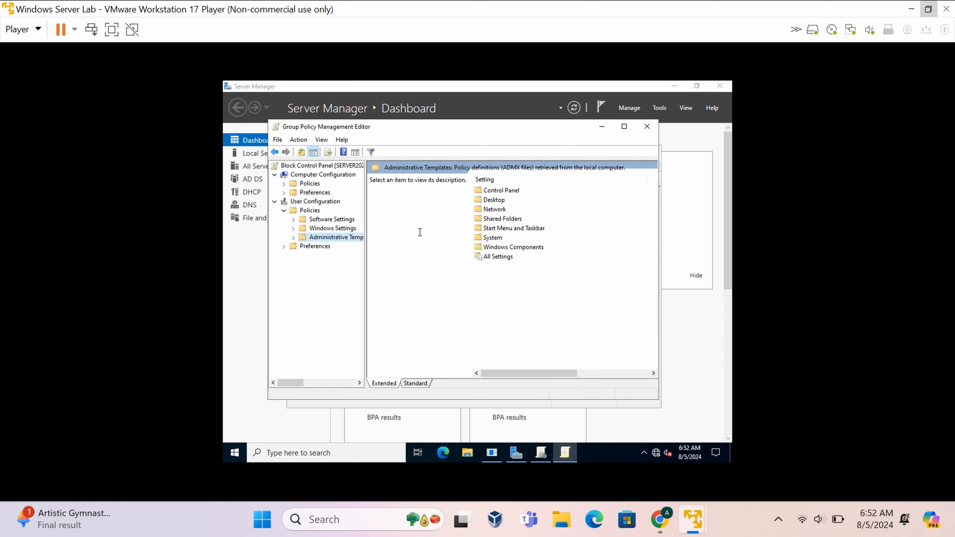
double_click(502, 190)
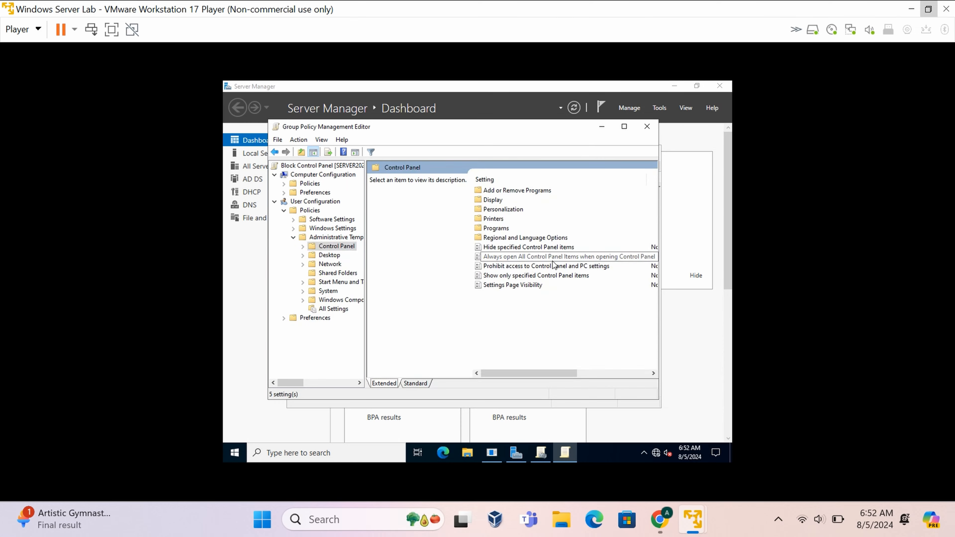
Enable 'Prohibit access to Control Panel and PC settings' and save it.
click(548, 265)
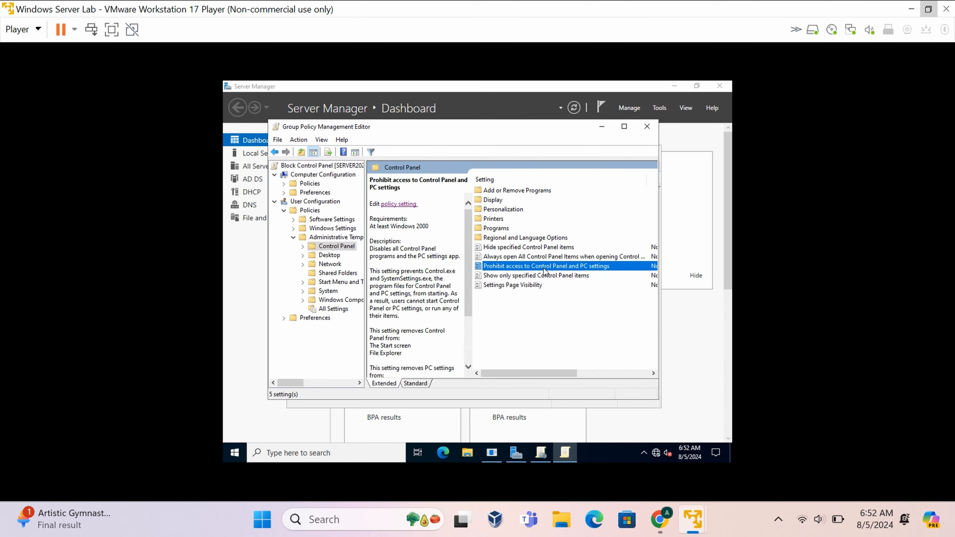
double_click(544, 267)
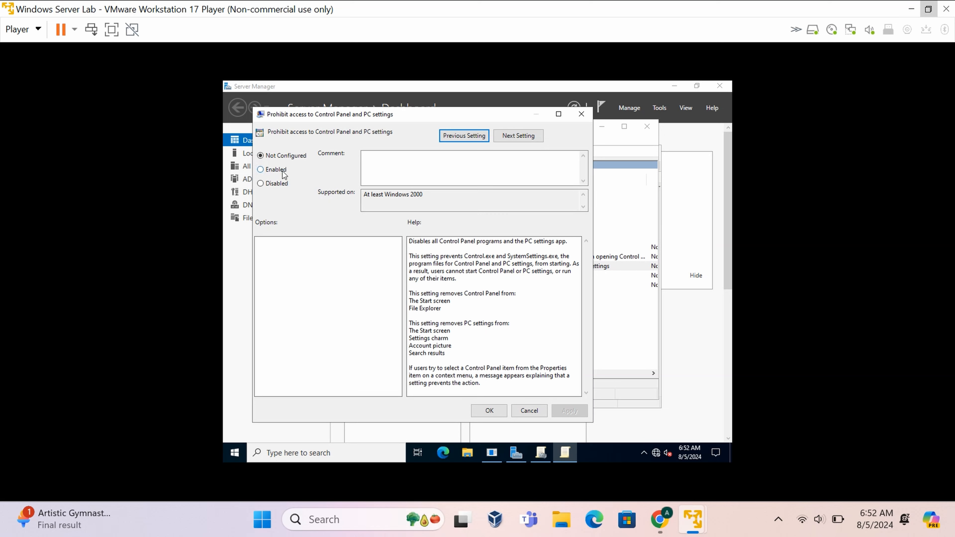
click(267, 173)
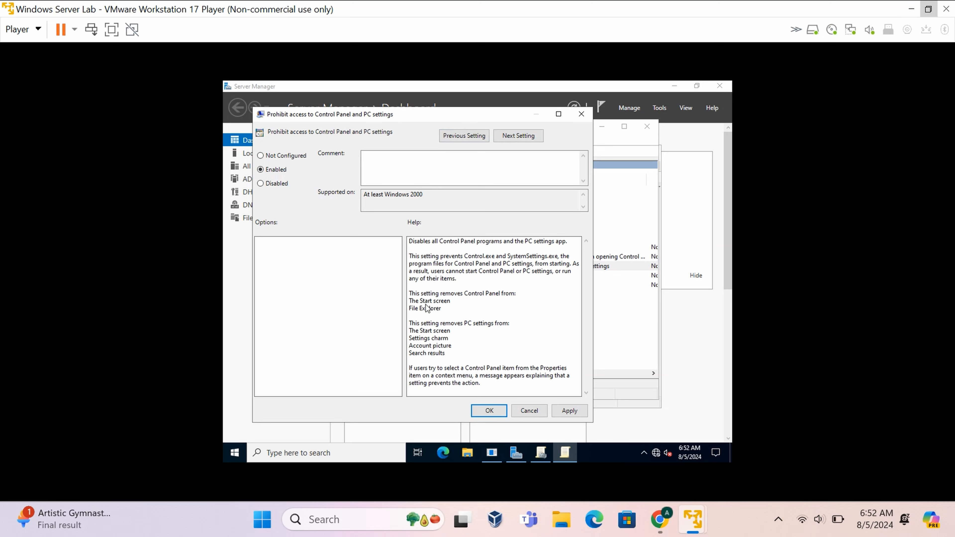
click(577, 417)
click(490, 410)
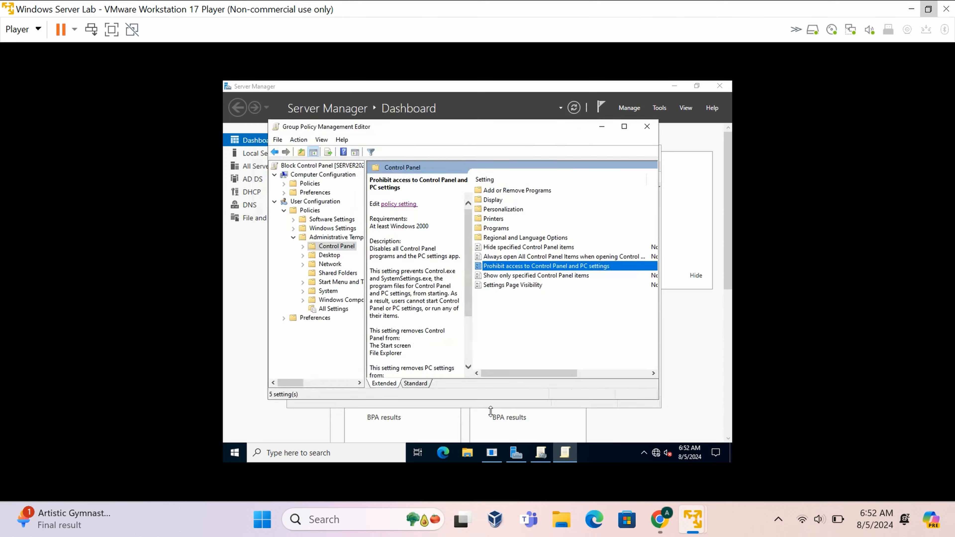
Close the Block Control Panel policy editor and relaunch Group Policy Management from Tools.
click(646, 126)
click(660, 108)
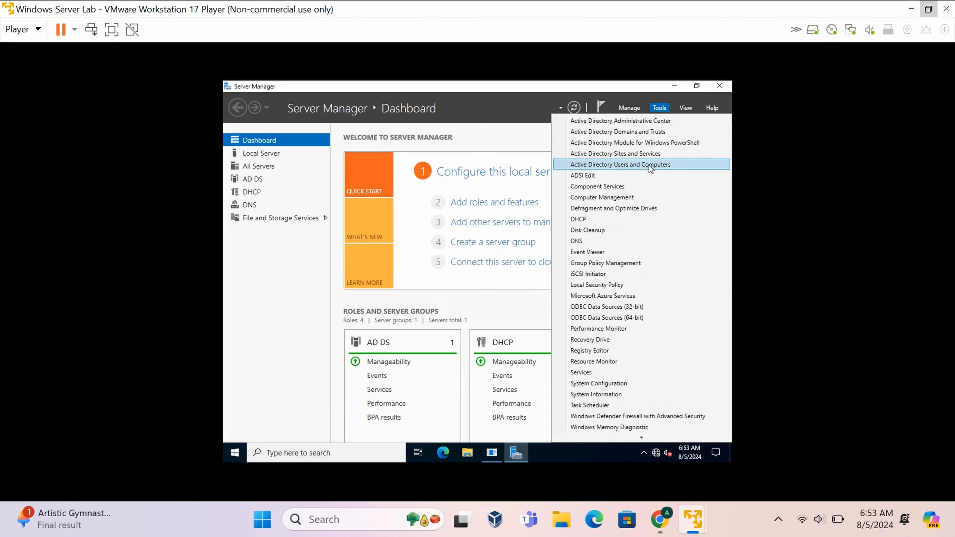
click(611, 264)
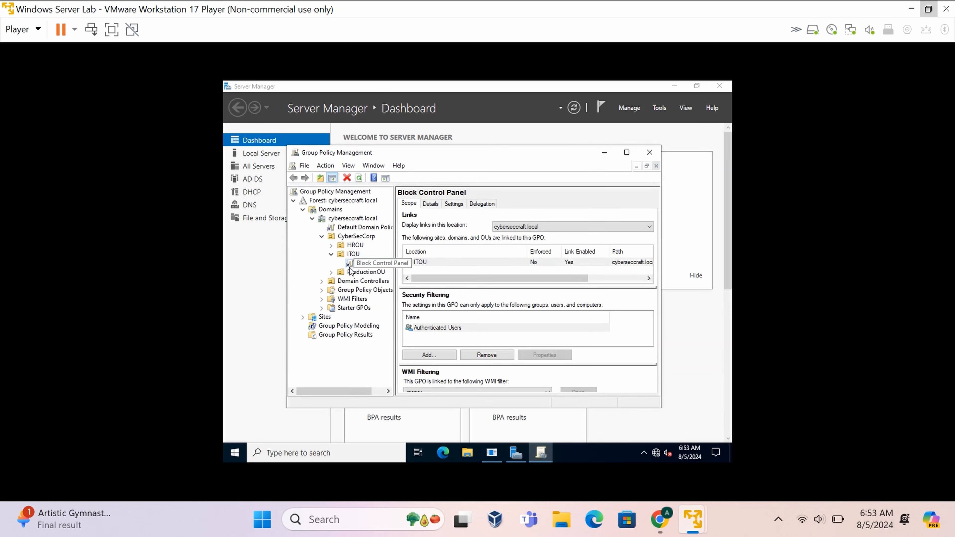
Check the Block Control Panel Settings report shows the prohibition Enabled, then select ProductionOU.
click(454, 203)
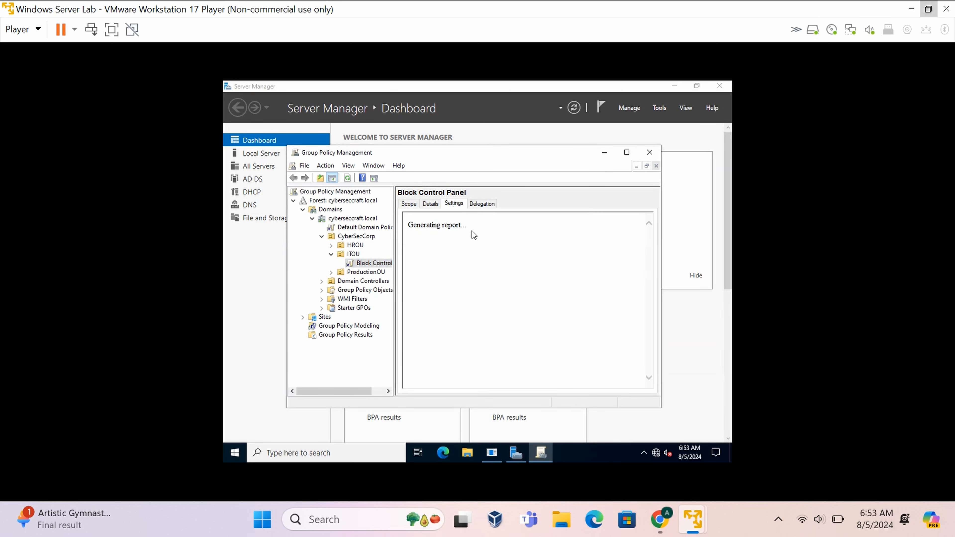
click(547, 214)
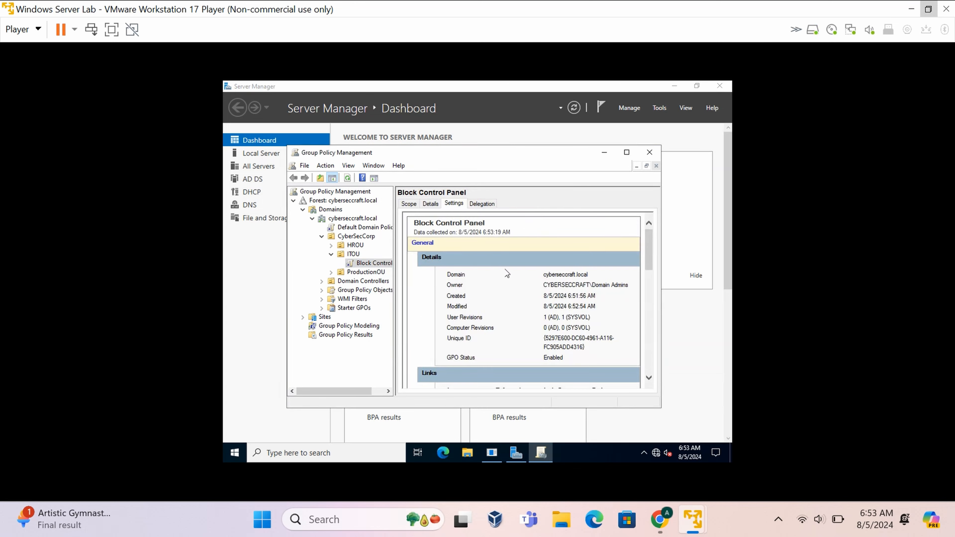
scroll(530, 270, down, 10)
scroll(530, 269, down, 2)
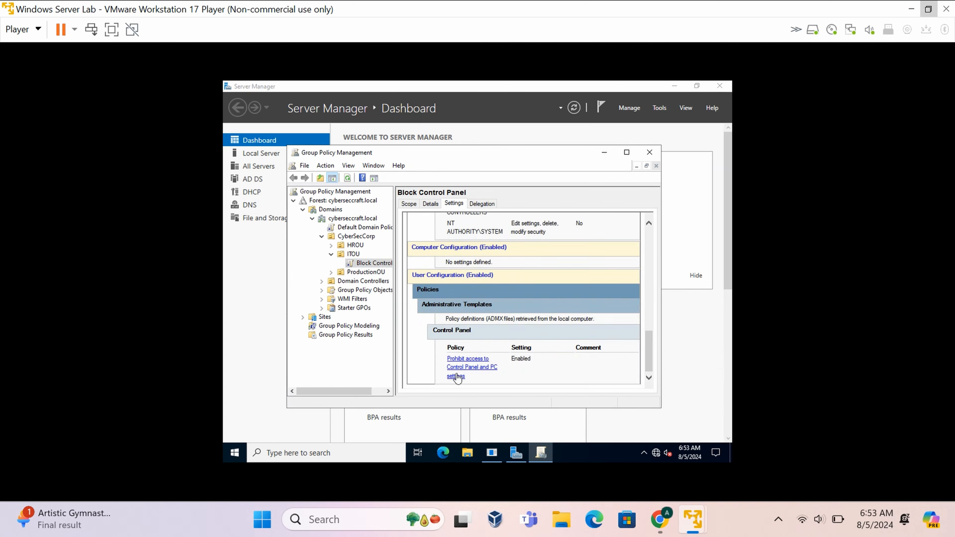
click(364, 272)
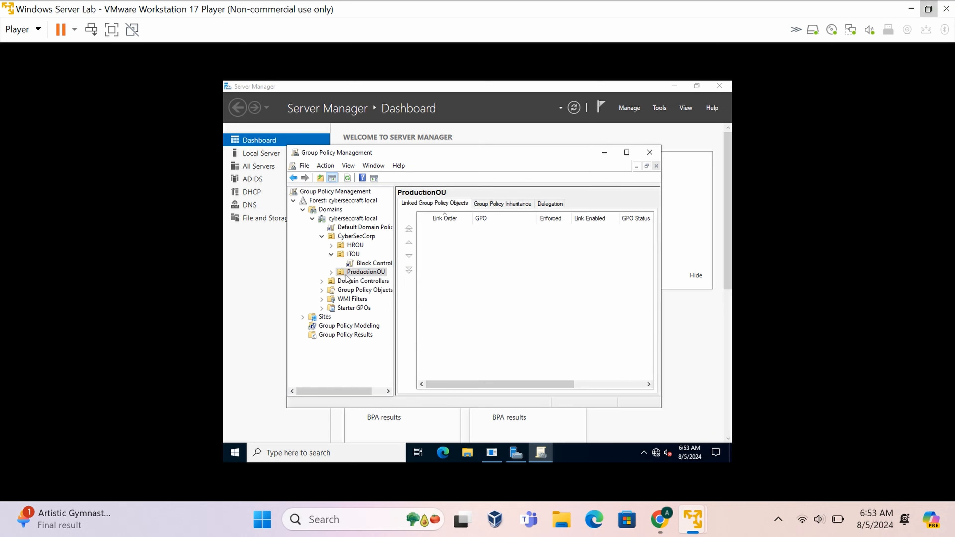
Create a GPO named 'Block Recycle Bin' linked to ProductionOU and view its Settings report.
click(331, 273)
right_click(360, 277)
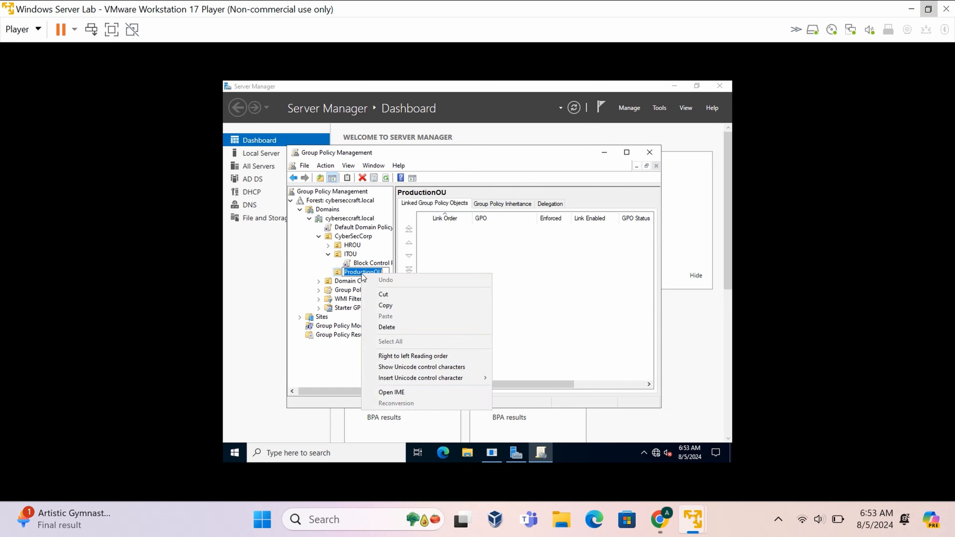
click(323, 277)
right_click(372, 276)
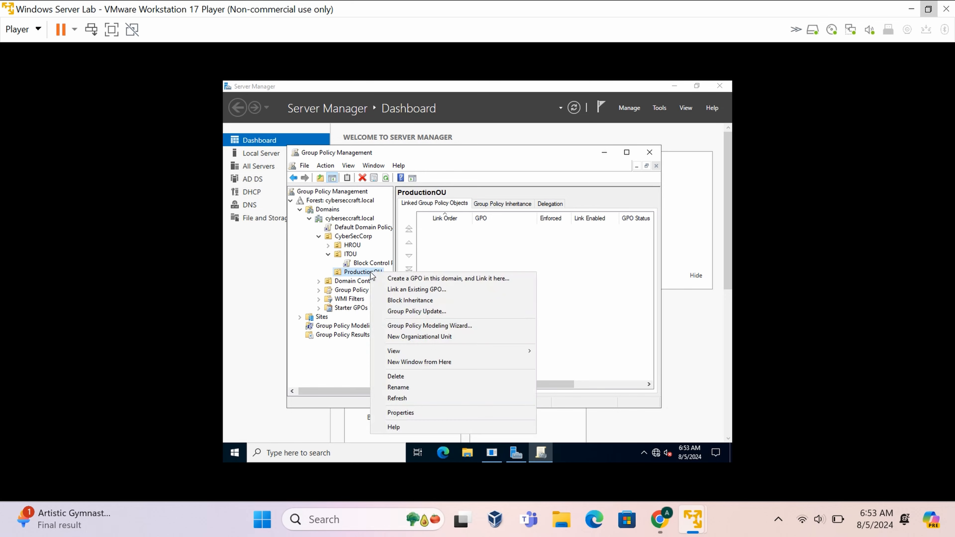
click(426, 279)
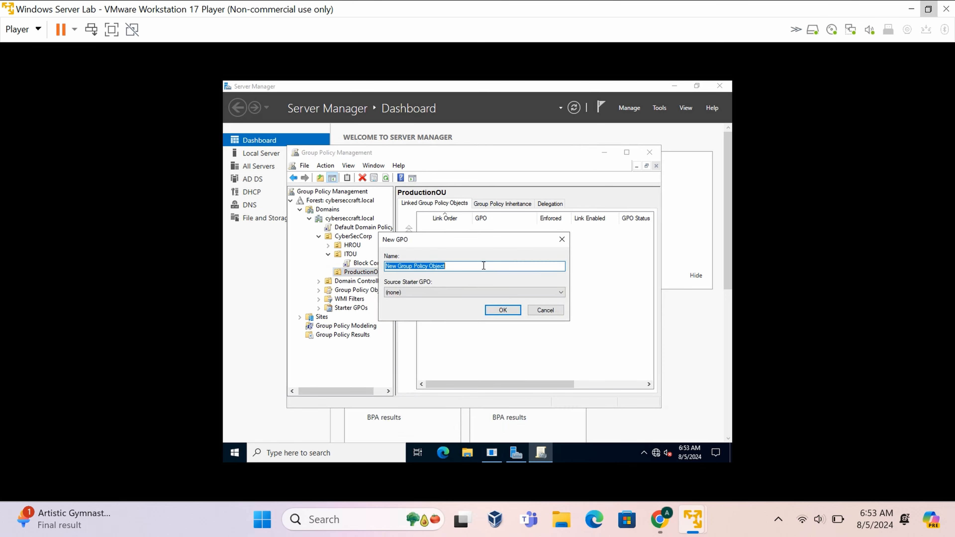
text(Recycle Bin)
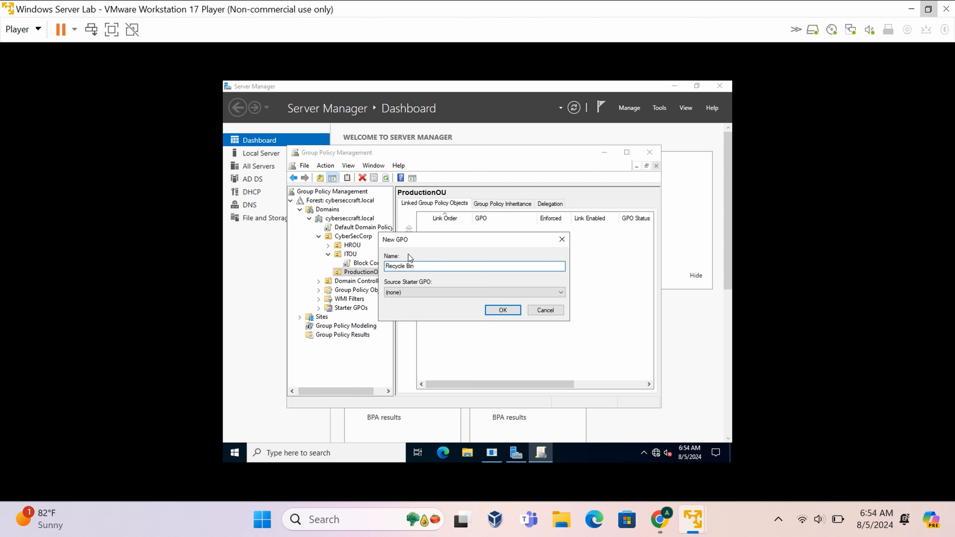
text(Block)
key(BackSpace)
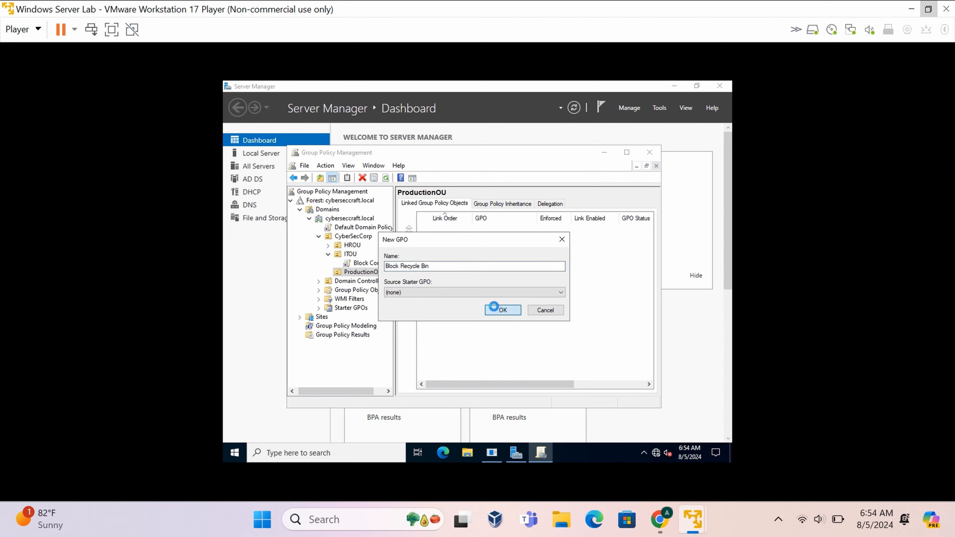
click(496, 310)
click(377, 281)
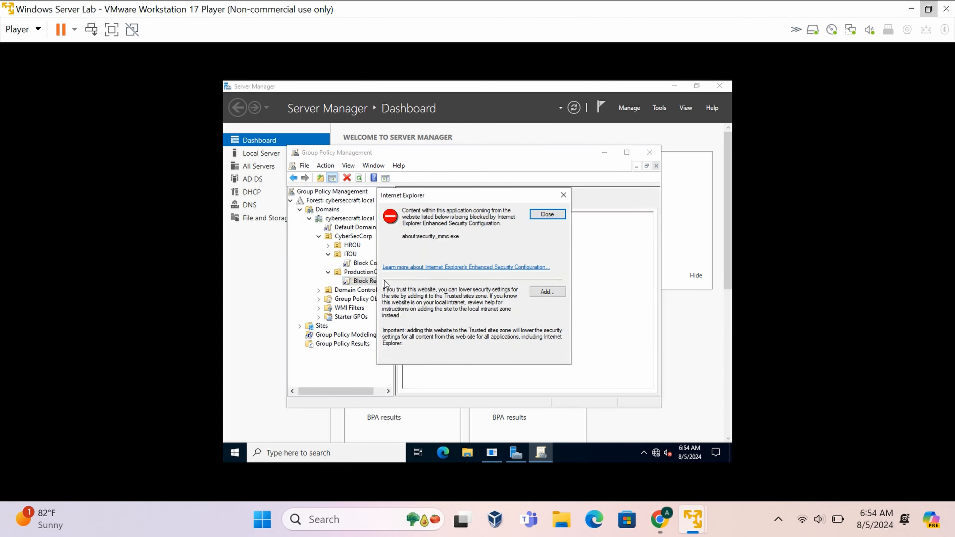
click(547, 214)
Edit the Block Recycle Bin GPO and browse to User Configuration > Administrative Templates > Desktop.
right_click(389, 284)
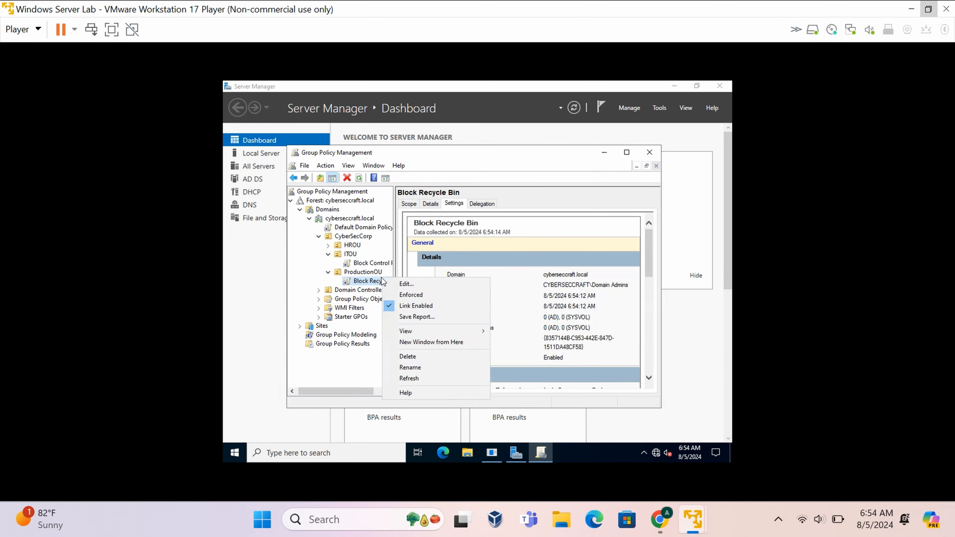
click(401, 287)
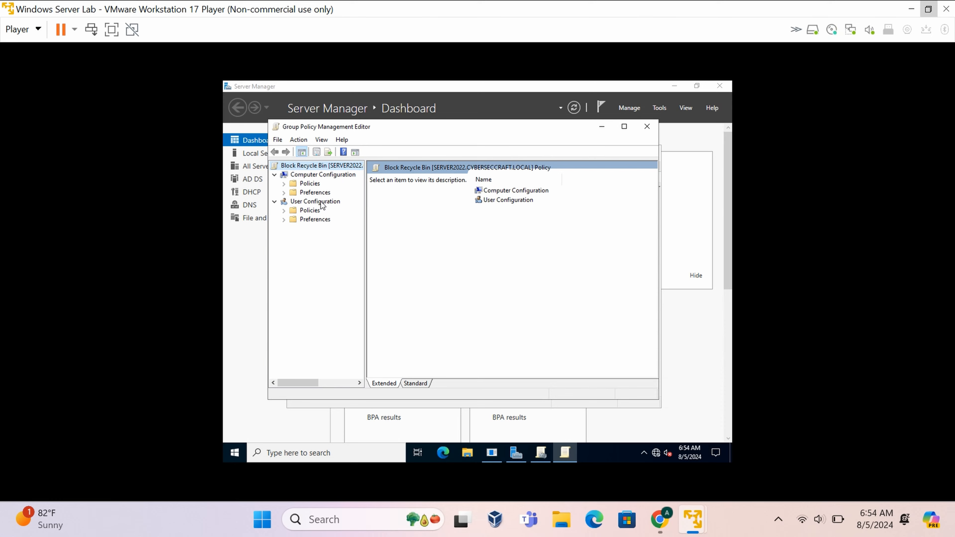
click(292, 212)
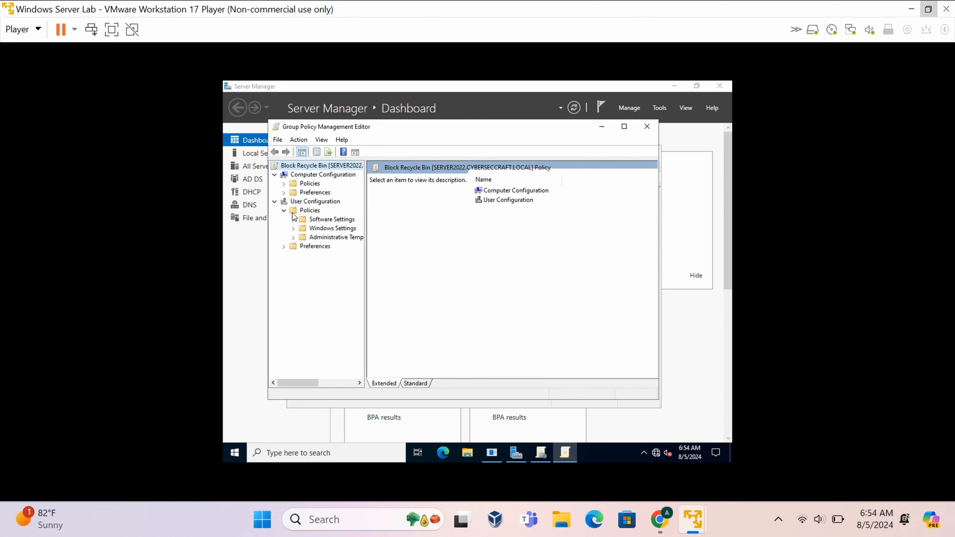
click(294, 238)
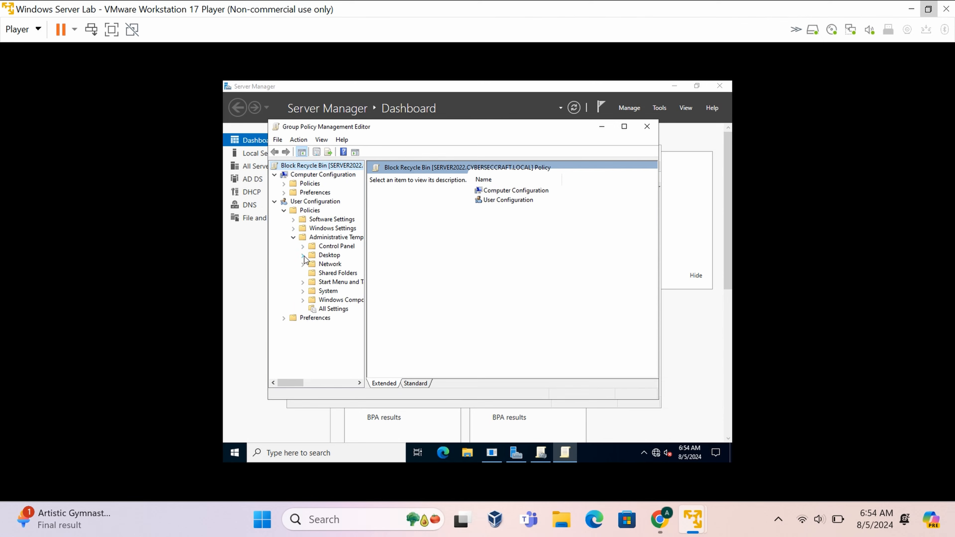
click(315, 256)
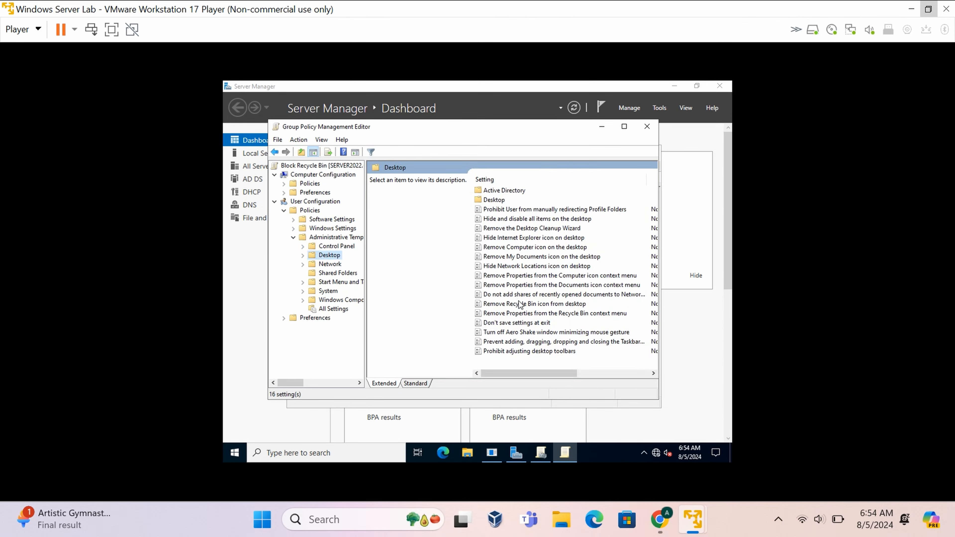
Enable 'Remove Recycle Bin icon from desktop', confirm with OK, and close the editor.
click(506, 304)
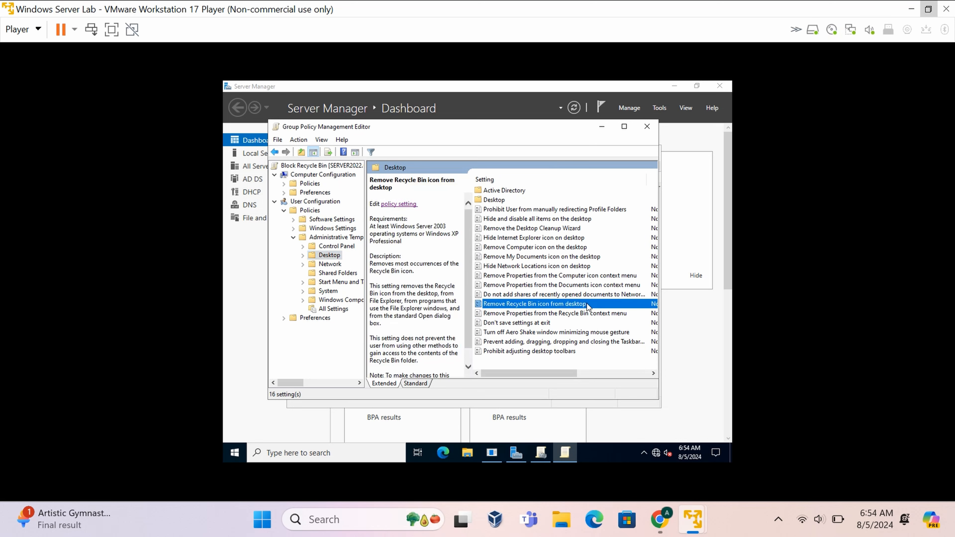
click(410, 204)
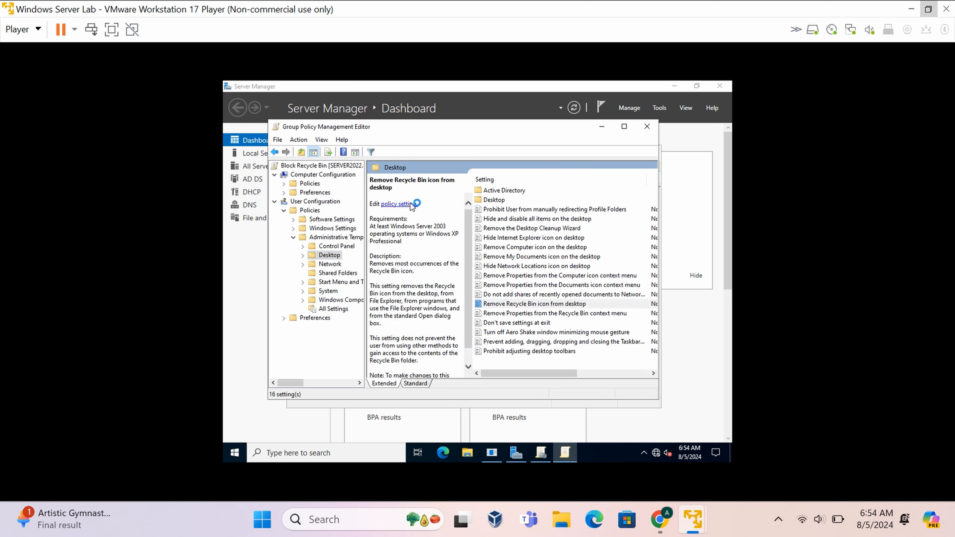
click(300, 206)
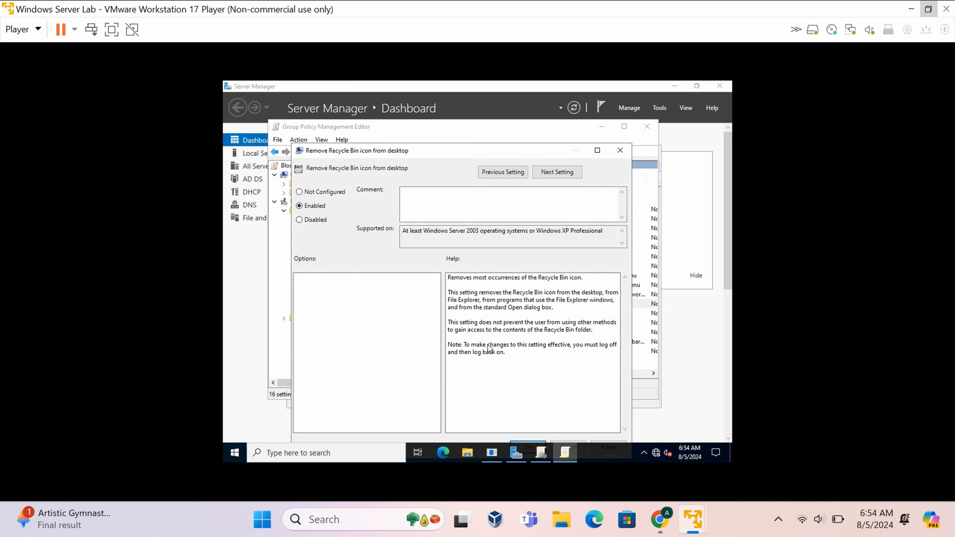
drag(509, 151, 509, 132)
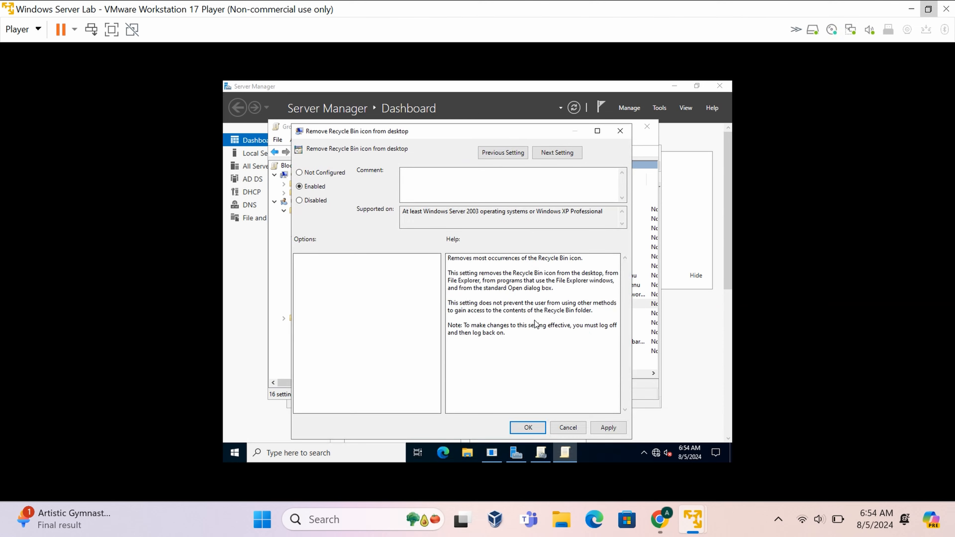
click(528, 428)
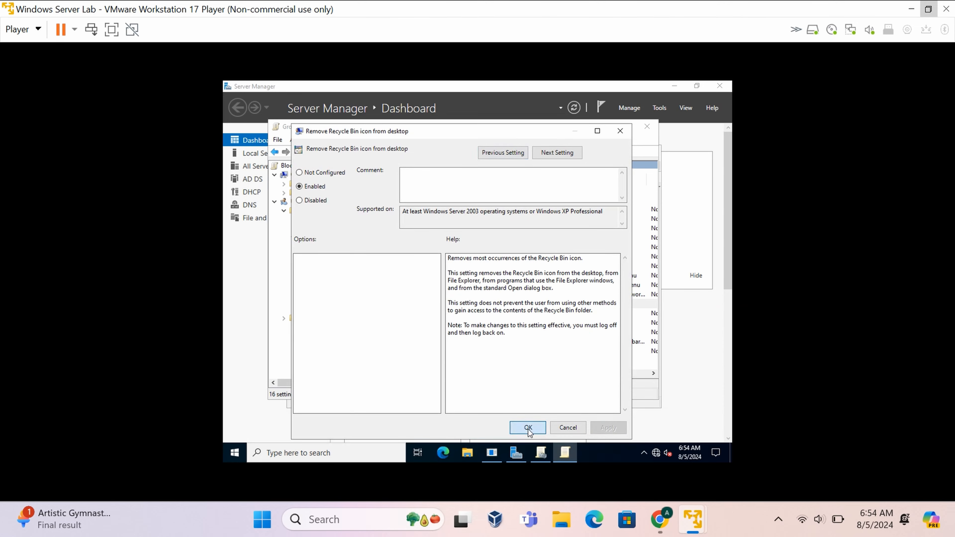
click(646, 126)
Close and relaunch Group Policy Management from the server's Tools menu.
click(650, 153)
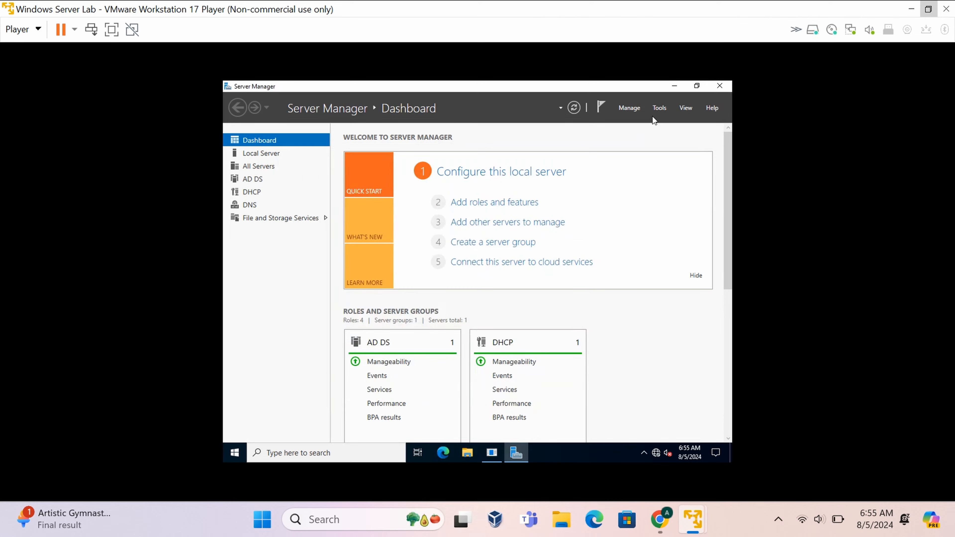
click(659, 108)
click(598, 263)
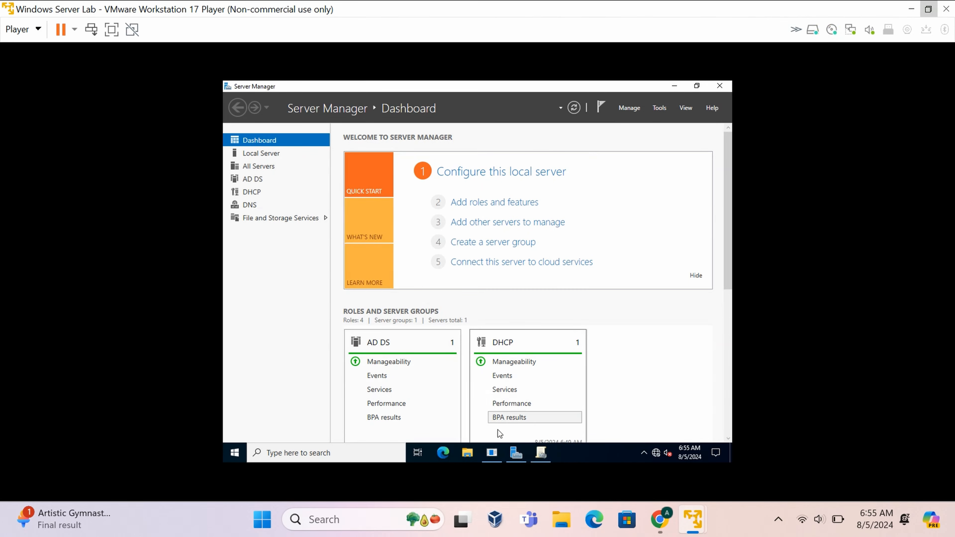
click(544, 453)
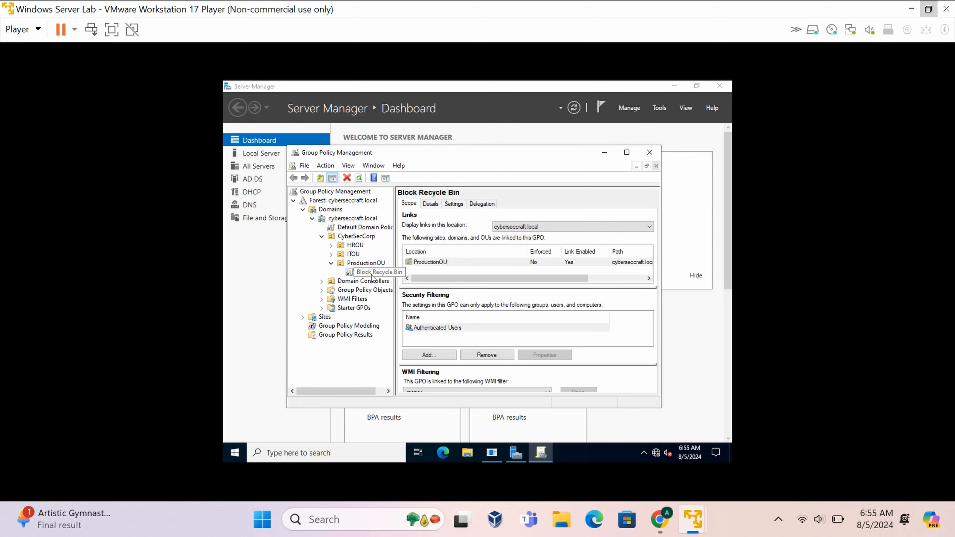
Check the Block Recycle Bin report shows Enabled, then confirm ProductionOU lists it at link order 1.
click(454, 203)
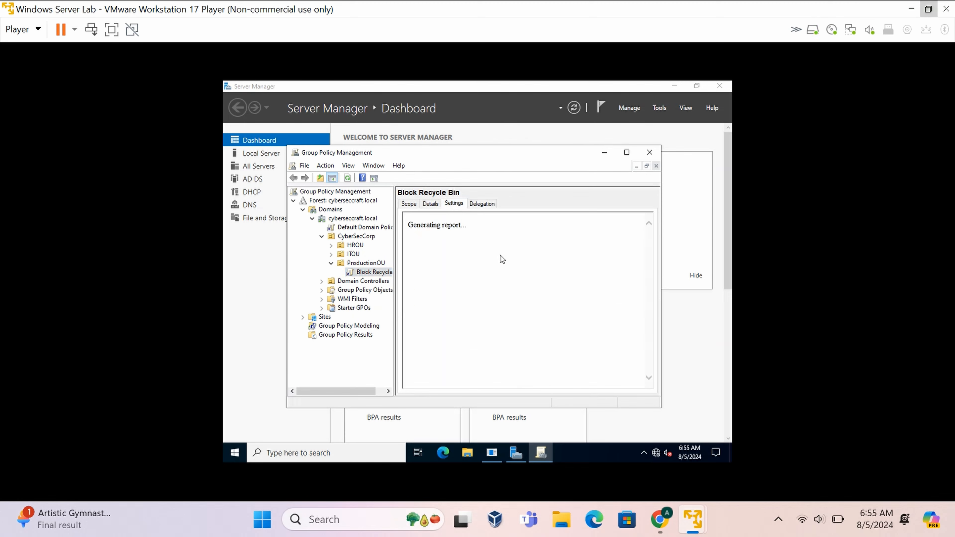
click(550, 217)
scroll(594, 266, down, 10)
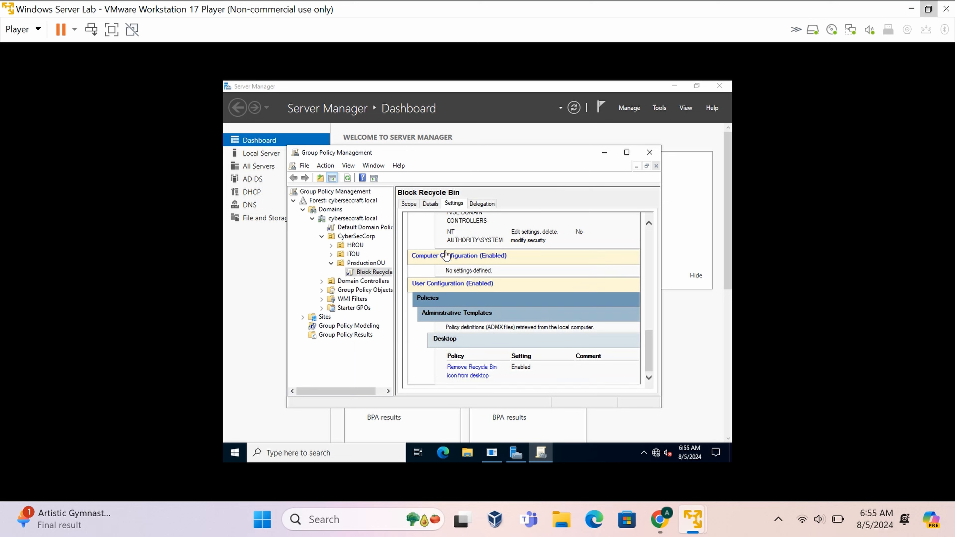
scroll(520, 287, up, 5)
scroll(518, 279, up, 3)
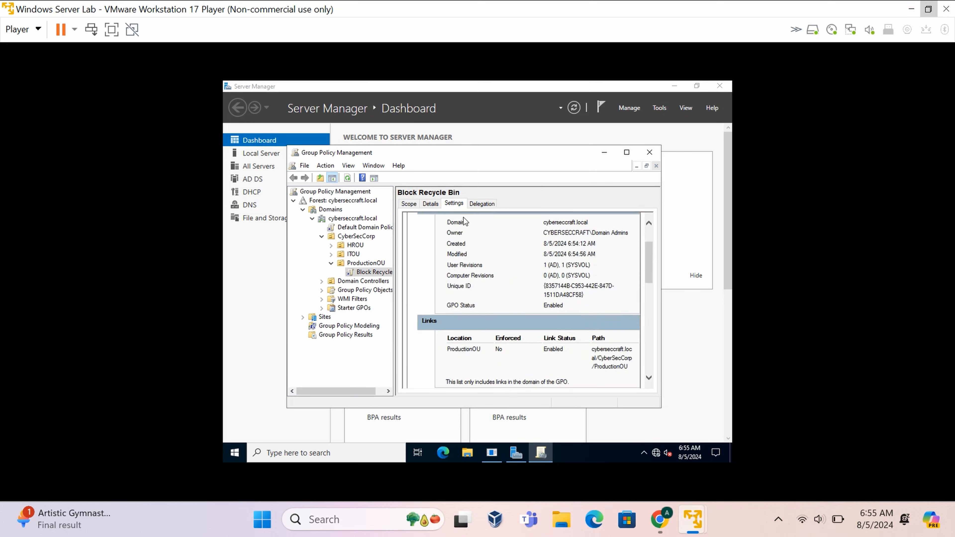
click(338, 265)
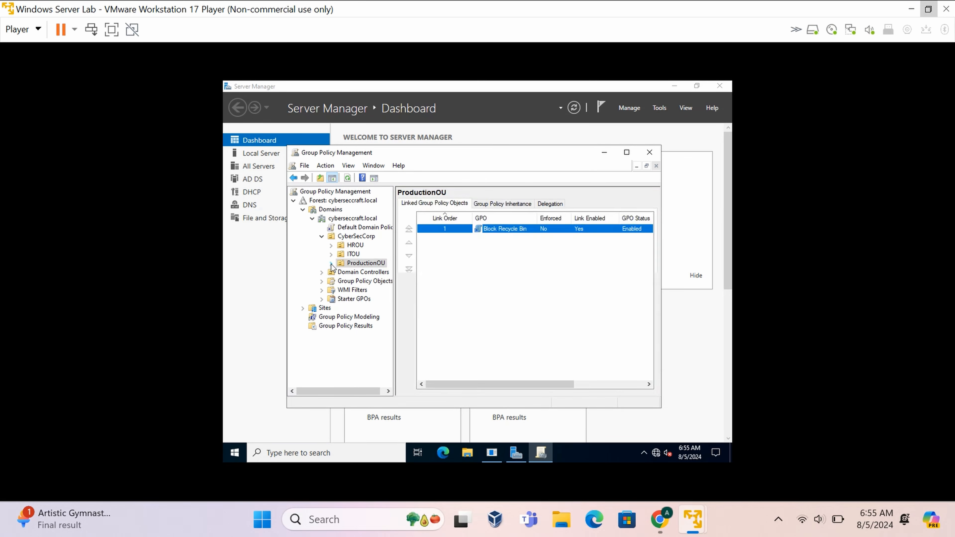
Close Group Policy Management and launch Active Directory Users and Computers from Tools.
click(650, 154)
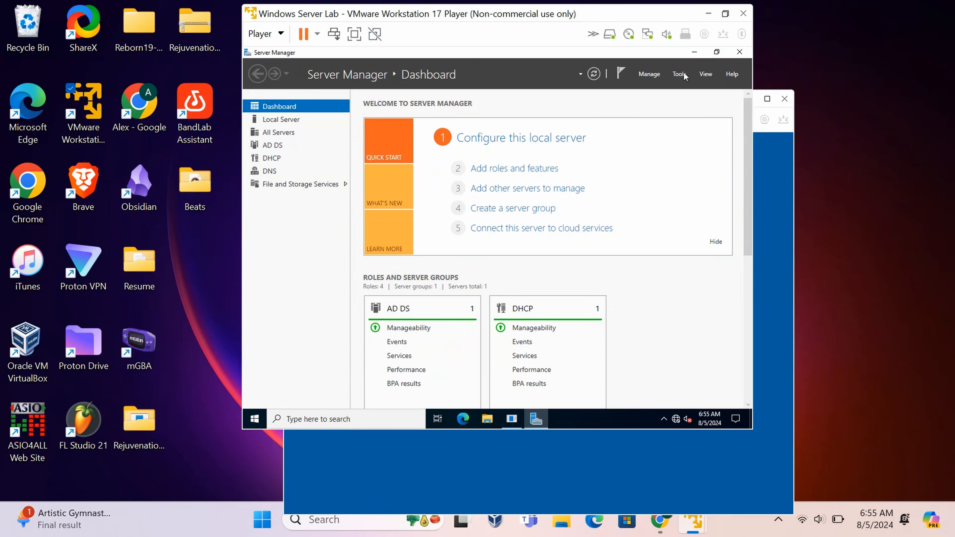
click(681, 75)
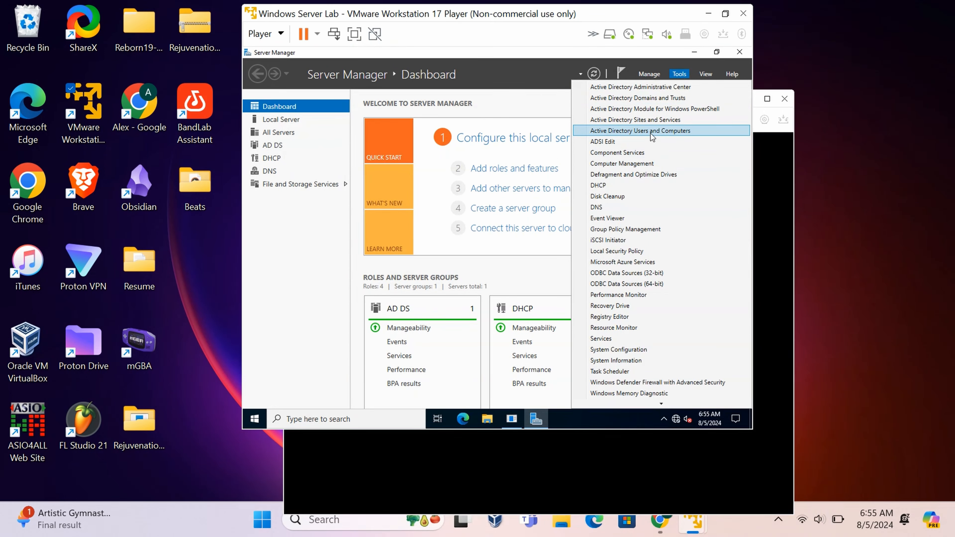
click(653, 131)
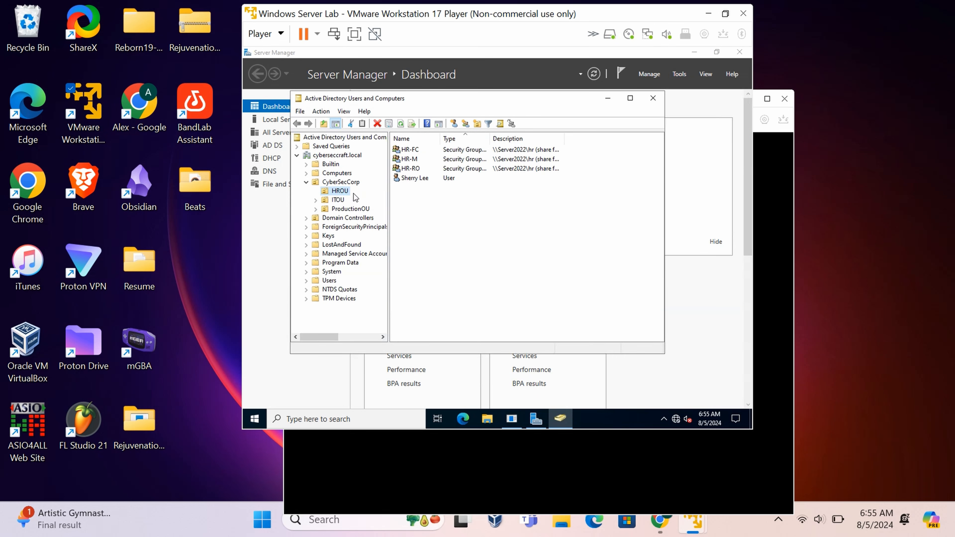
Review the members of ITOU, ProductionOU and HROU, selecting the HR department user.
click(339, 204)
click(346, 210)
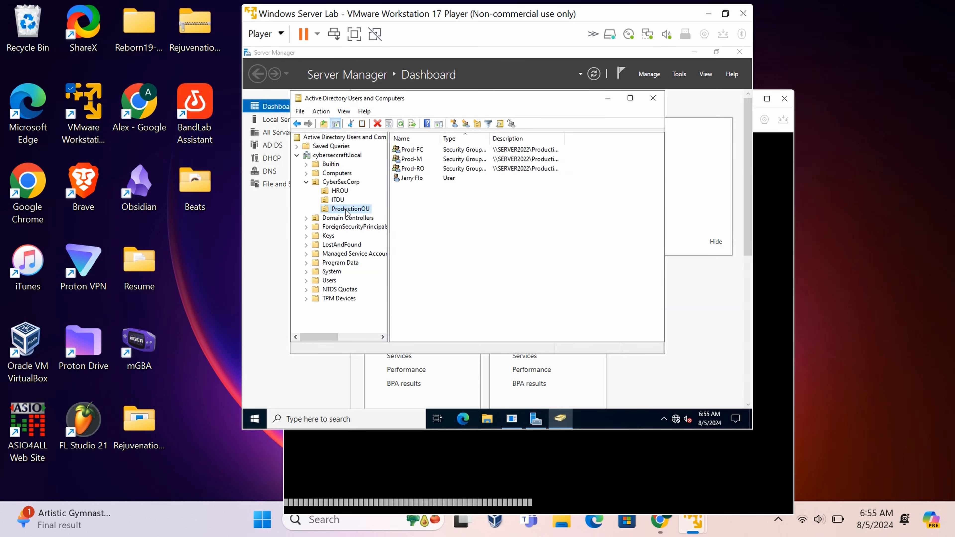
click(340, 191)
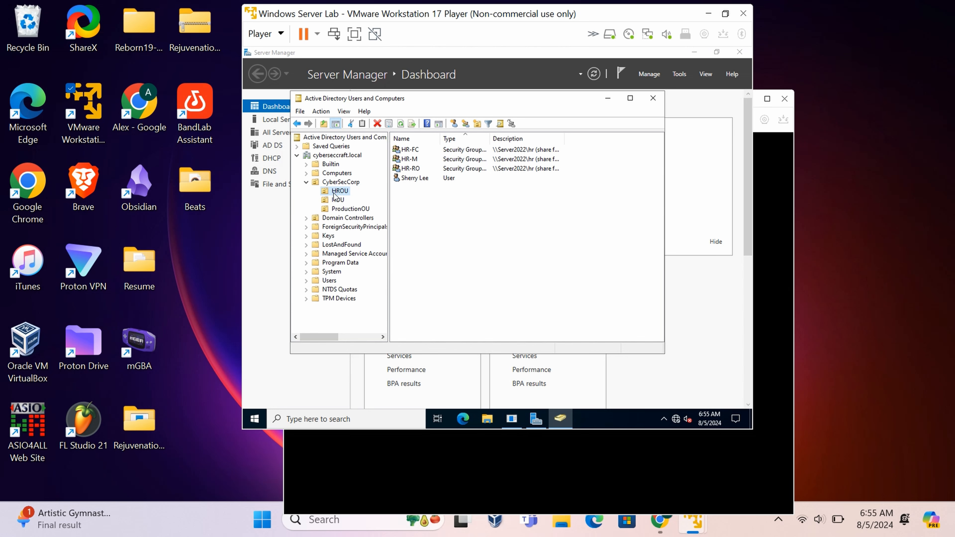
click(424, 179)
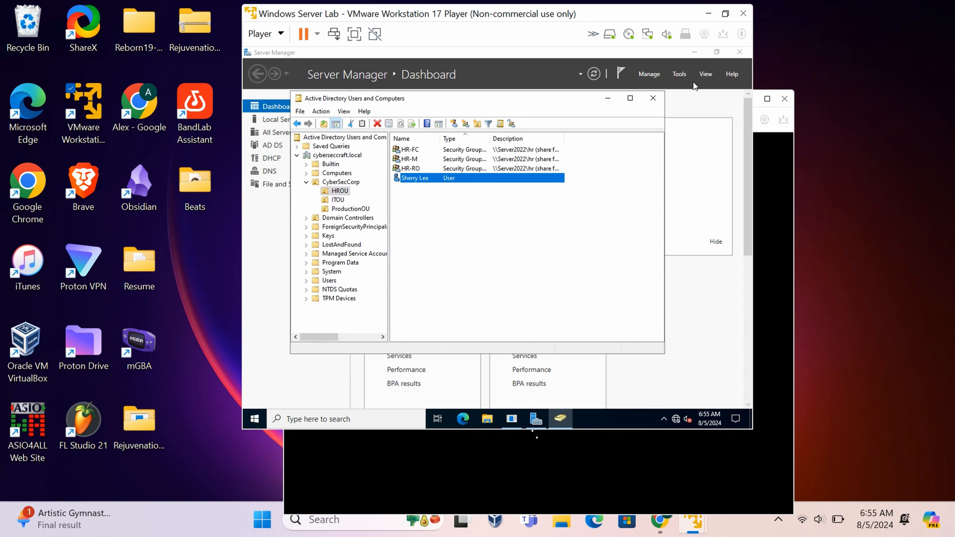
click(761, 131)
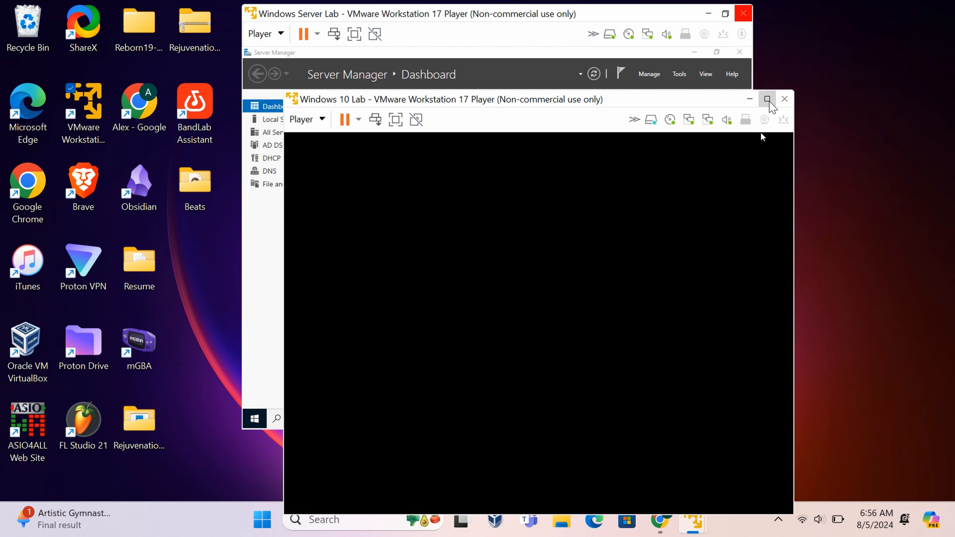
On the full-screen Windows 10 VM, sign in via Other user with the HR user's domain username and password.
click(768, 98)
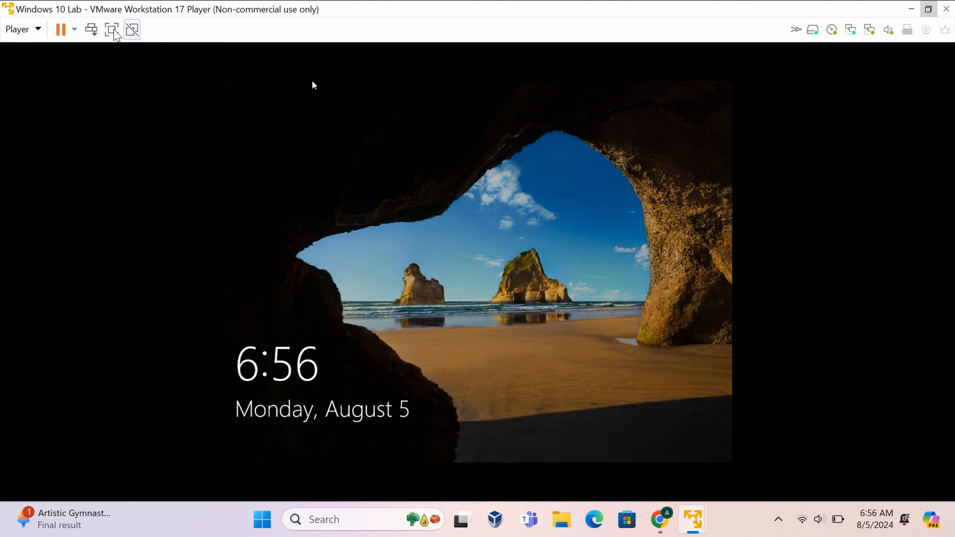
click(92, 30)
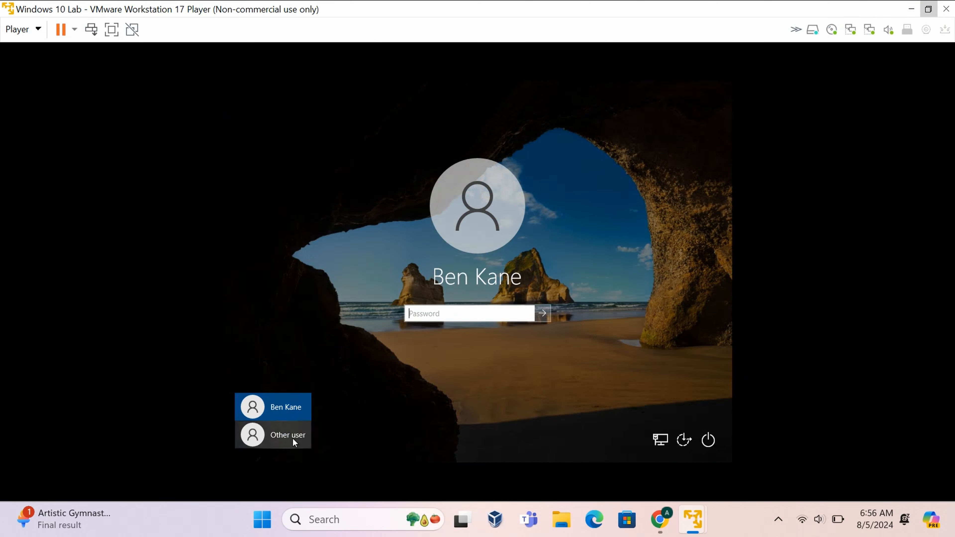
click(295, 436)
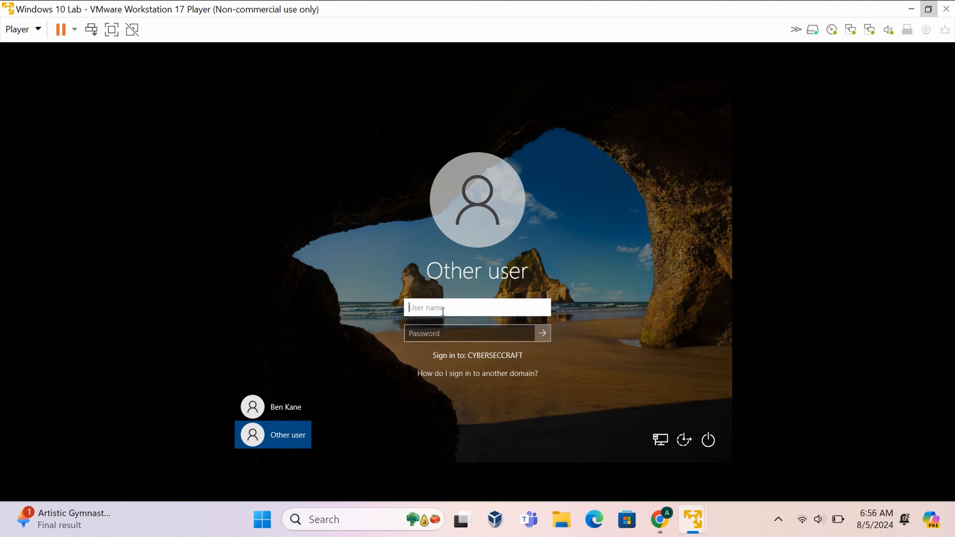
click(469, 338)
text(Pa)
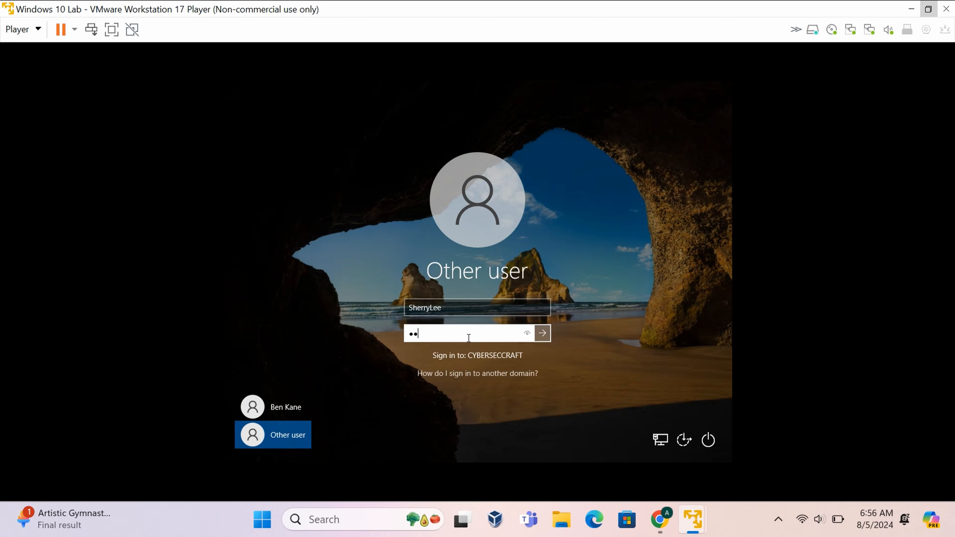
key(Return)
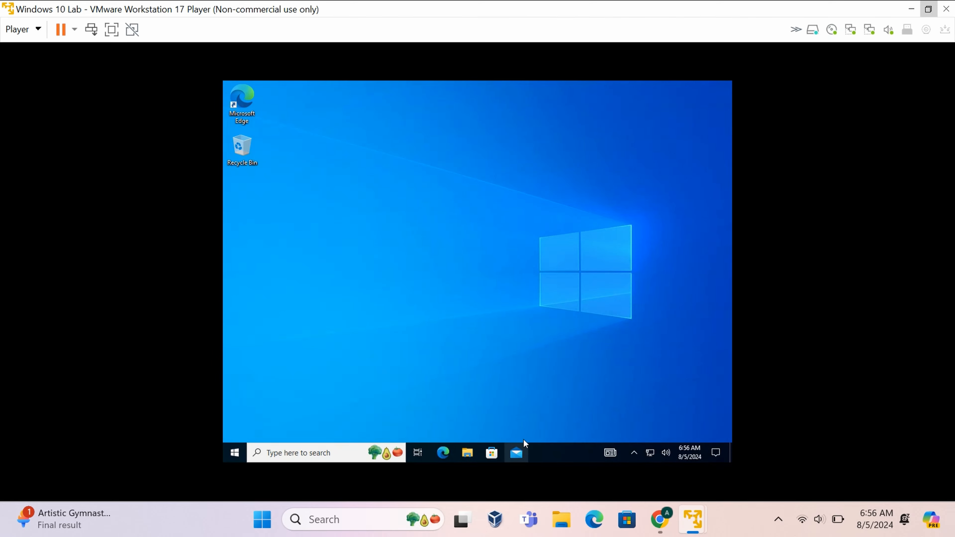
click(373, 452)
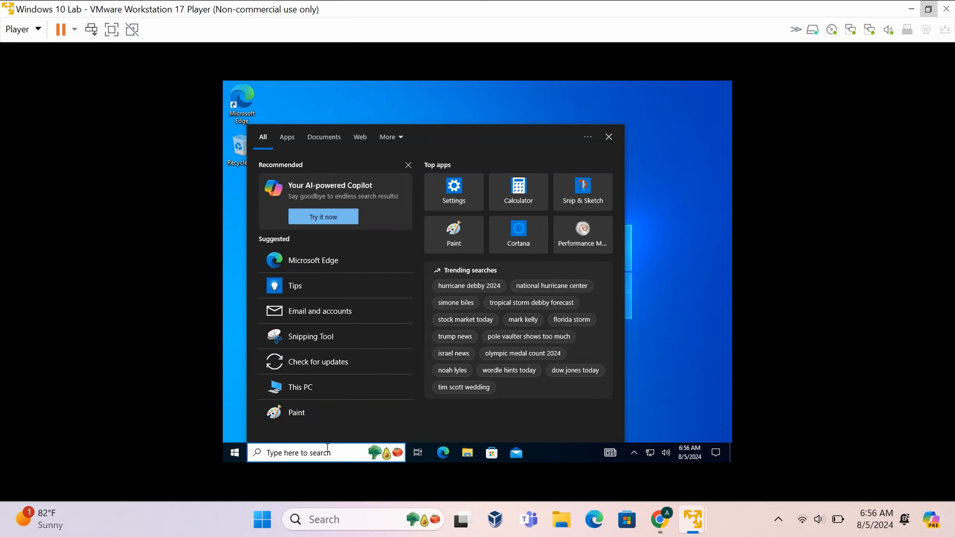
text(C)
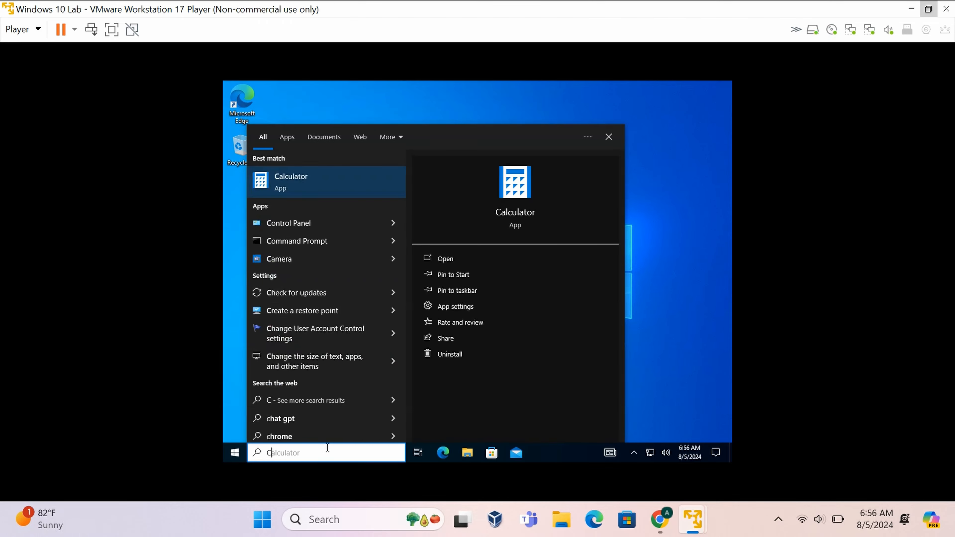
text(omman)
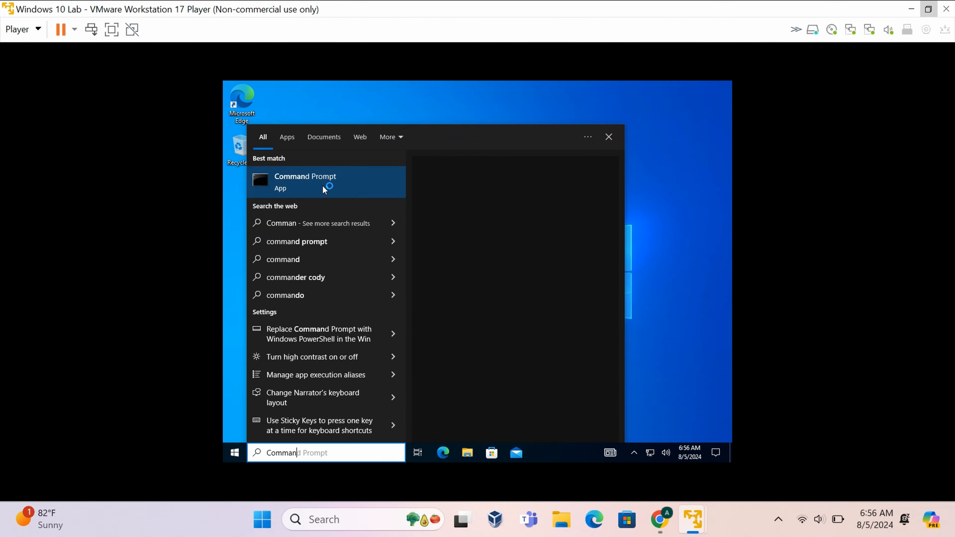
click(334, 183)
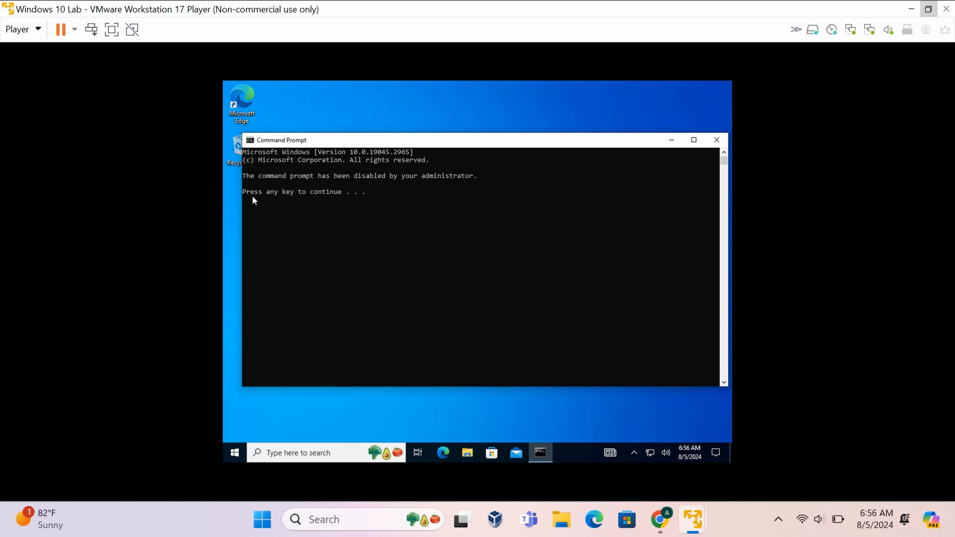
click(359, 194)
key(Return)
key(Return)
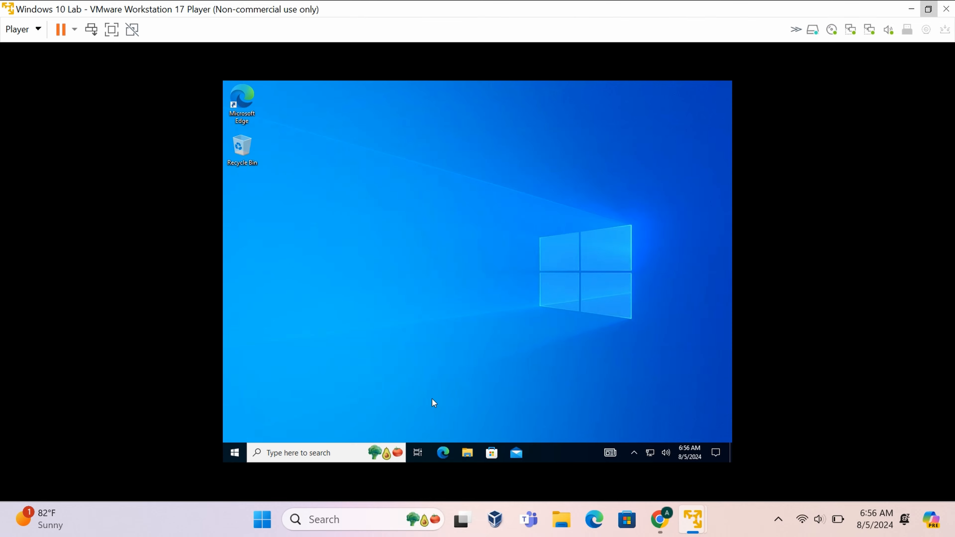
Switch user from the Start menu account options and choose Other user.
click(240, 448)
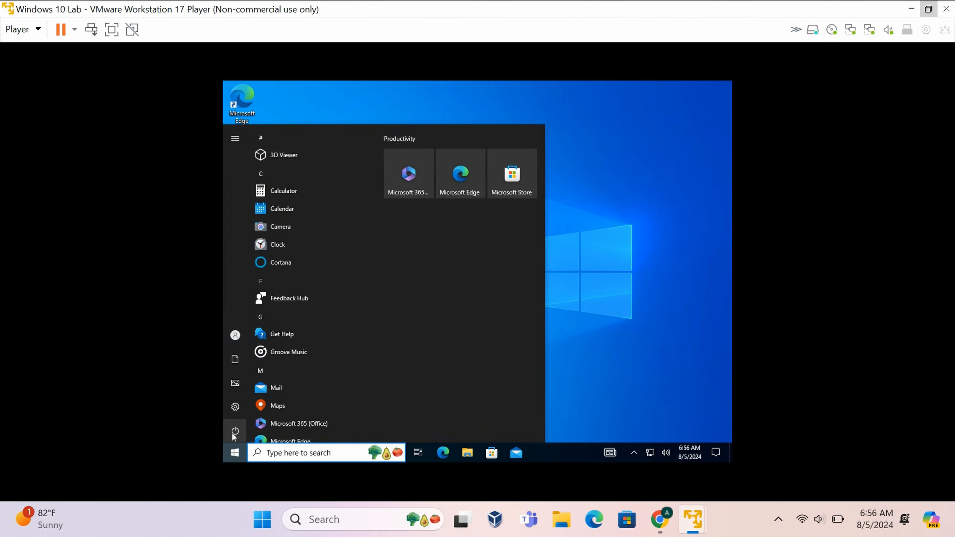
click(242, 334)
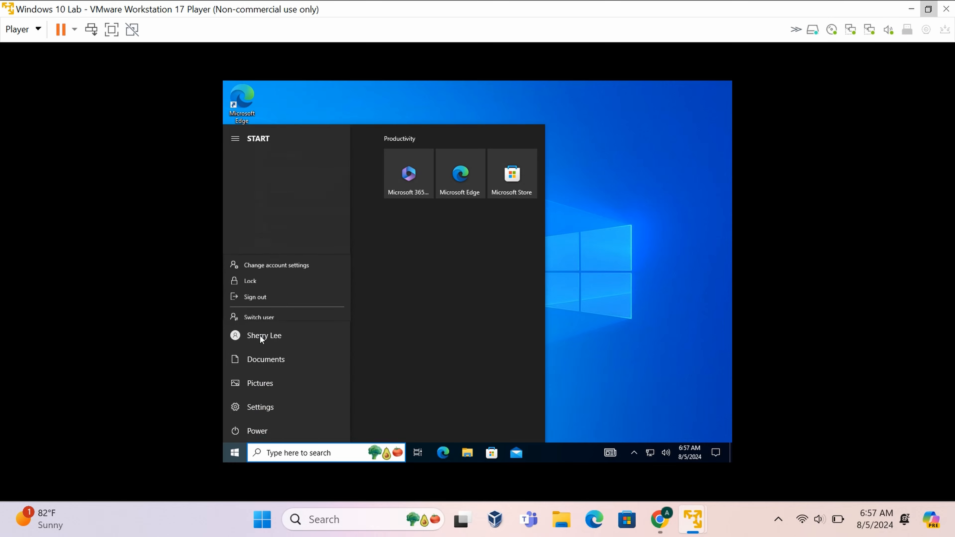
click(279, 309)
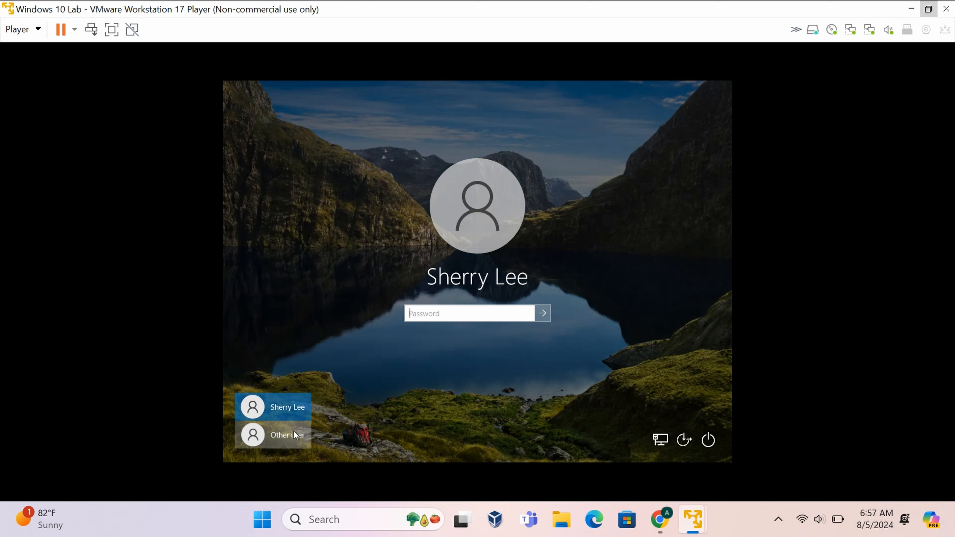
click(294, 432)
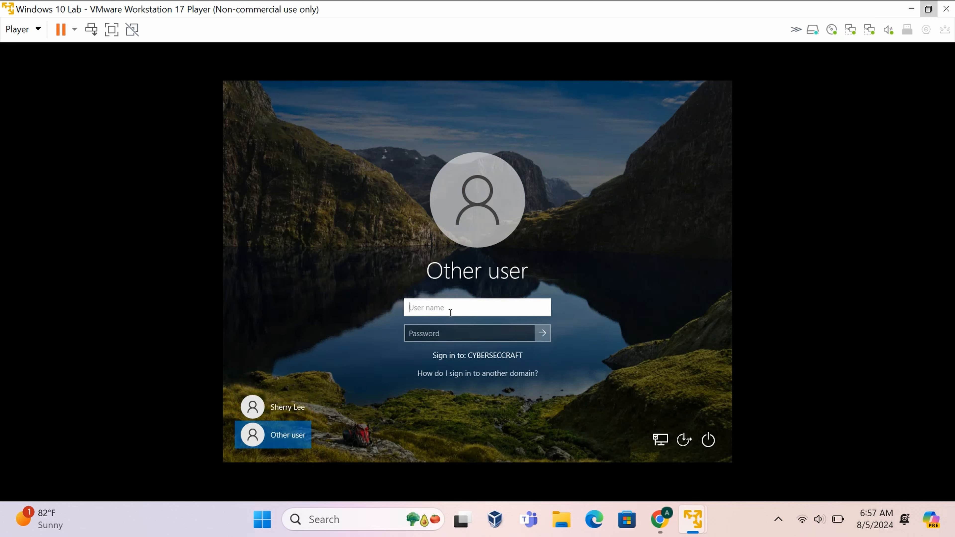
Enter the IT department user's domain username and password and sign in.
text(R)
key(BackSpace)
click(443, 331)
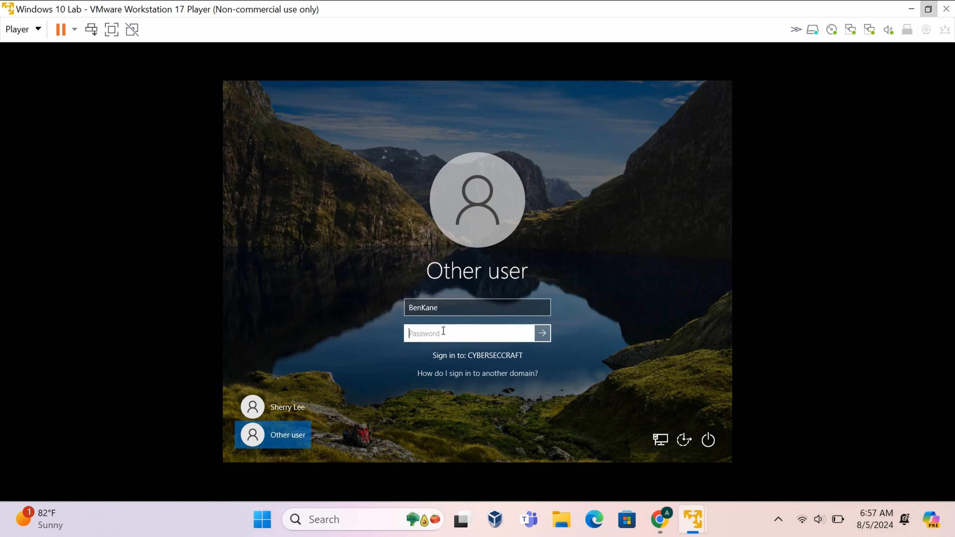
text(Pas)
key(Return)
Show ITOU's members on the server to confirm the IT user, then return to the Windows 10 VM.
drag(756, 9, 750, 110)
click(340, 203)
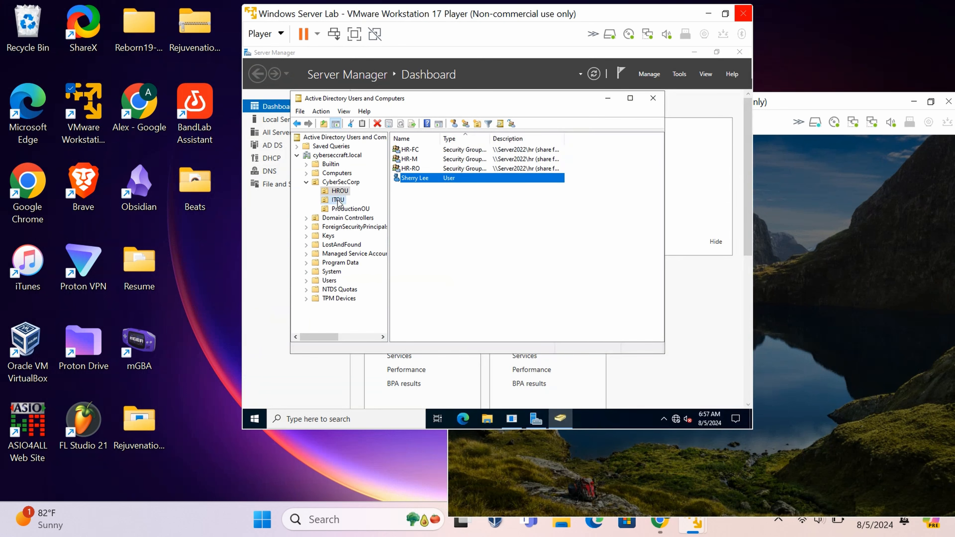
click(340, 203)
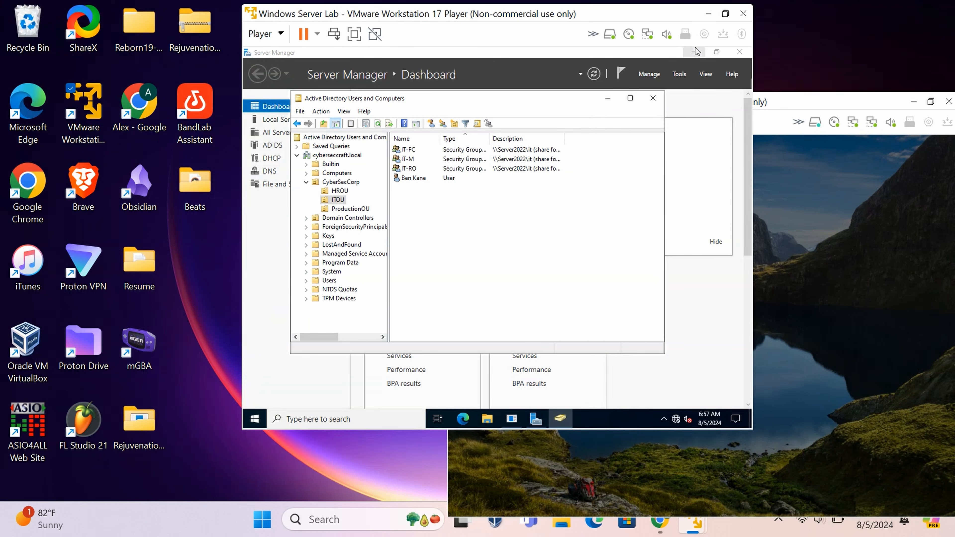
drag(646, 17, 542, 21)
drag(724, 104, 547, 61)
click(420, 463)
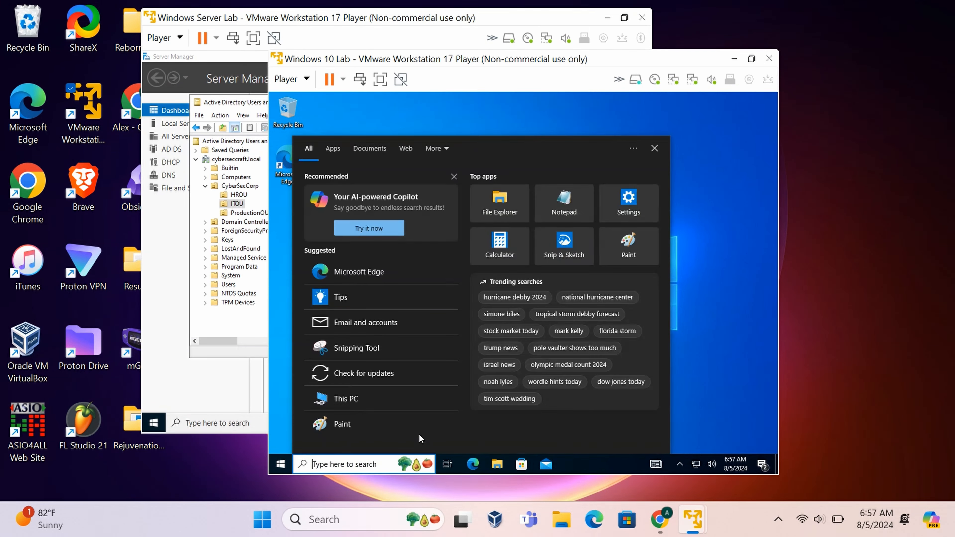
Search 'command' in the Windows 10 VM and launch Command Prompt.
click(280, 464)
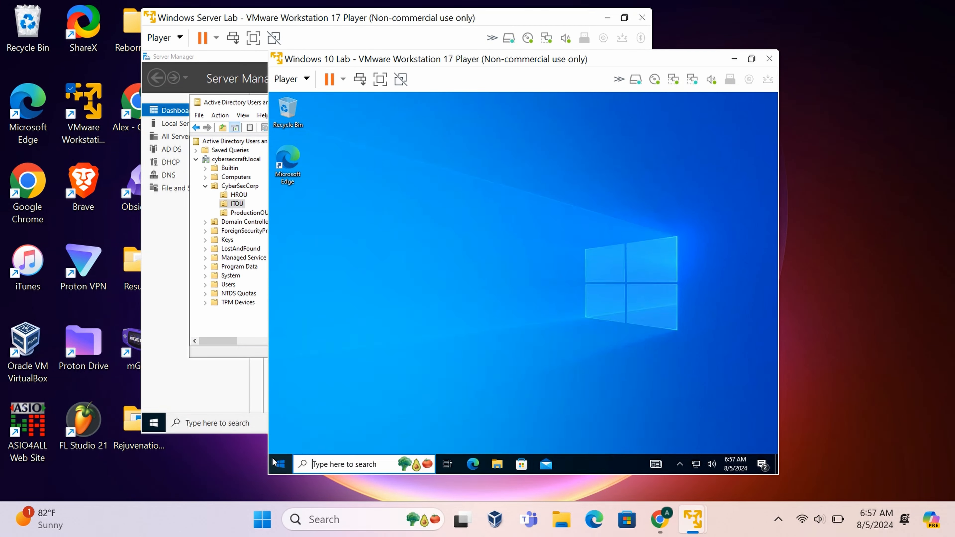
mouse_move(300, 347)
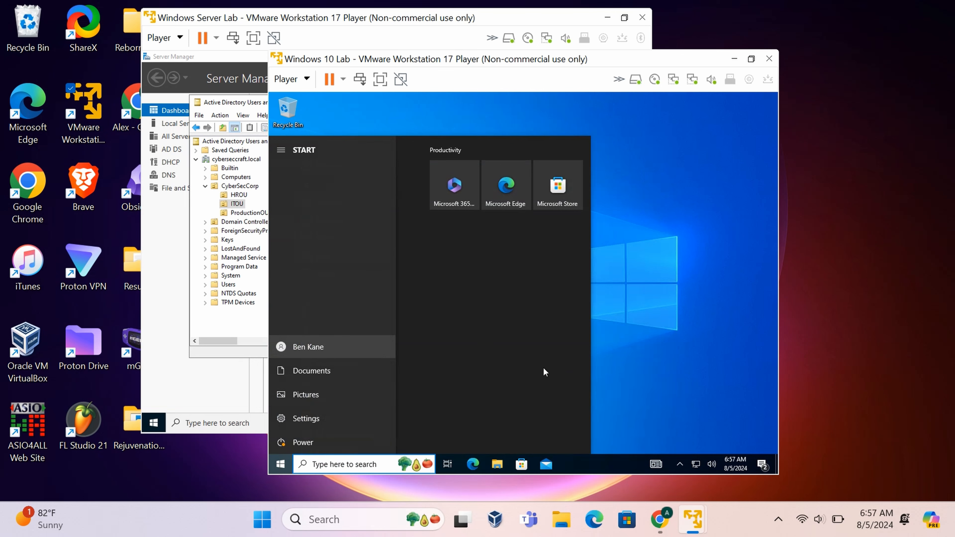
click(608, 379)
click(378, 461)
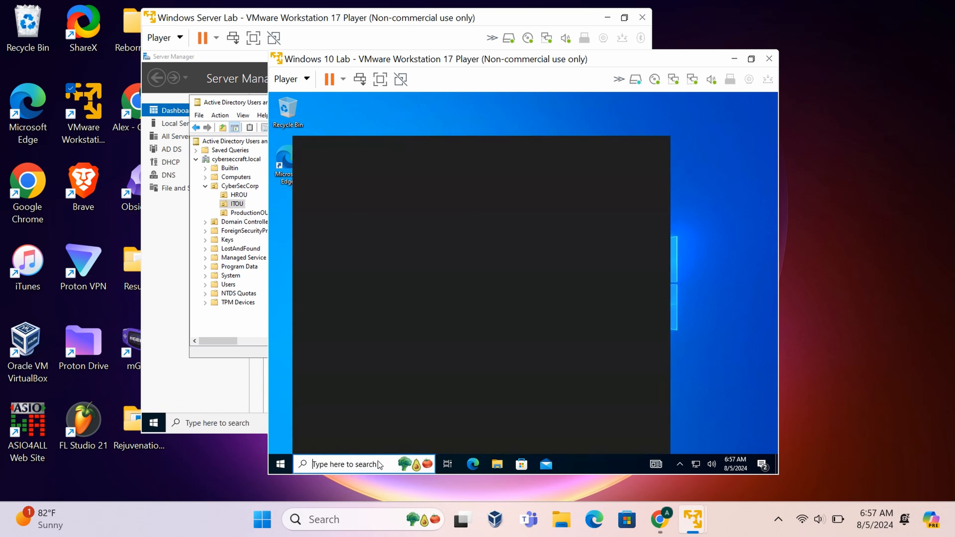
text(comm)
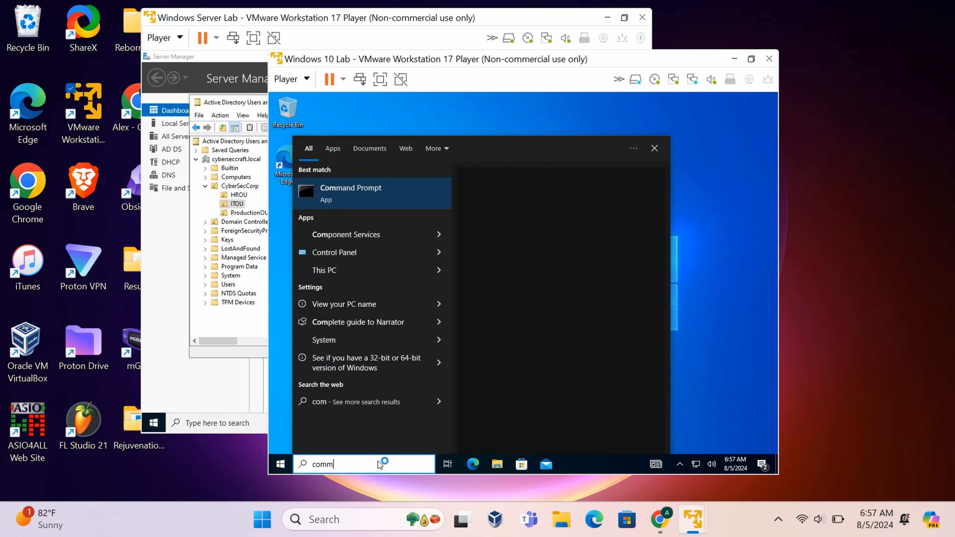
text(and)
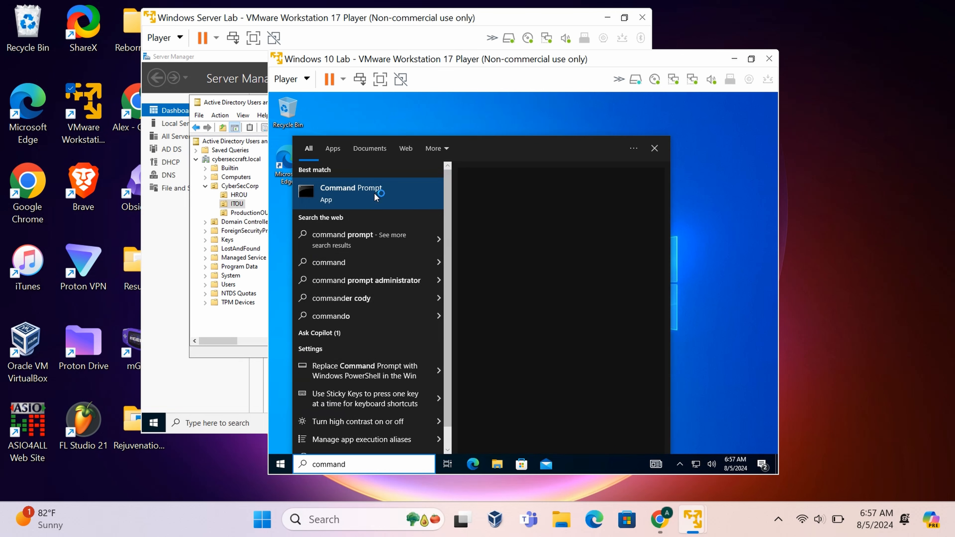
click(374, 192)
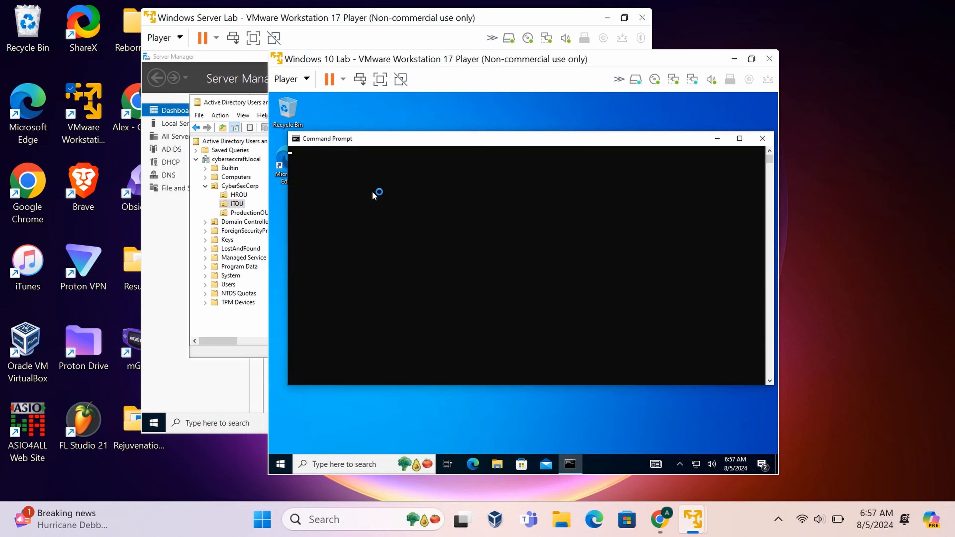
click(377, 190)
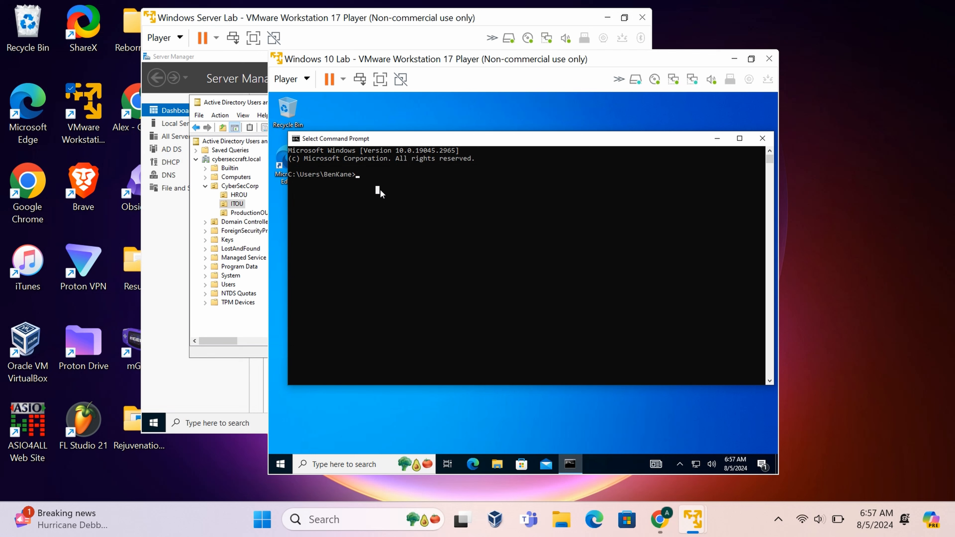
Run 'ping 192.168.1.2', confirm the replies, and close the command window.
text(ping 192.168)
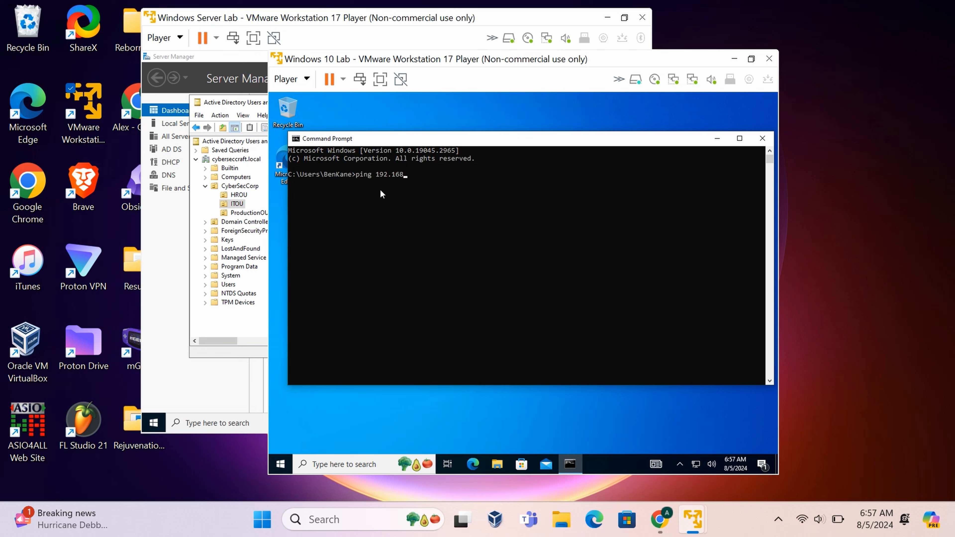
text(.1.3)
key(BackSpace)
text(2)
key(Return)
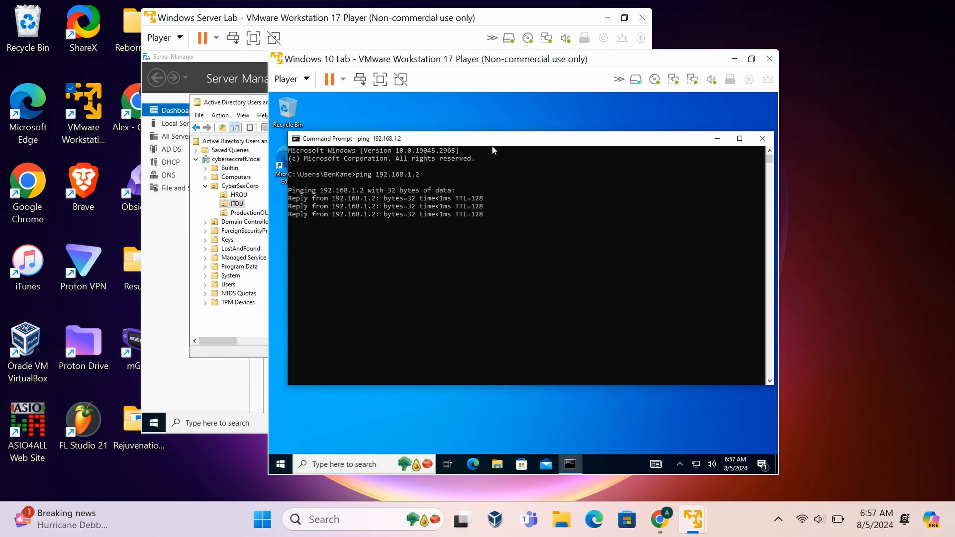
drag(493, 146, 470, 143)
click(740, 135)
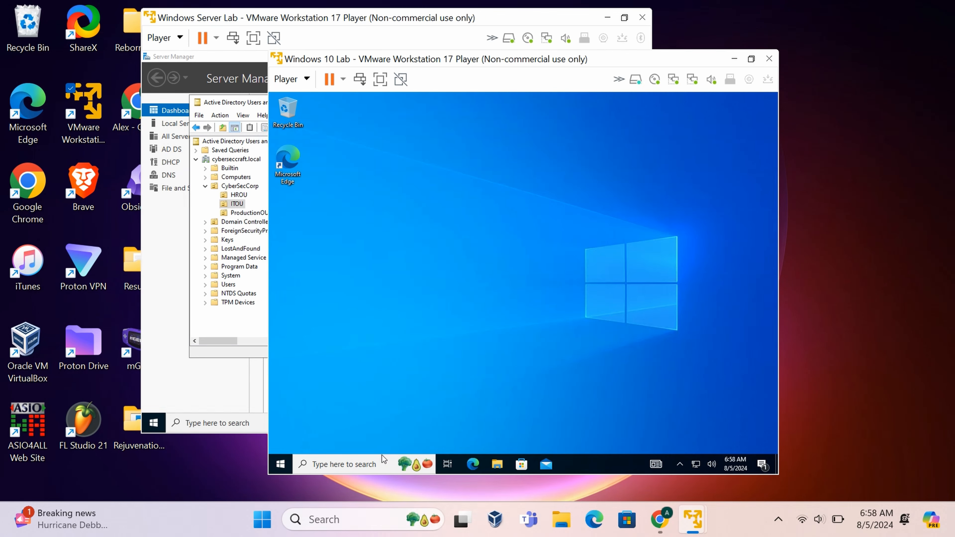
click(380, 463)
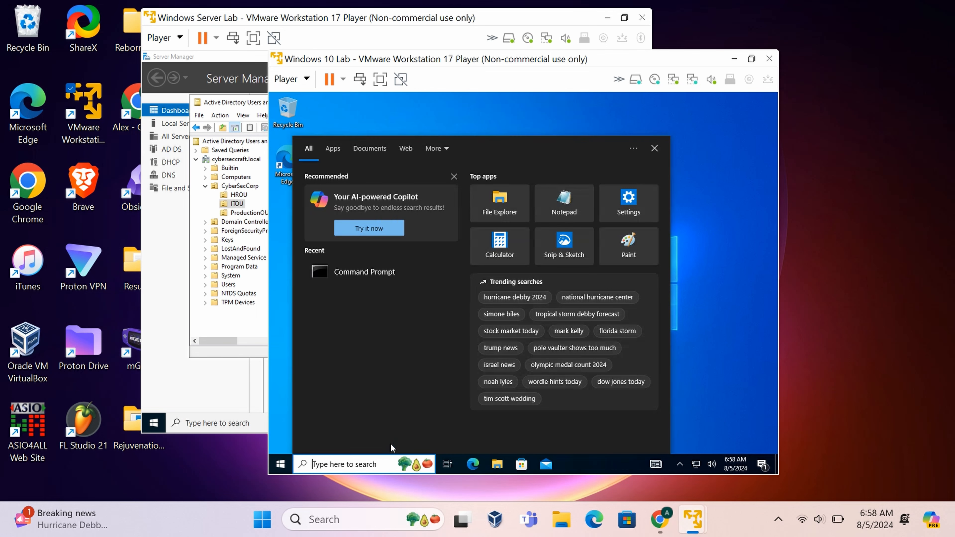
text(cont)
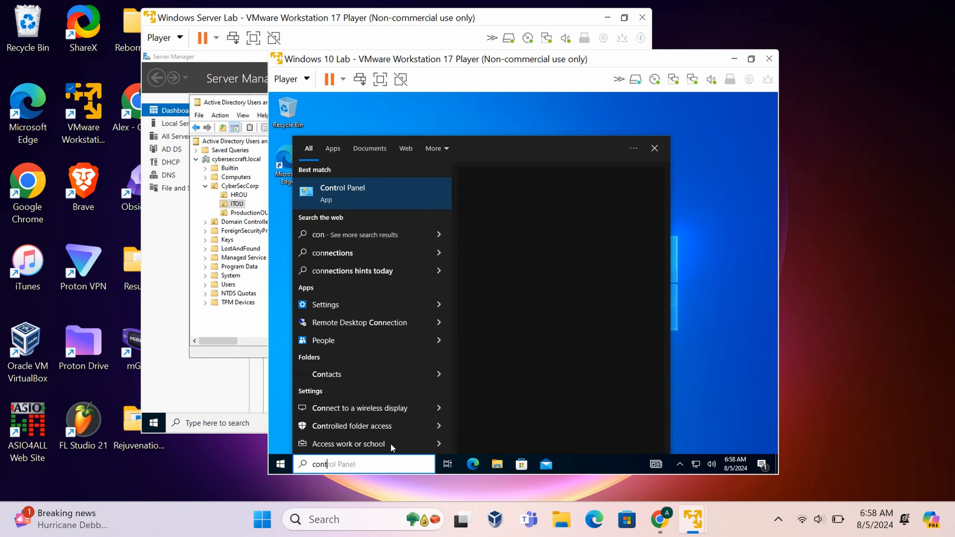
click(385, 188)
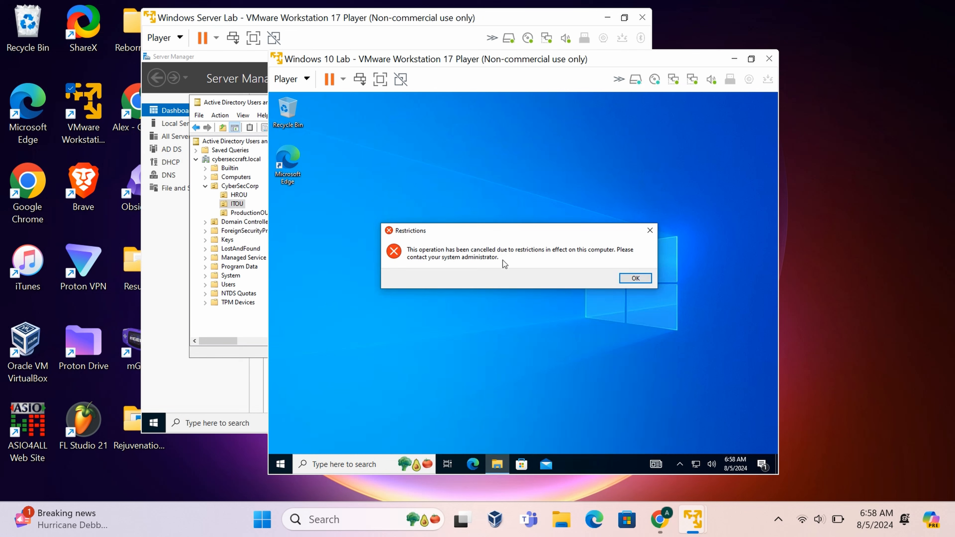
click(637, 279)
Close ADUC, reopen Group Policy Management, and review the policies linked to ITOU, HROU and ProductionOU.
click(263, 305)
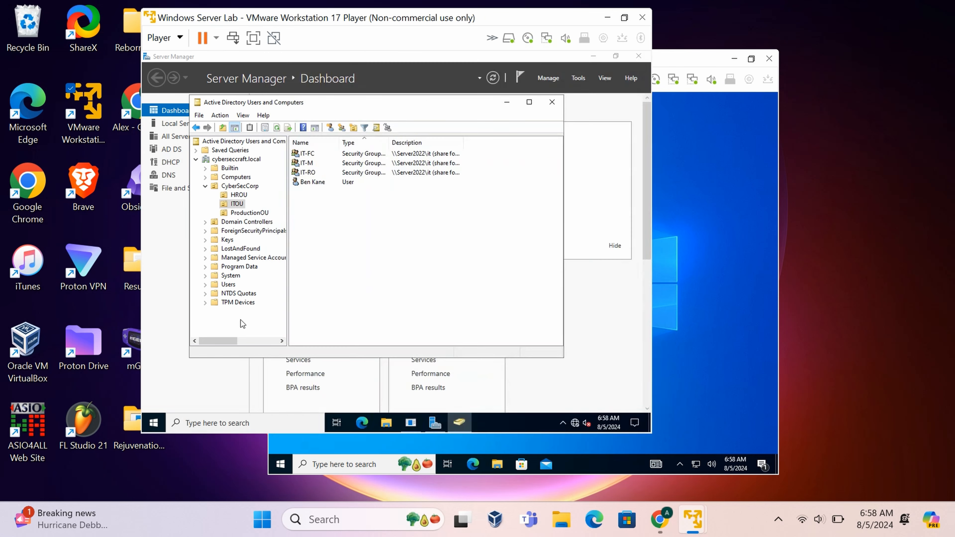
click(556, 97)
click(580, 77)
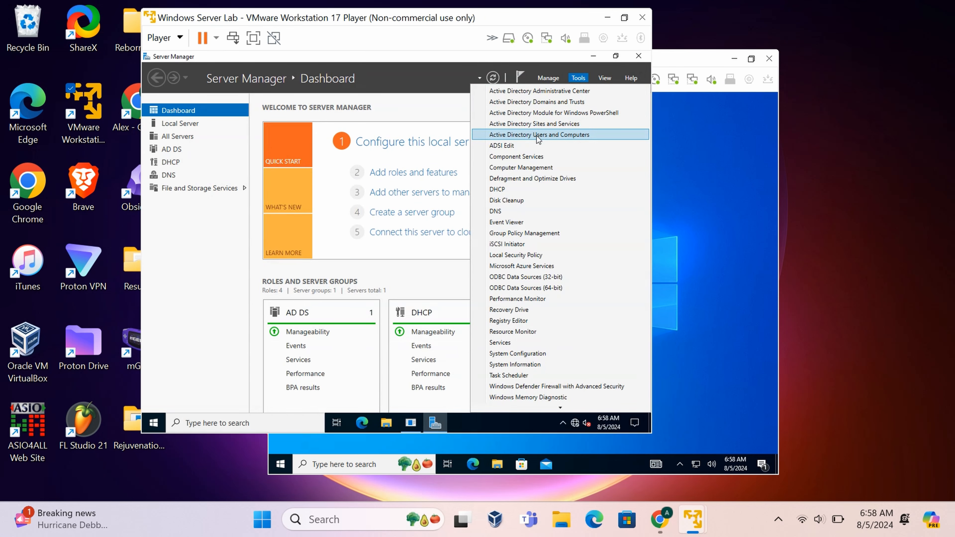
click(524, 233)
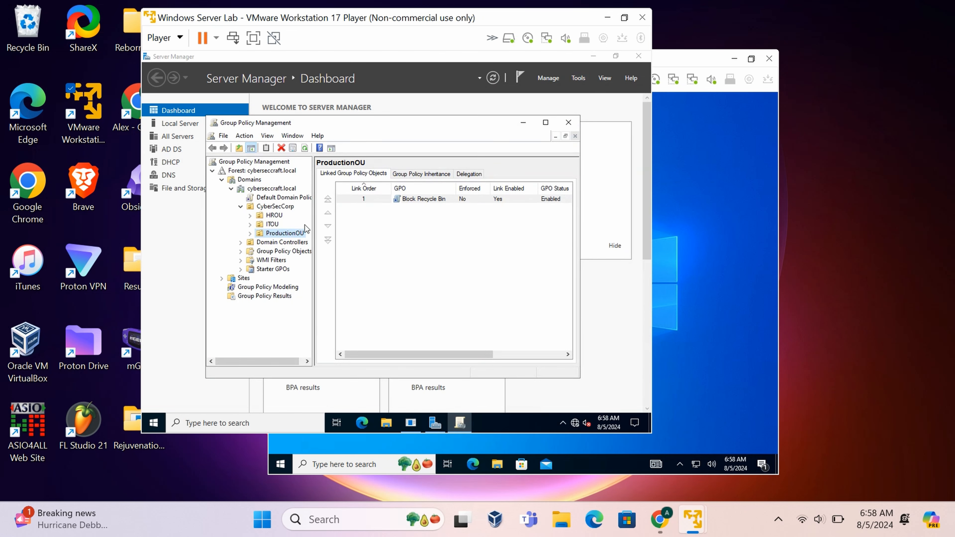
click(265, 224)
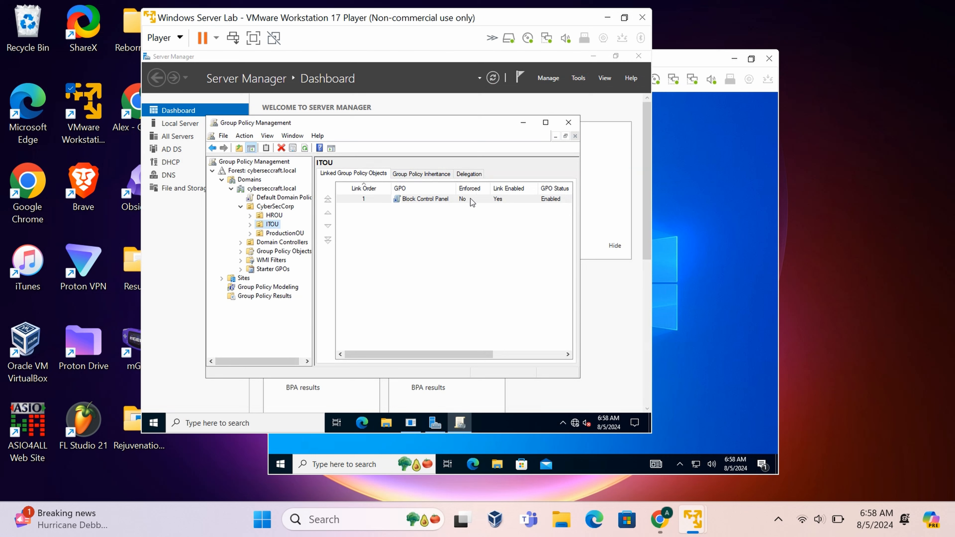
click(277, 216)
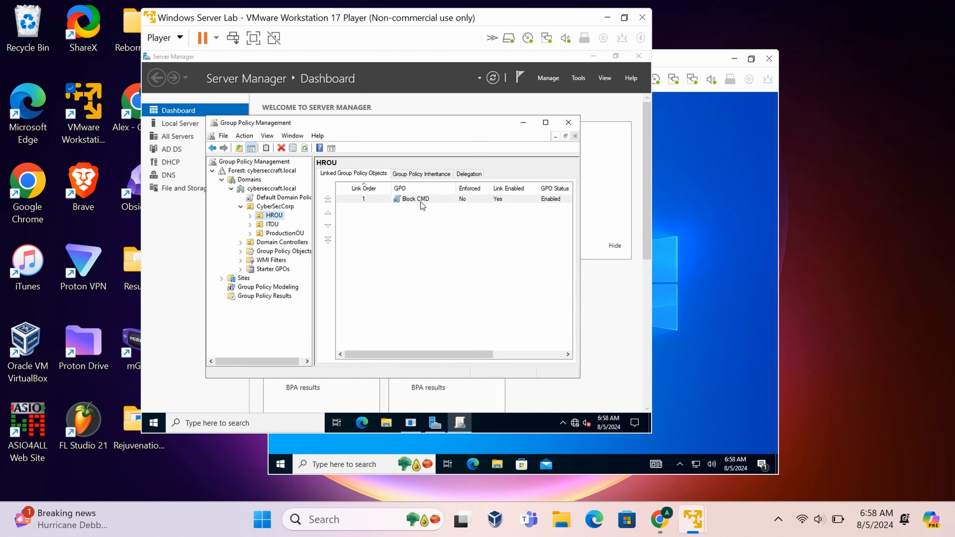
click(280, 234)
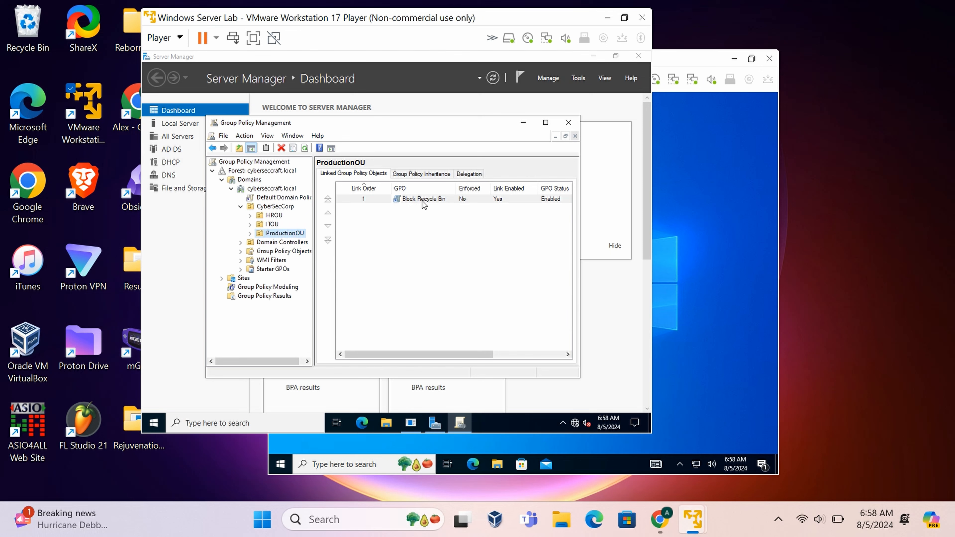
Open Active Directory Users and Computers and show the groups and user in ProductionOU.
click(579, 79)
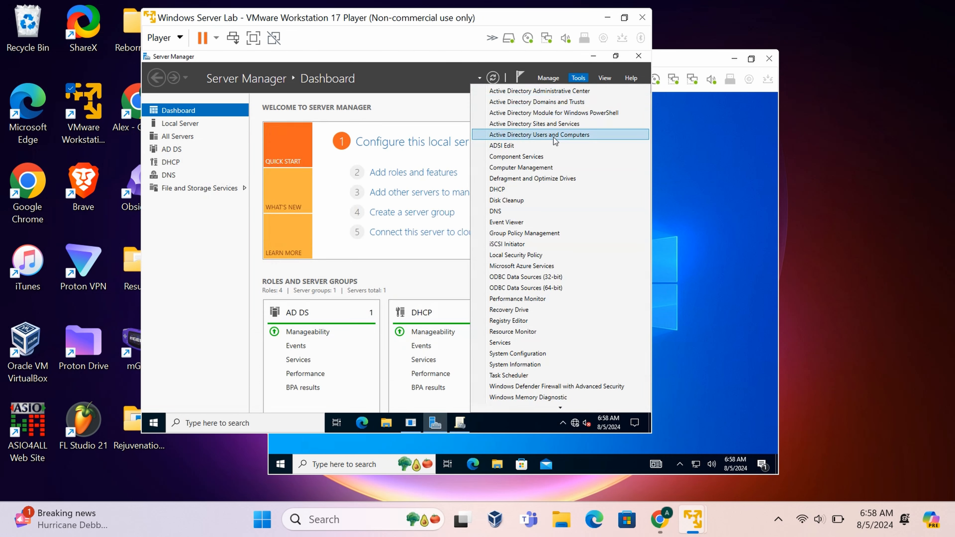
click(538, 135)
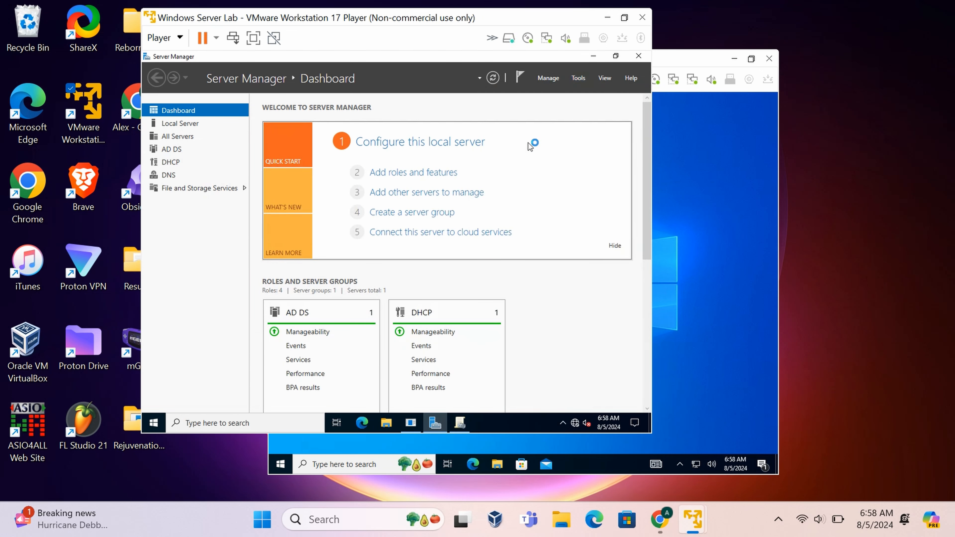
click(593, 56)
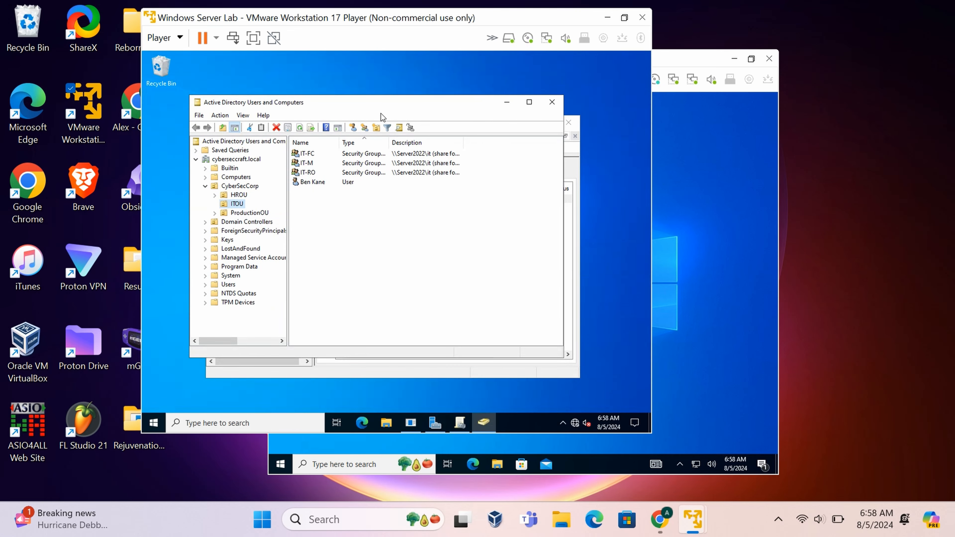
drag(380, 102, 338, 101)
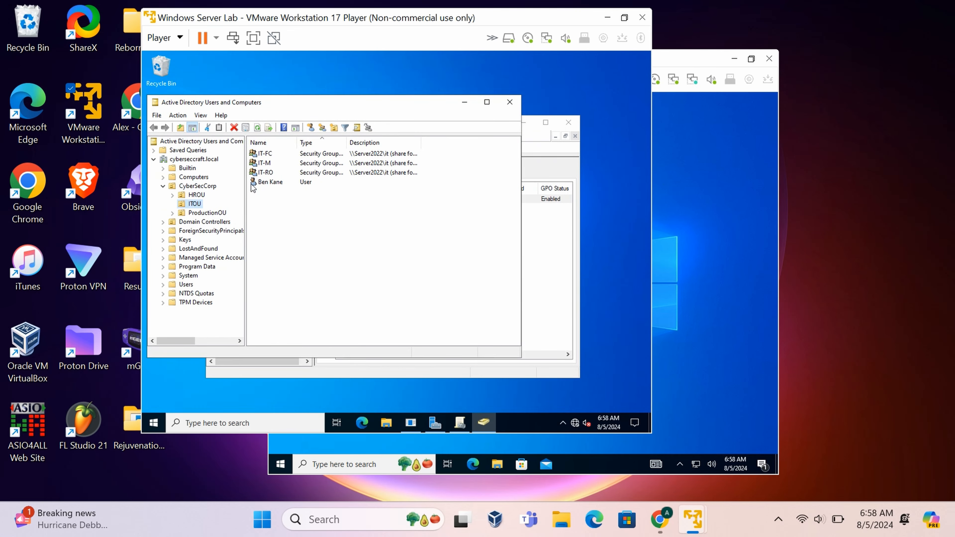
click(207, 213)
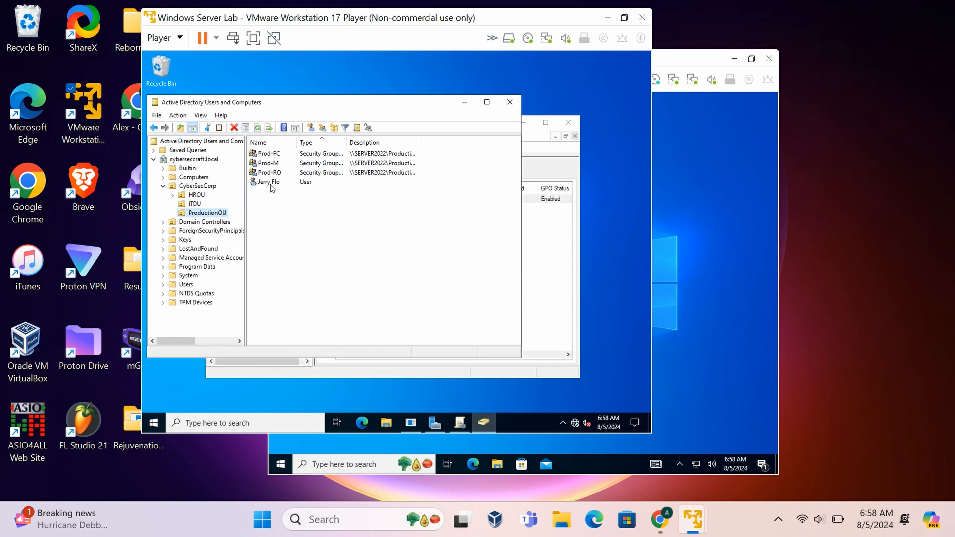
click(699, 196)
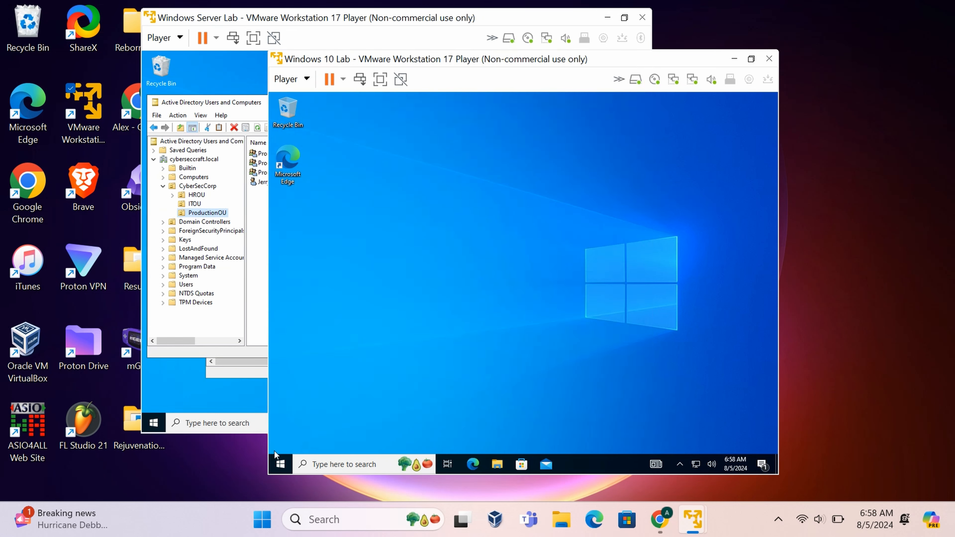
Confirm the Recycle Bin still opens, then close it.
click(280, 464)
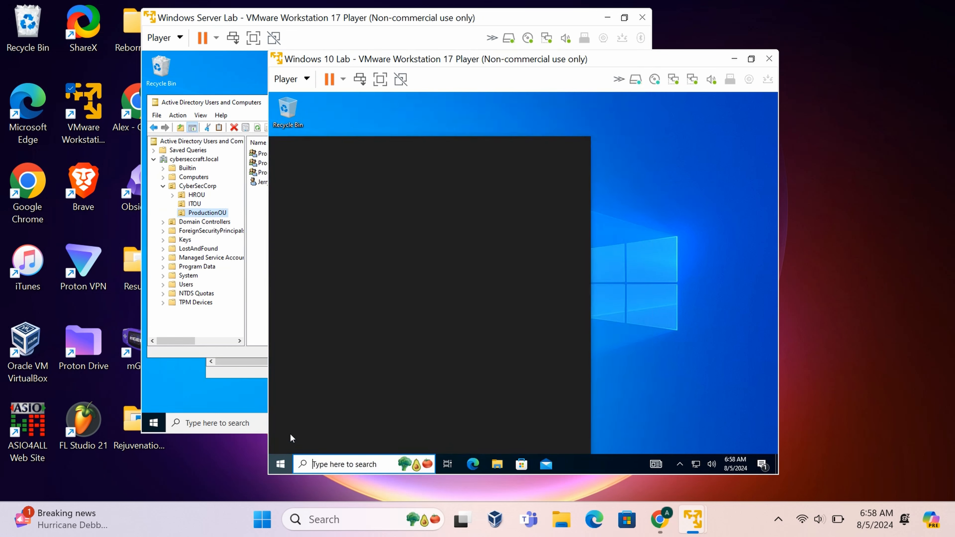
click(654, 264)
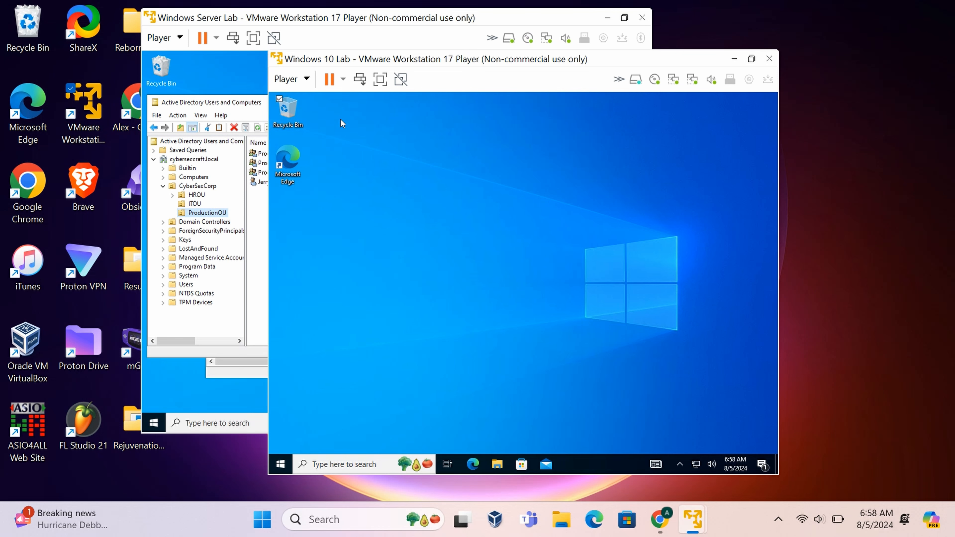
double_click(290, 113)
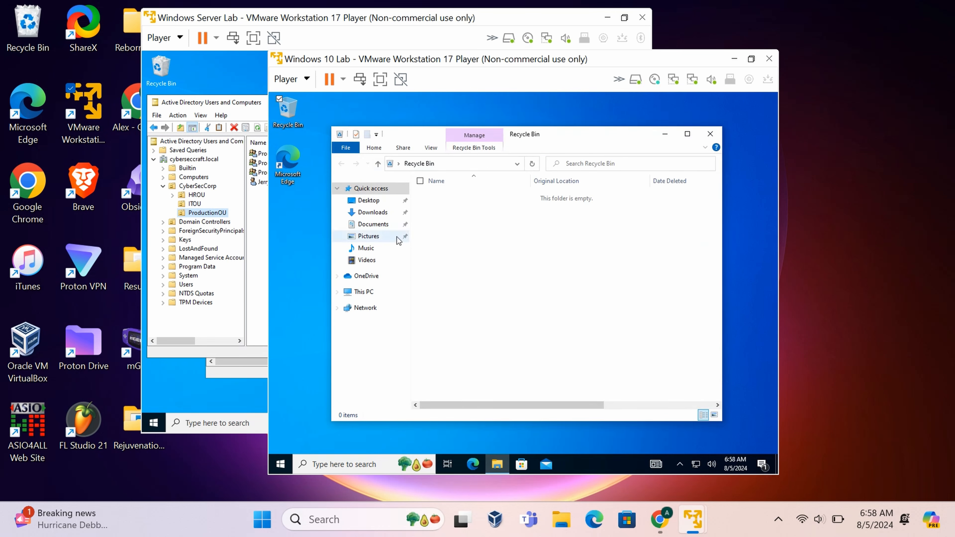
click(710, 134)
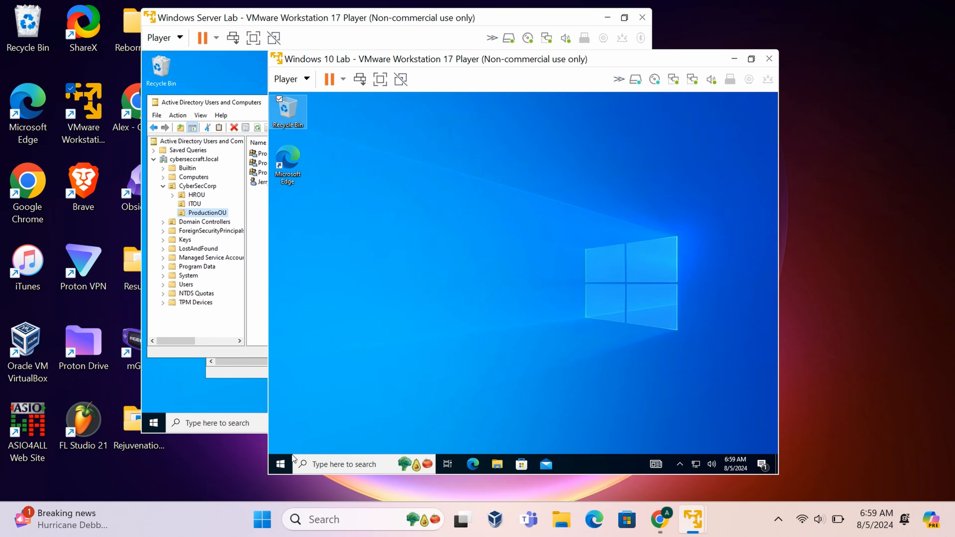
Sign out of the current IT user account from the Start menu.
click(285, 465)
mouse_move(285, 350)
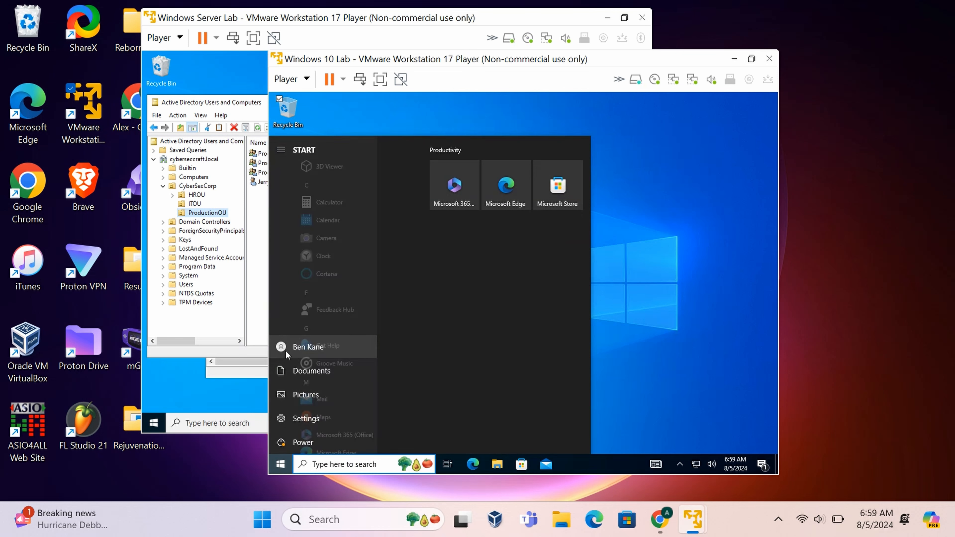
click(329, 352)
click(302, 317)
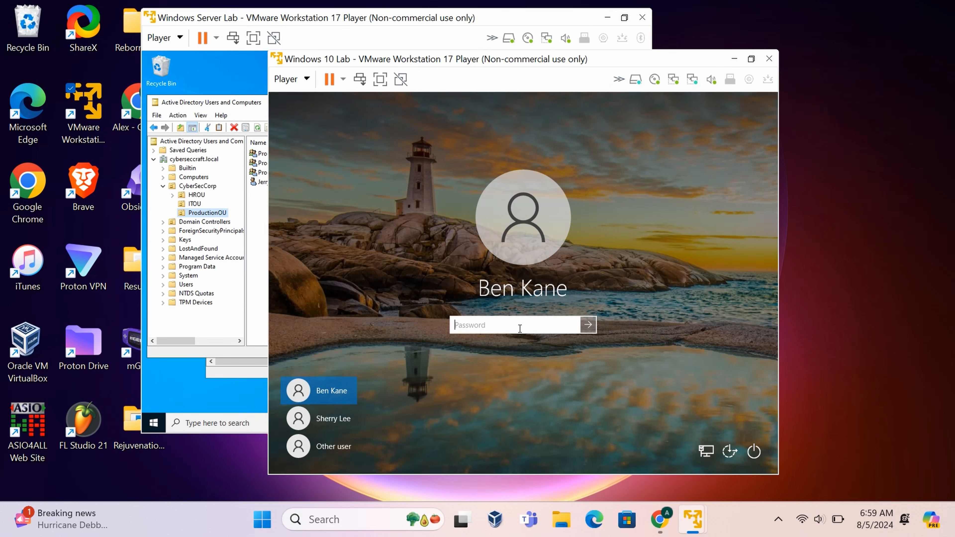
Sign in through Other user with the ProductionOU domain account's user name and password.
click(334, 447)
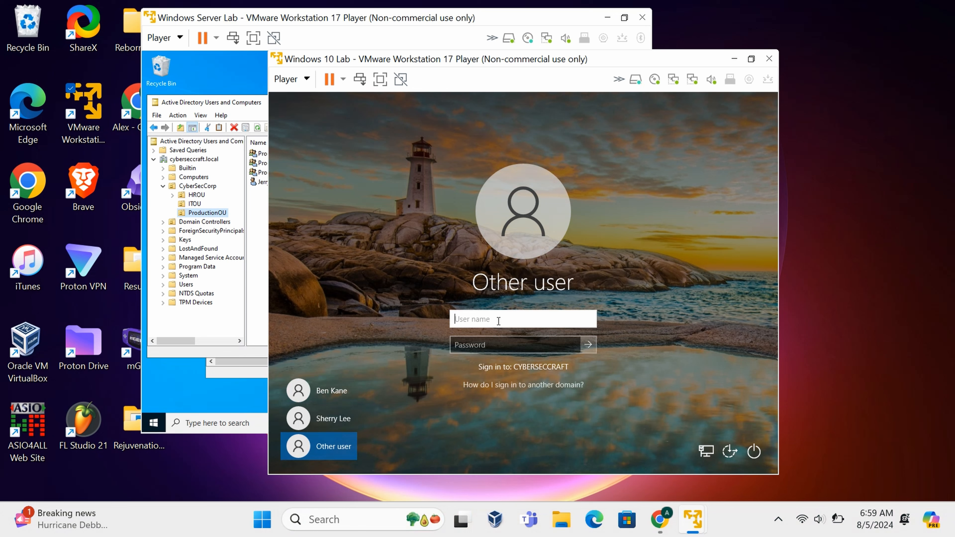
key(Tab)
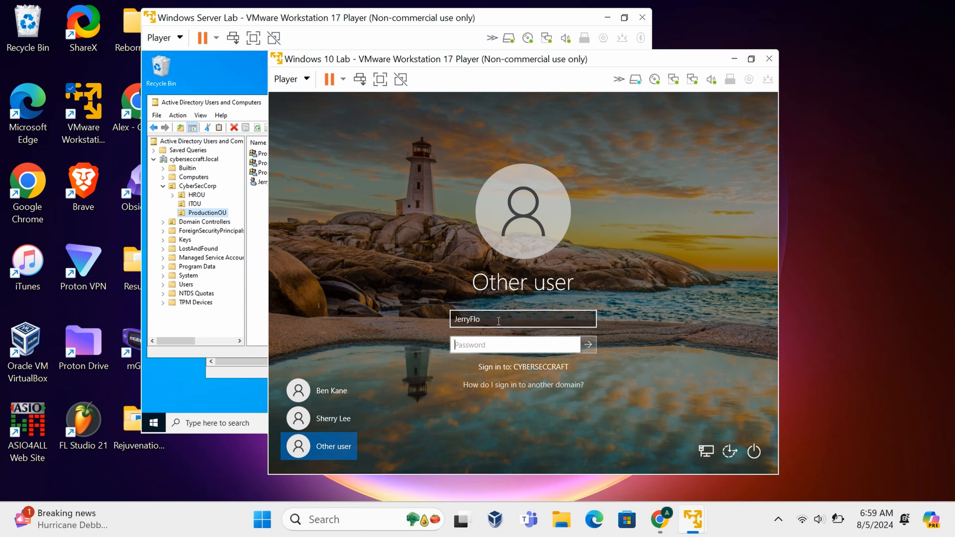
text(••••••••)
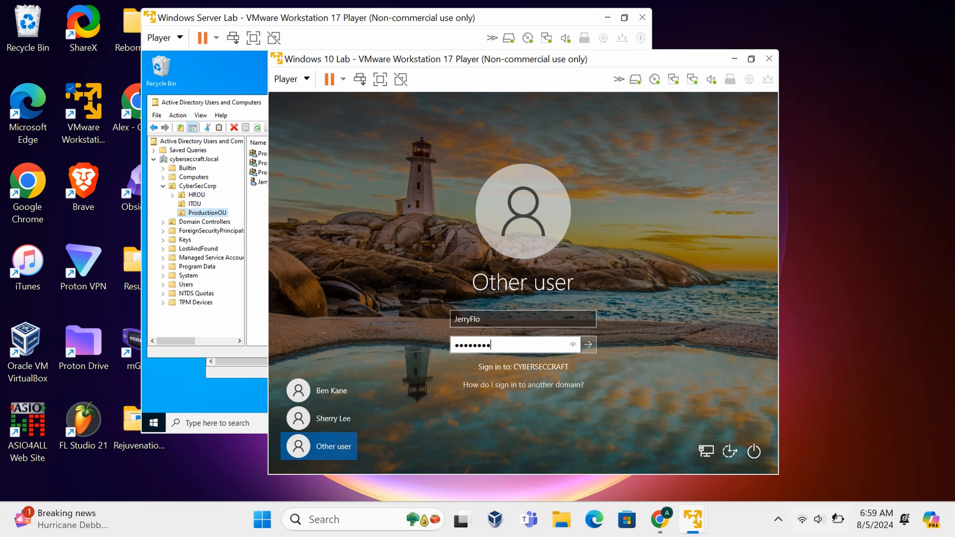
key(Return)
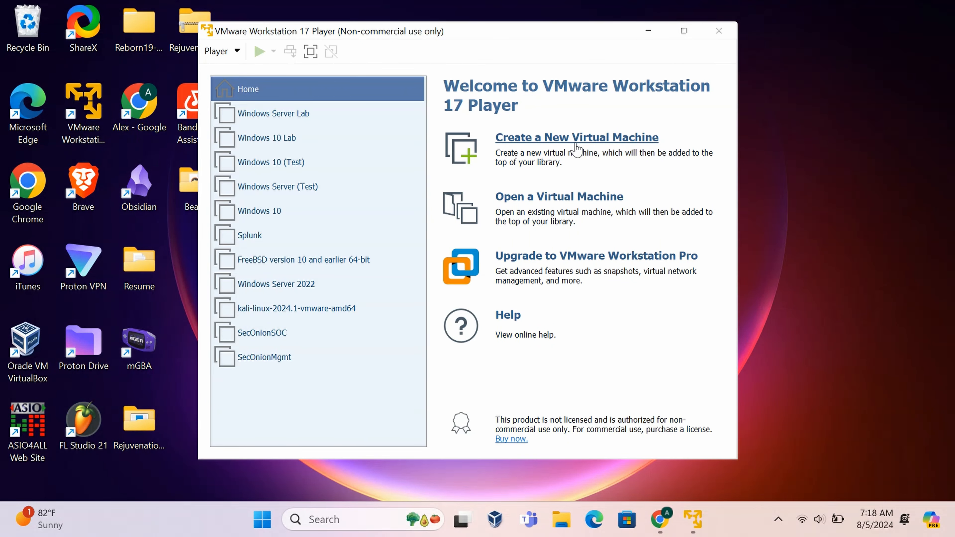
Install from the Windows 10 ISO and rename the new VM to 'Windows 10 RSAT'.
click(580, 140)
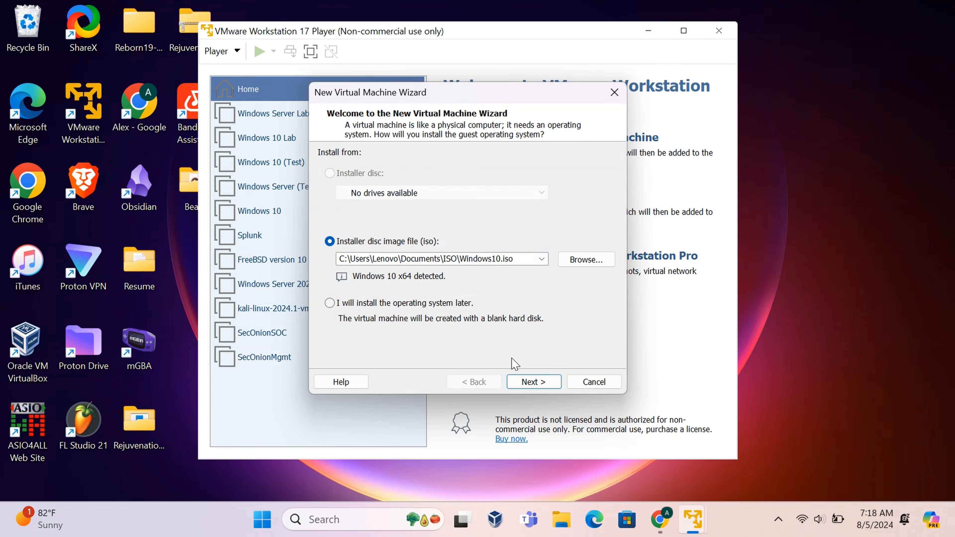
click(533, 382)
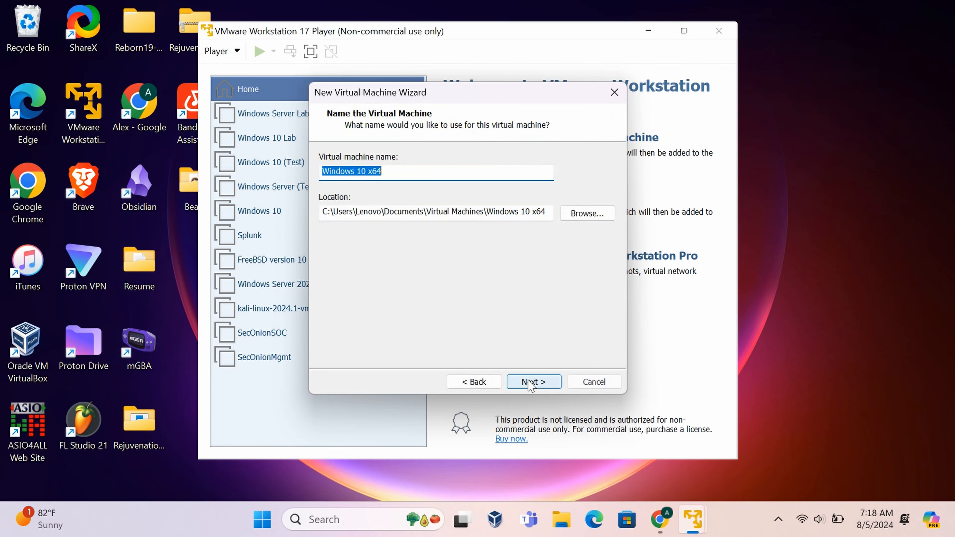
click(406, 171)
key(BackSpace)
key(BackSpace)
key(BackSpace)
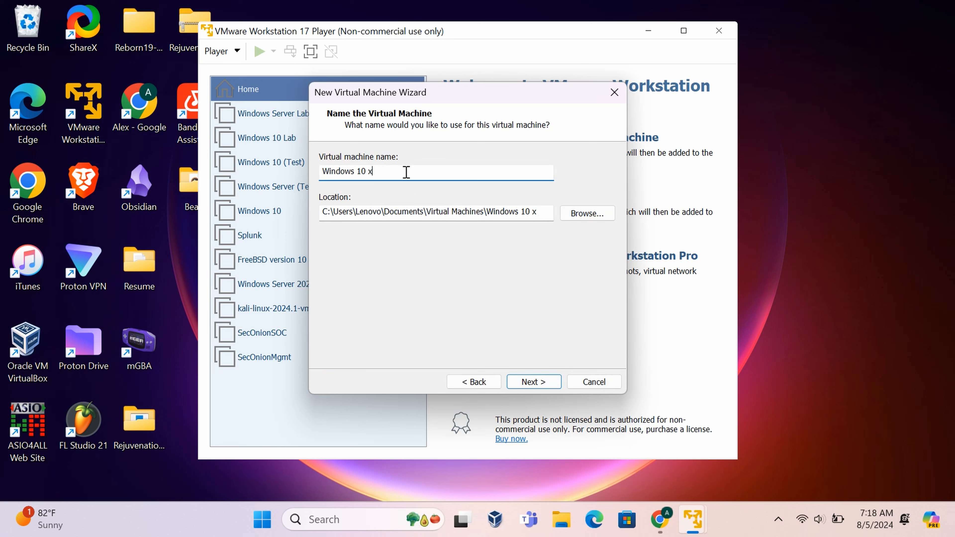
text(RSAT)
Keep the 60 GB split virtual disk and open hardware customisation.
click(530, 383)
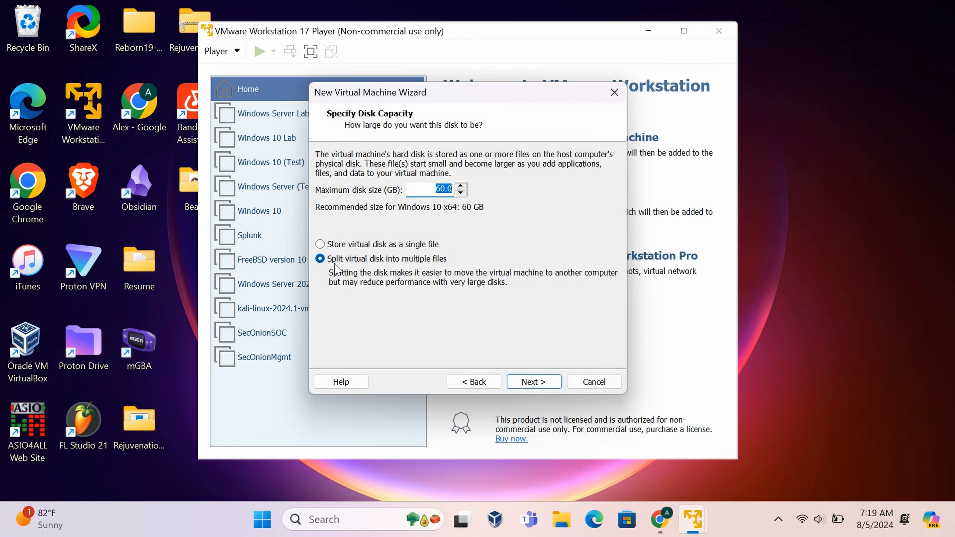
click(547, 382)
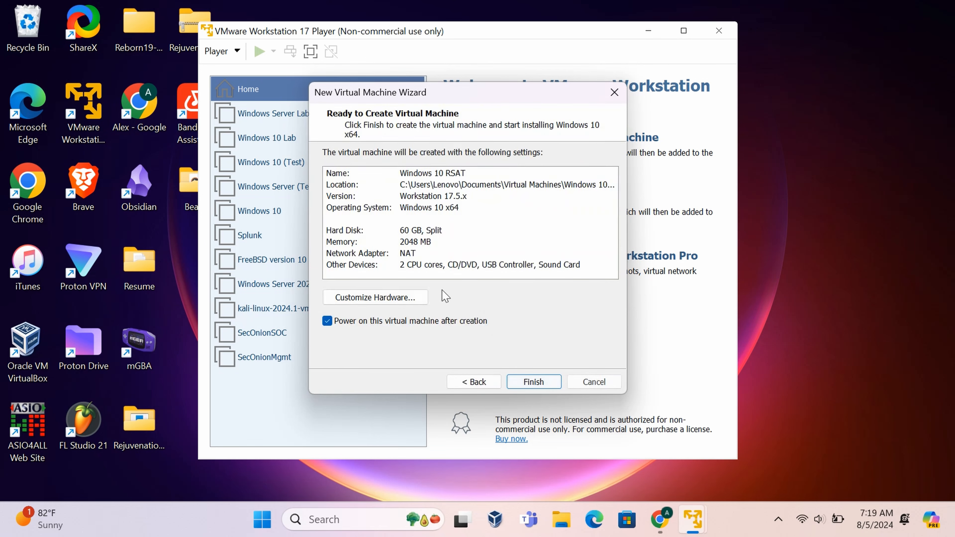
click(378, 303)
Connect the first network adapter to the custom network VMnet11.
click(311, 94)
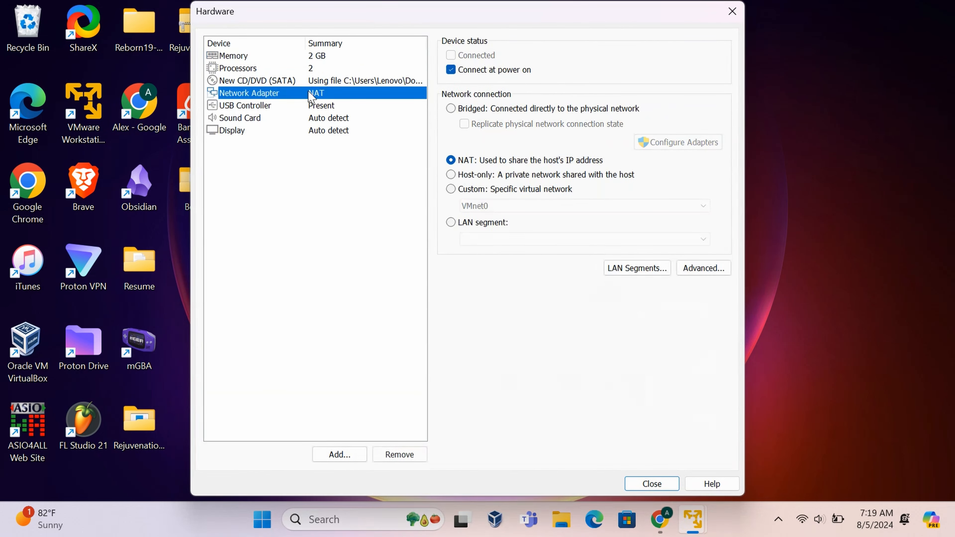
click(454, 191)
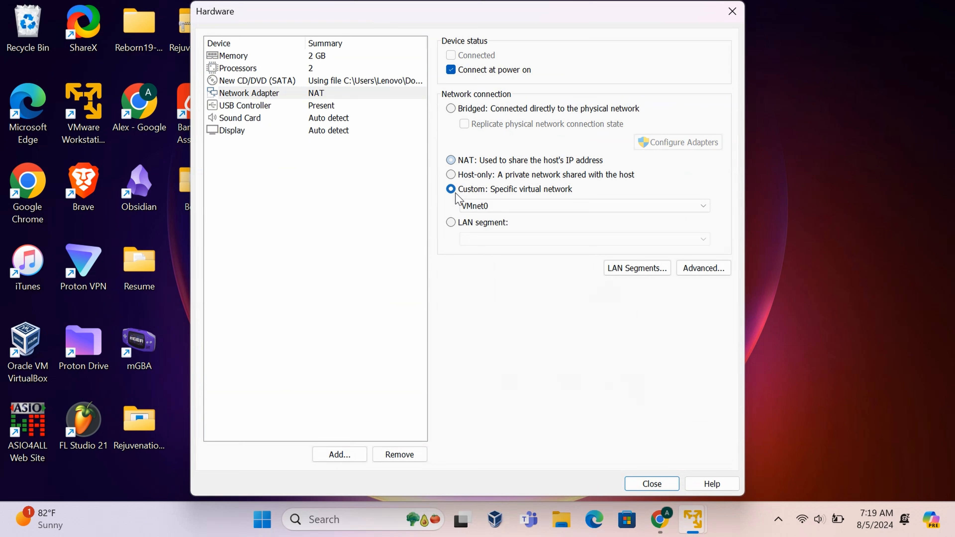
click(482, 208)
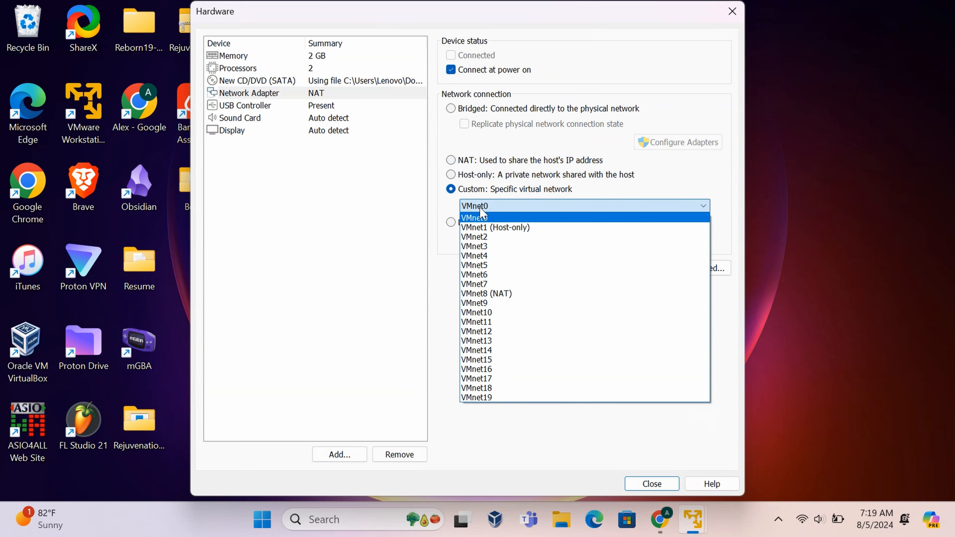
click(489, 322)
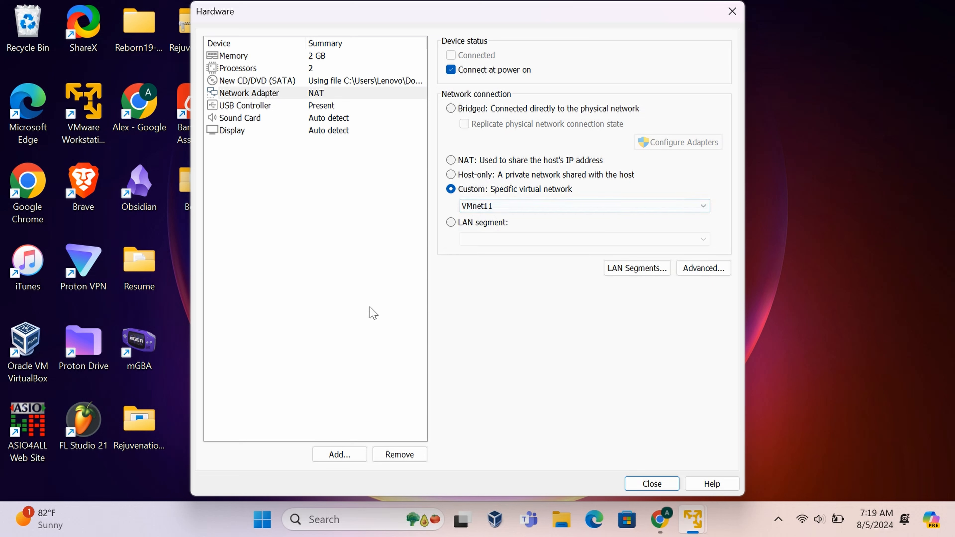
Add a second NAT network adapter, then finish creating and power on the VM.
click(344, 454)
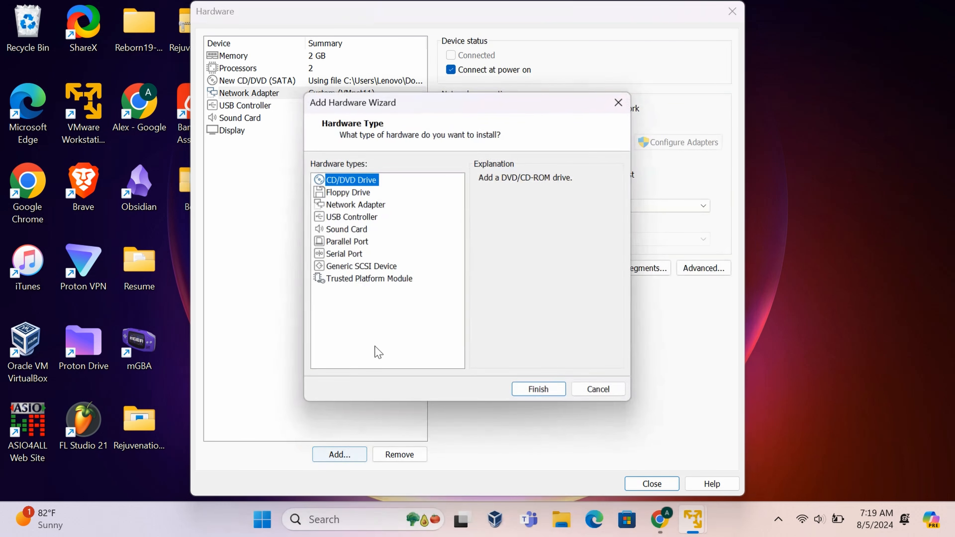
click(363, 208)
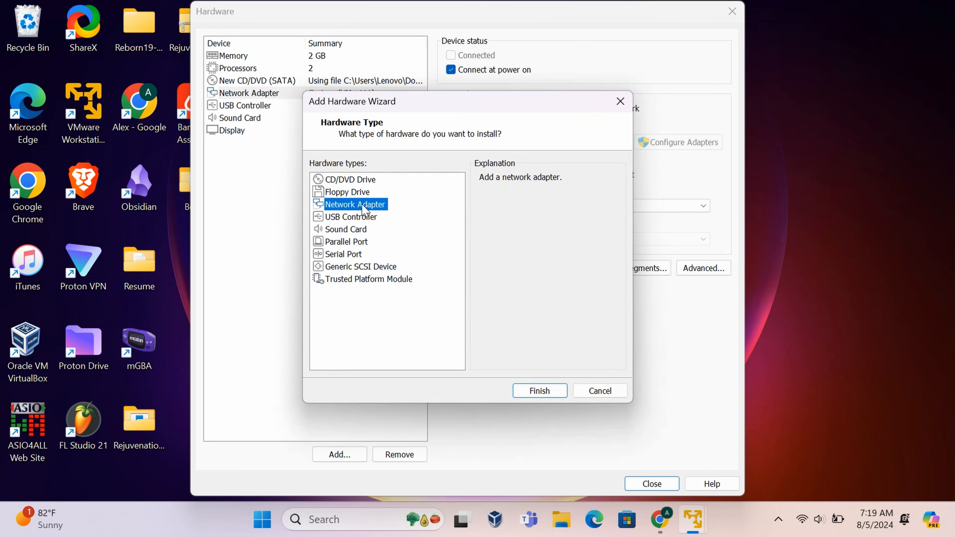
click(541, 392)
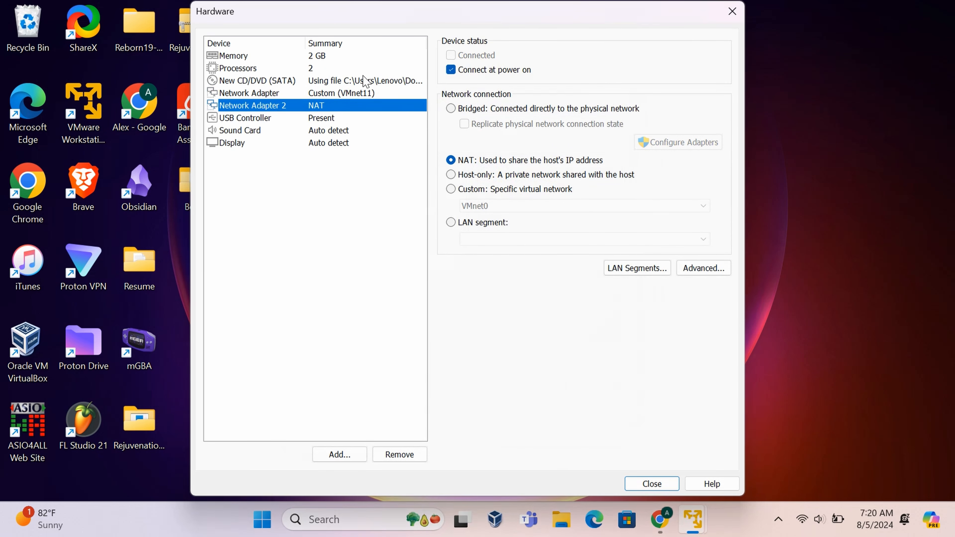
click(641, 486)
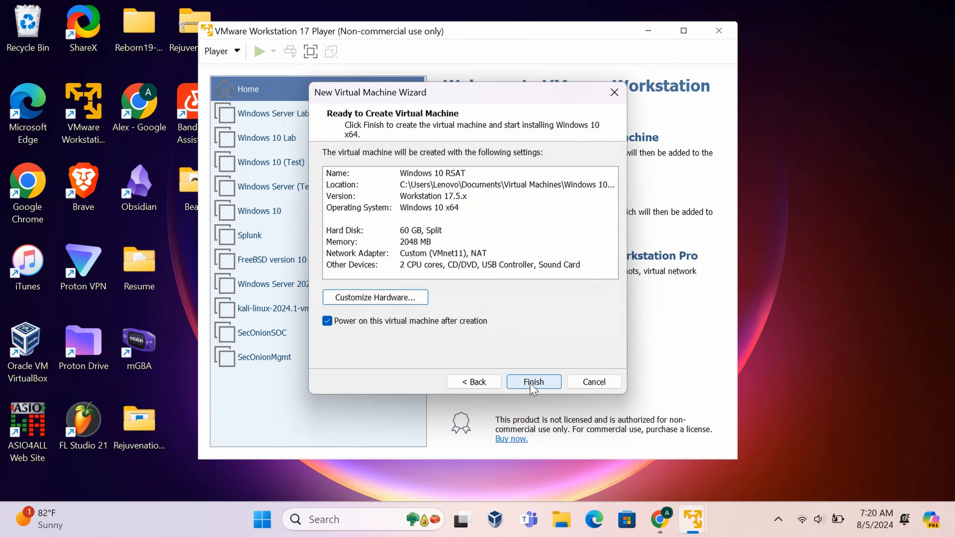
click(533, 382)
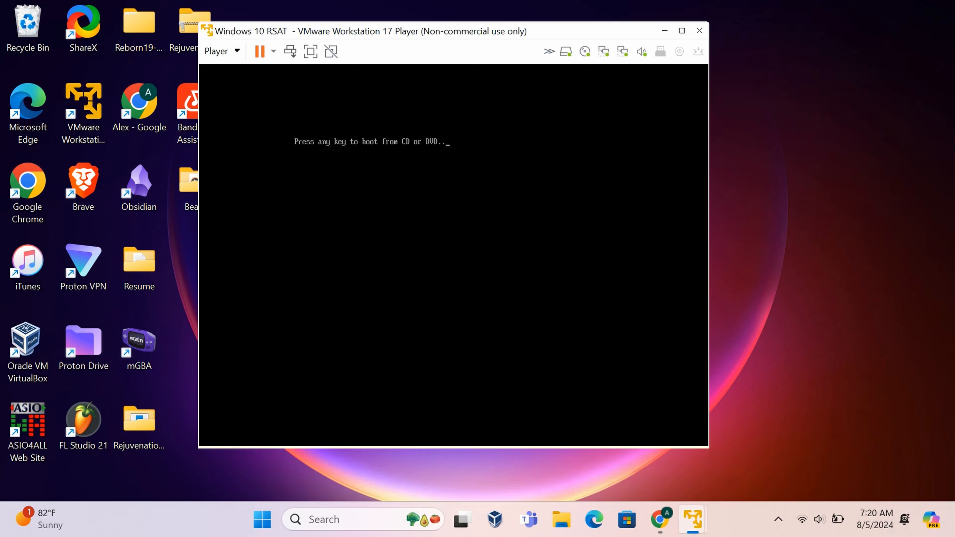
Boot from the Windows disc, keep default language and keyboard, and maximize the player window.
key(Return)
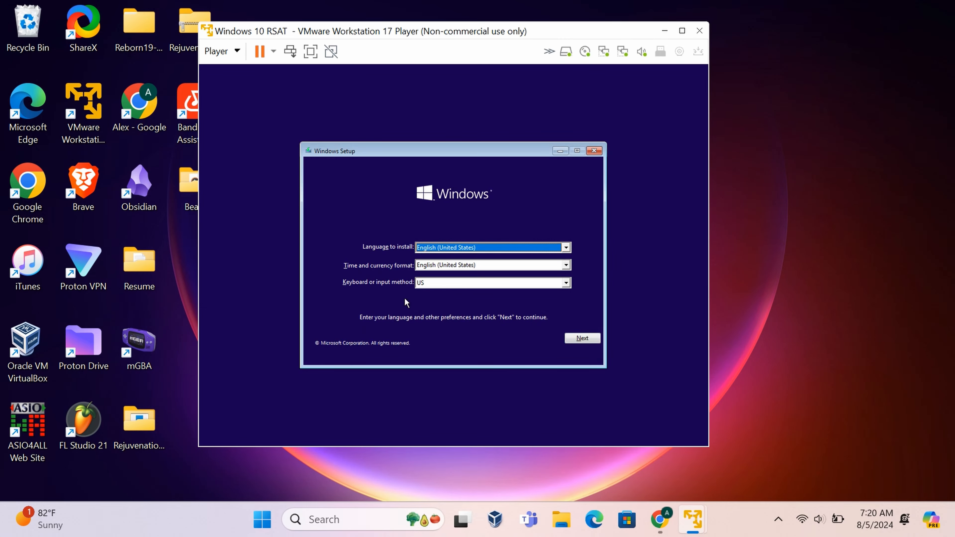
click(582, 339)
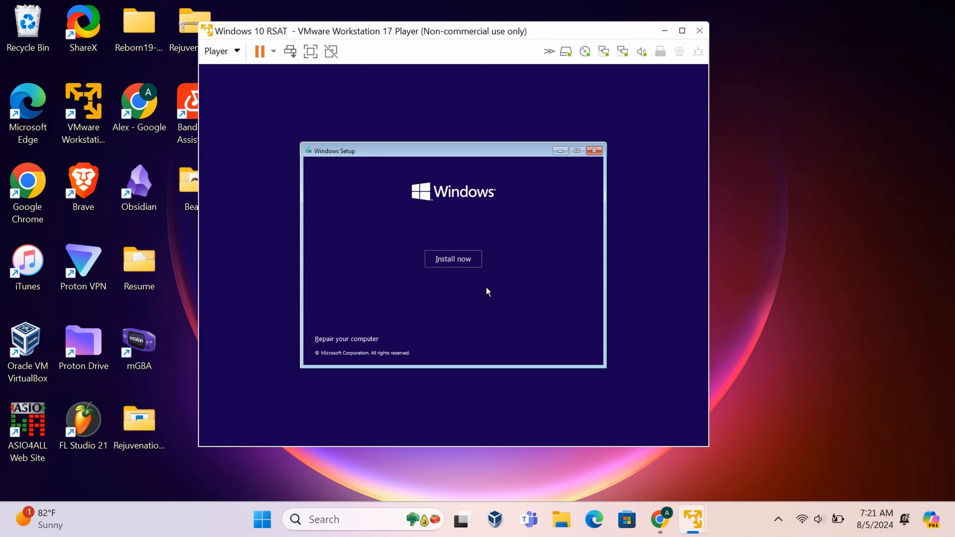
click(682, 31)
Start Install now without a product key and choose the Windows 10 Pro edition.
click(472, 276)
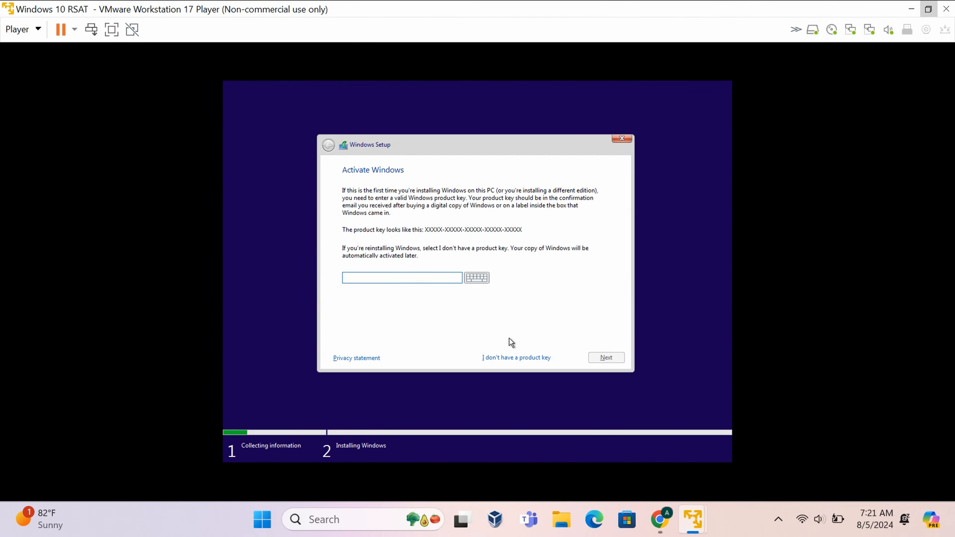
click(516, 359)
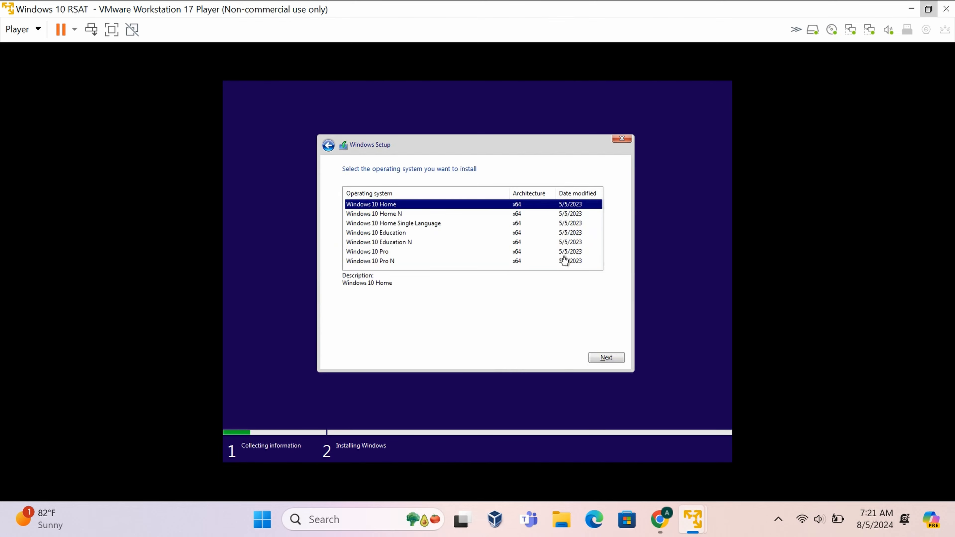
click(392, 251)
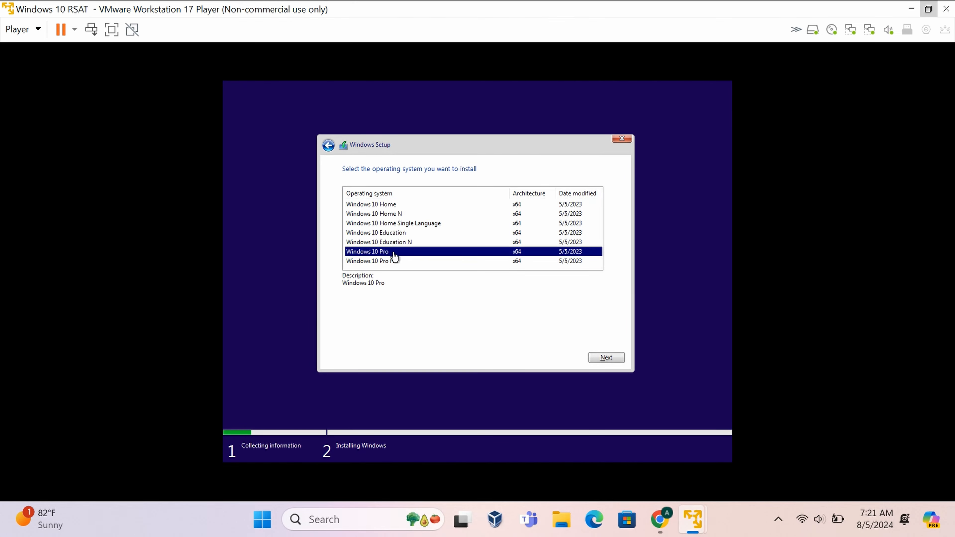
click(600, 359)
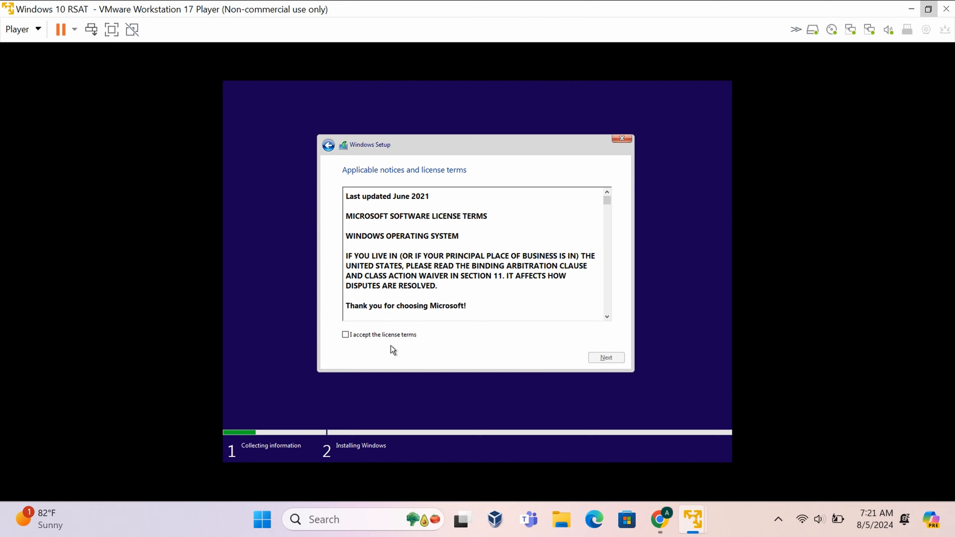
Accept the license terms and choose the Custom Windows-only installation.
click(355, 335)
scroll(542, 253, down, 15)
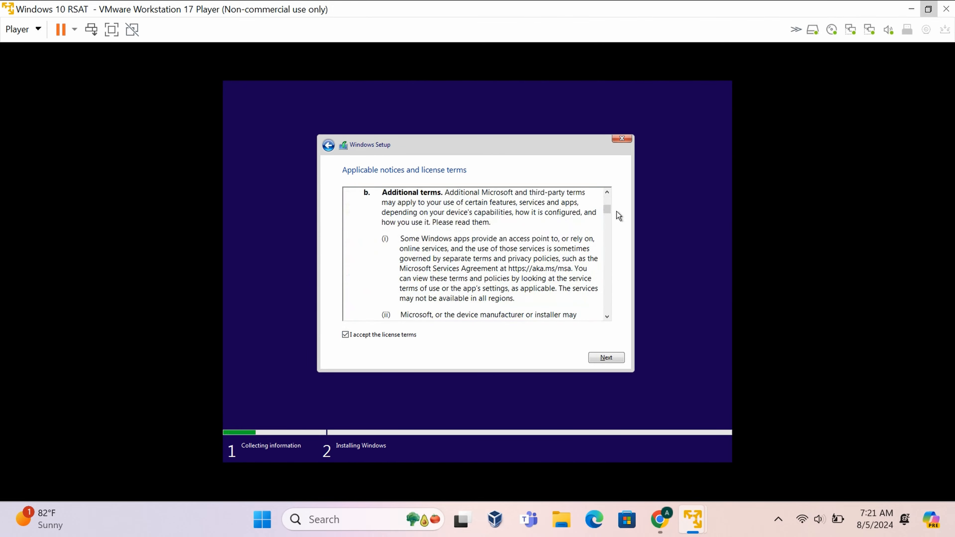
drag(608, 210, 610, 341)
click(613, 359)
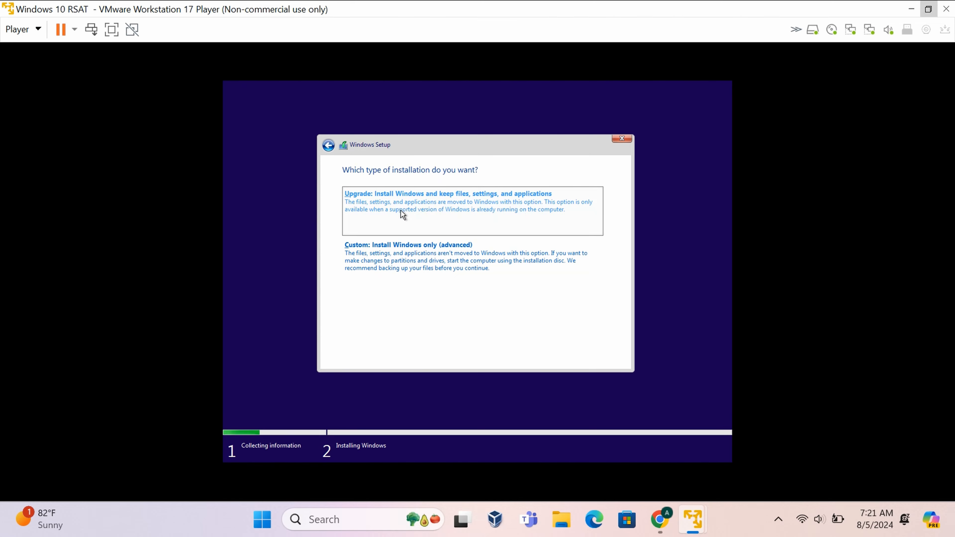
click(390, 256)
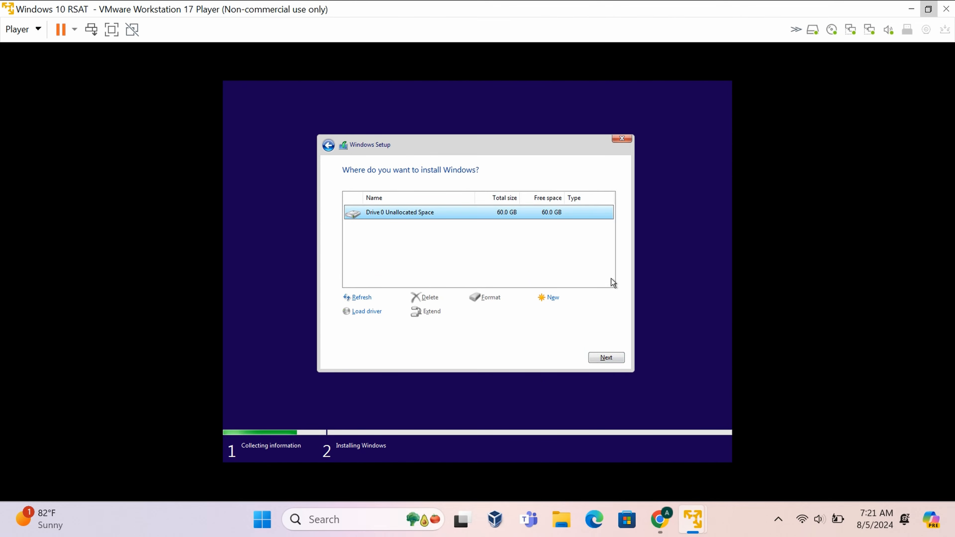
Install onto unallocated Drive 0, then confirm United States region and US keyboard only.
click(613, 359)
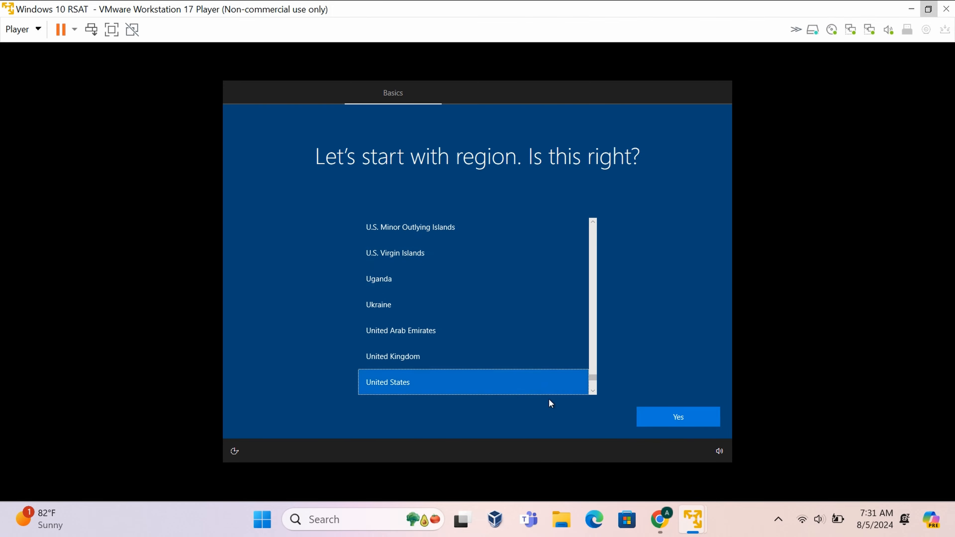
click(679, 418)
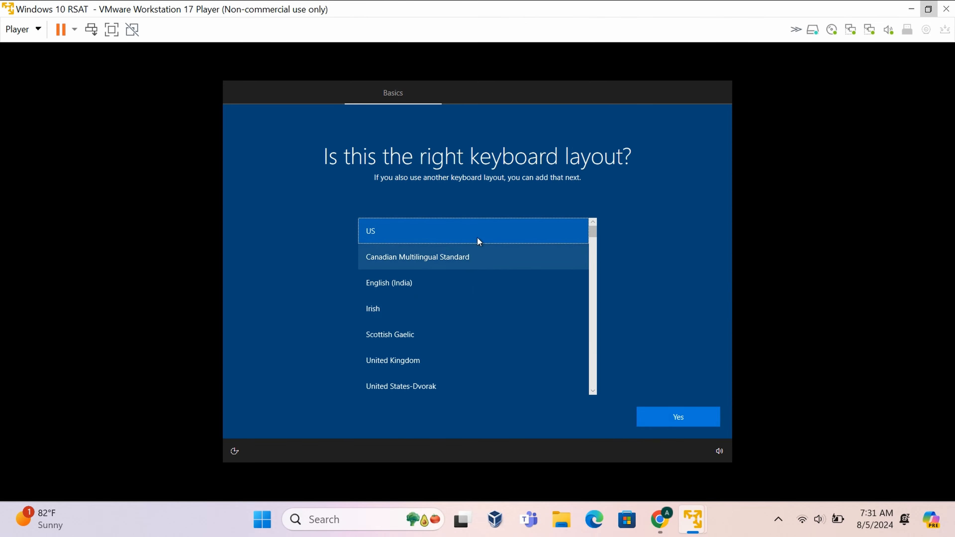
click(674, 418)
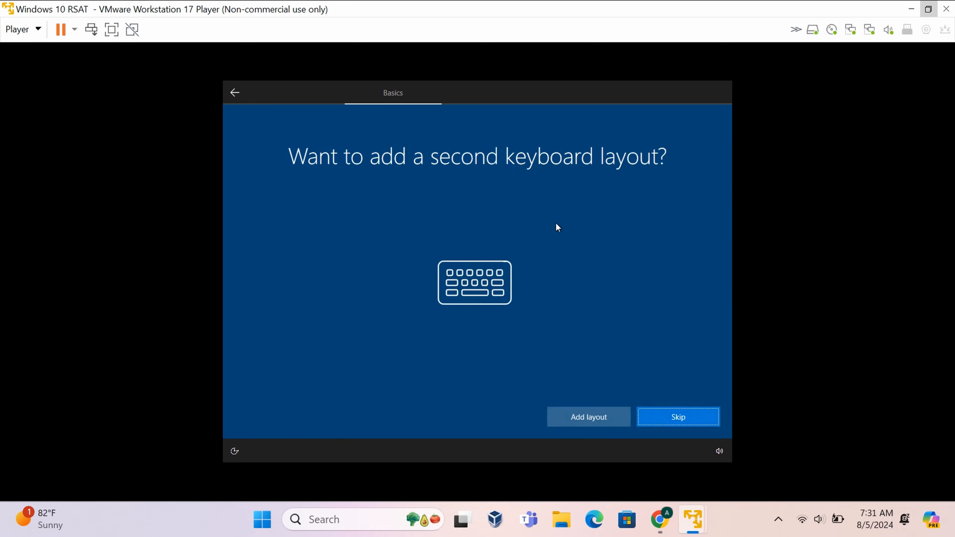
click(678, 417)
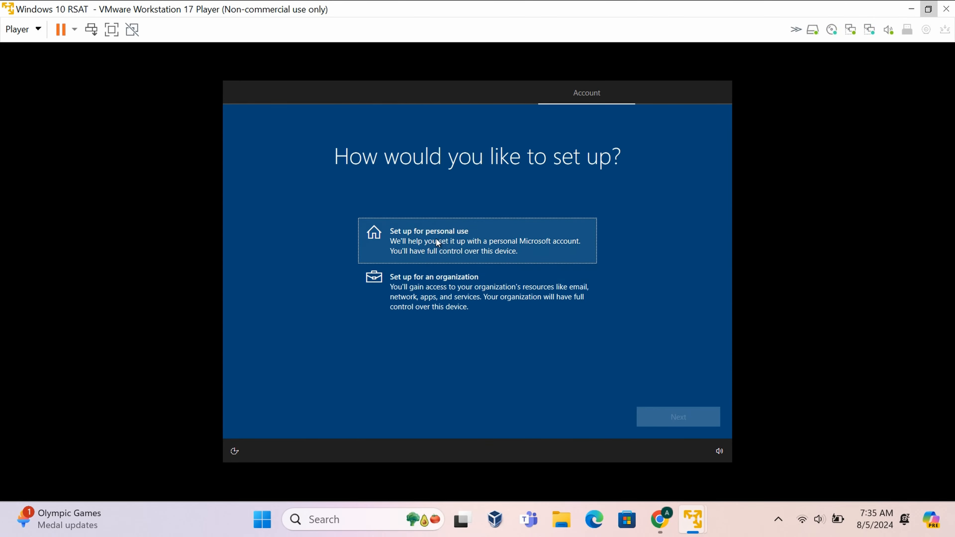
Set up for personal use with an offline account and limited experience.
click(437, 241)
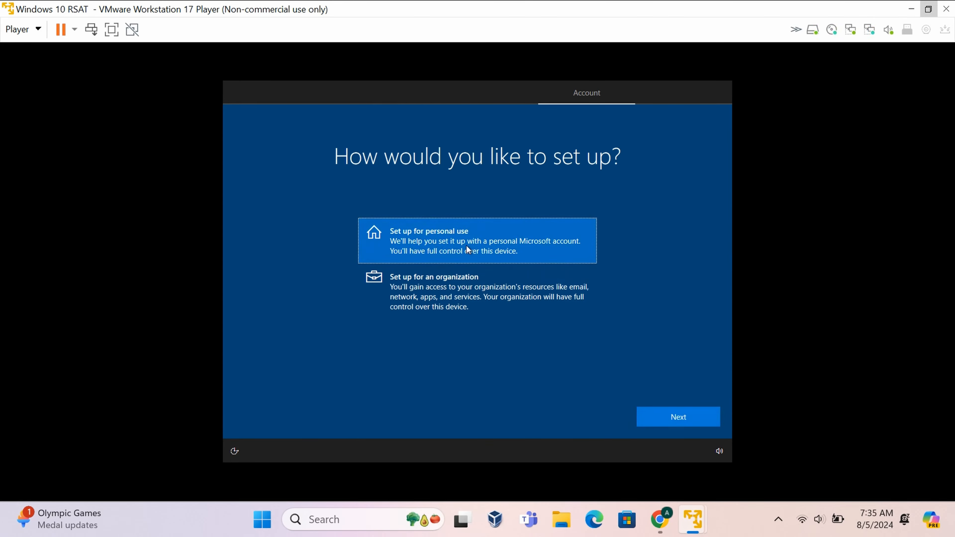
click(663, 414)
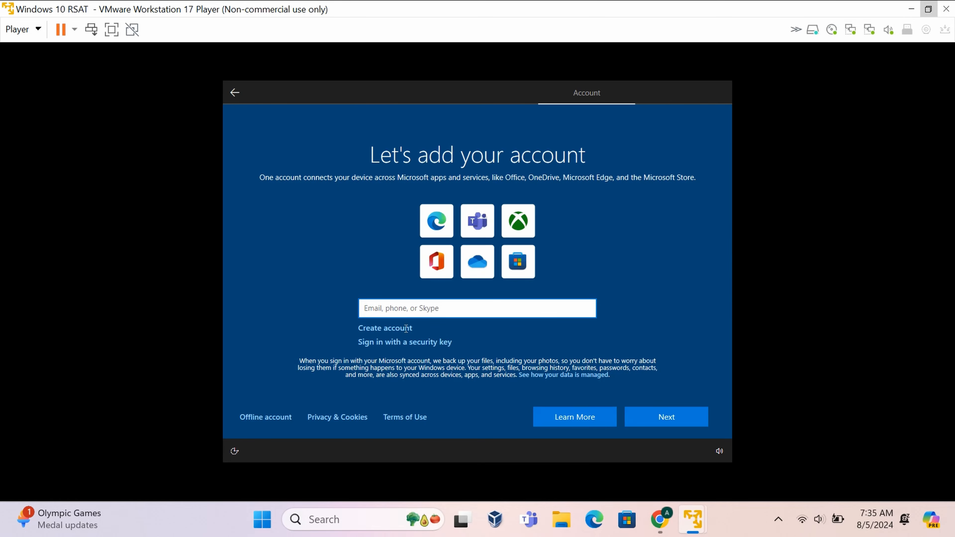
click(277, 418)
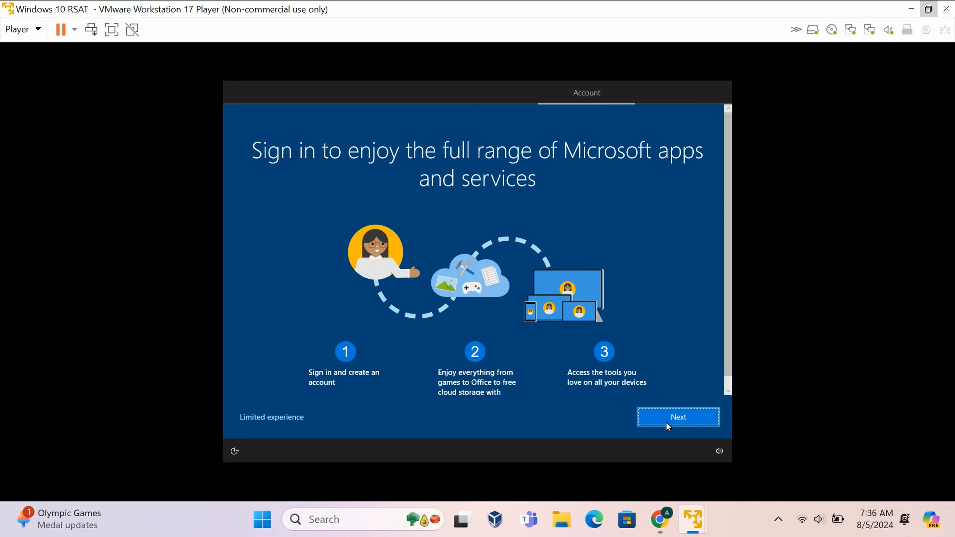
click(260, 417)
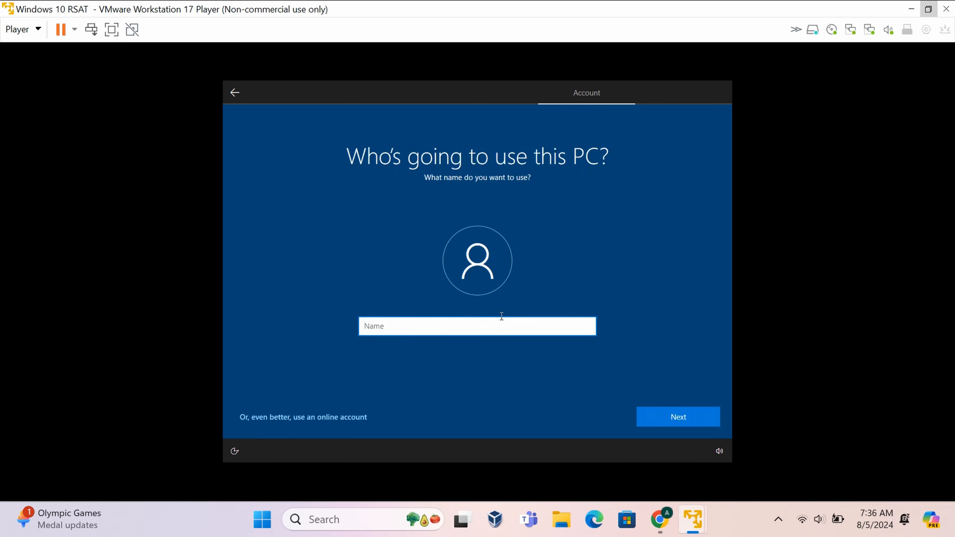
Create the local user 'Admin' and set and confirm its password.
click(500, 311)
click(505, 322)
text(Admin)
click(672, 416)
text(••••••)
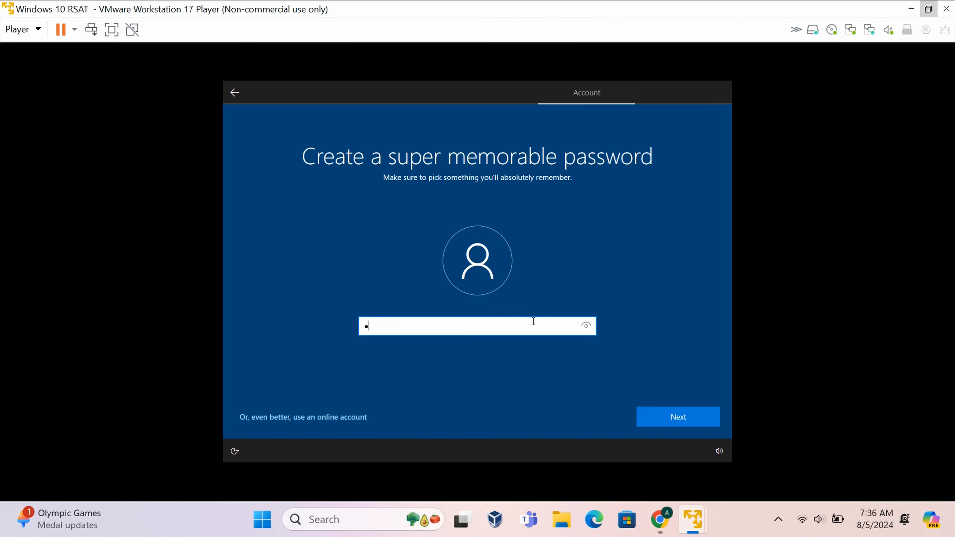
text(••)
key(Return)
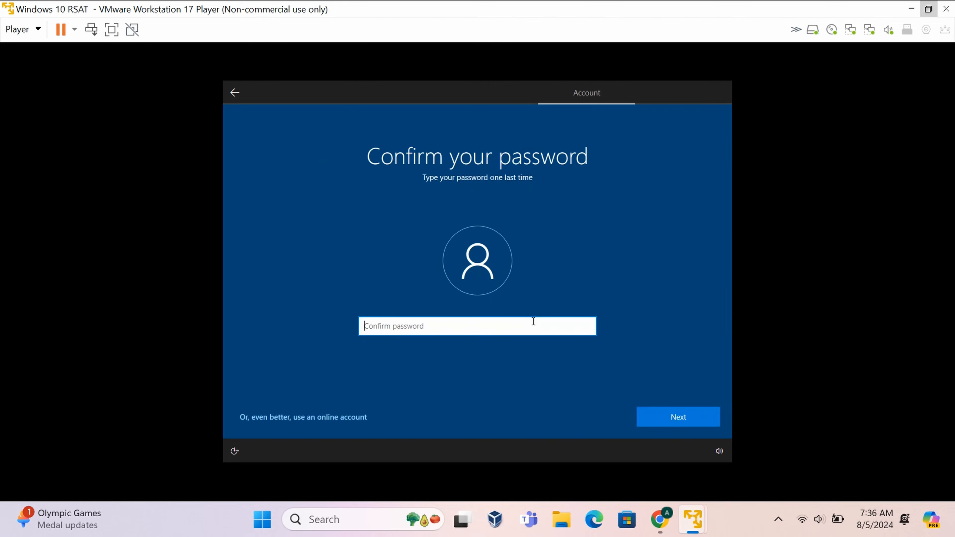
text(••••••••)
key(Return)
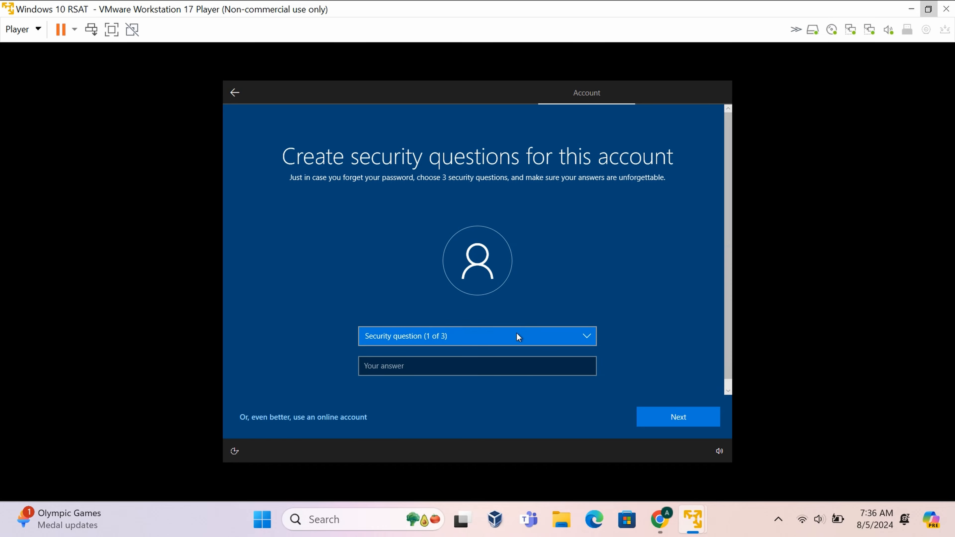
Answer the first security question and 'where parents met' with 'a'.
click(515, 335)
text(a)
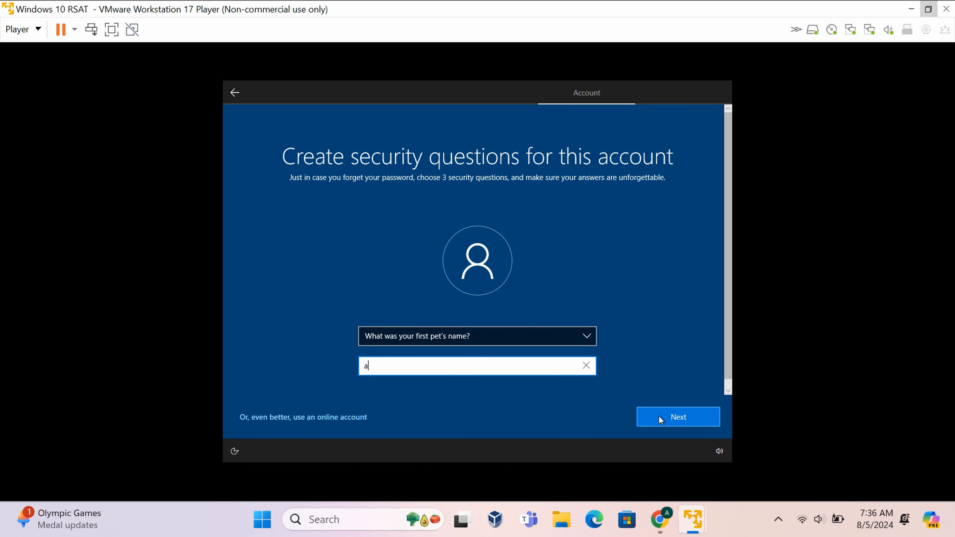
click(659, 417)
click(497, 340)
click(479, 364)
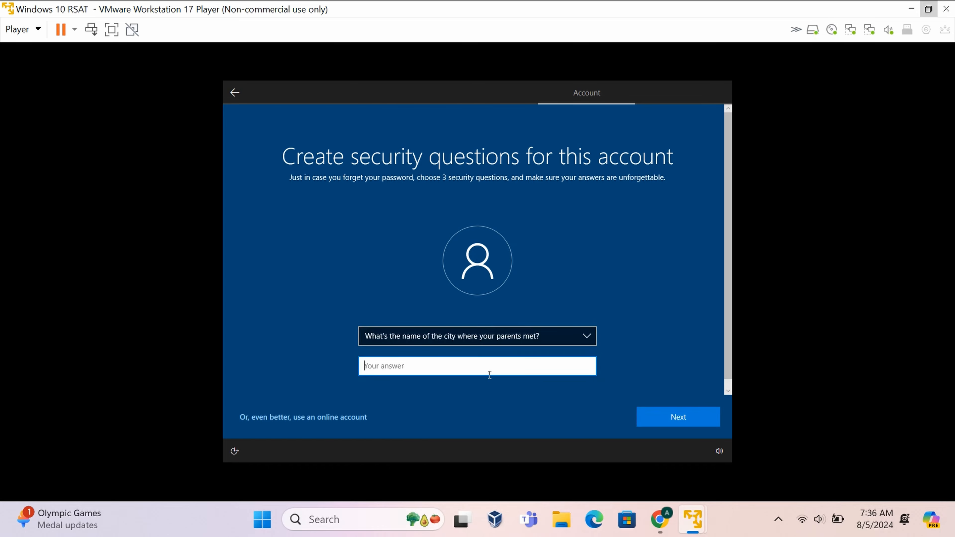
click(488, 371)
text(a)
click(678, 417)
Pick 'first school attended' as the third security question and answer 'a'.
click(532, 339)
click(509, 377)
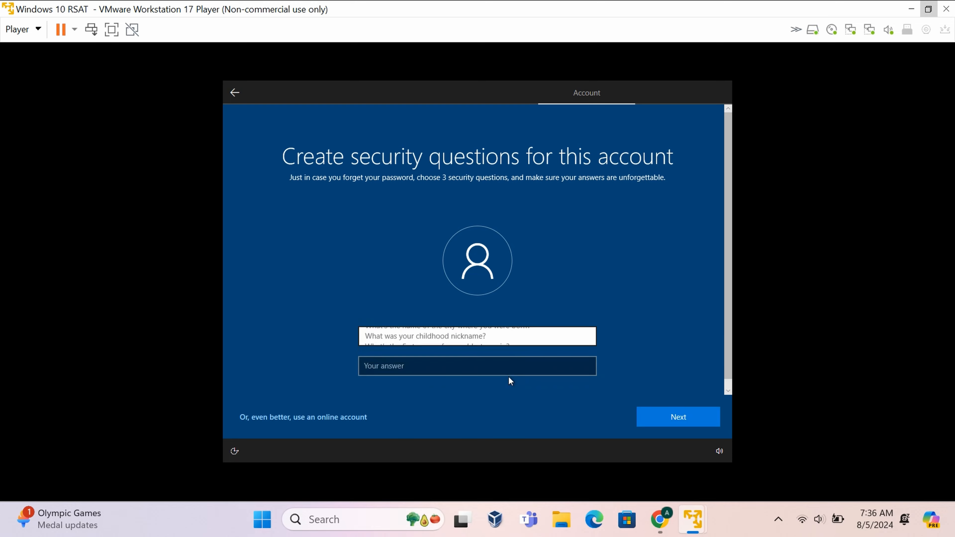
click(525, 364)
text(a)
click(688, 418)
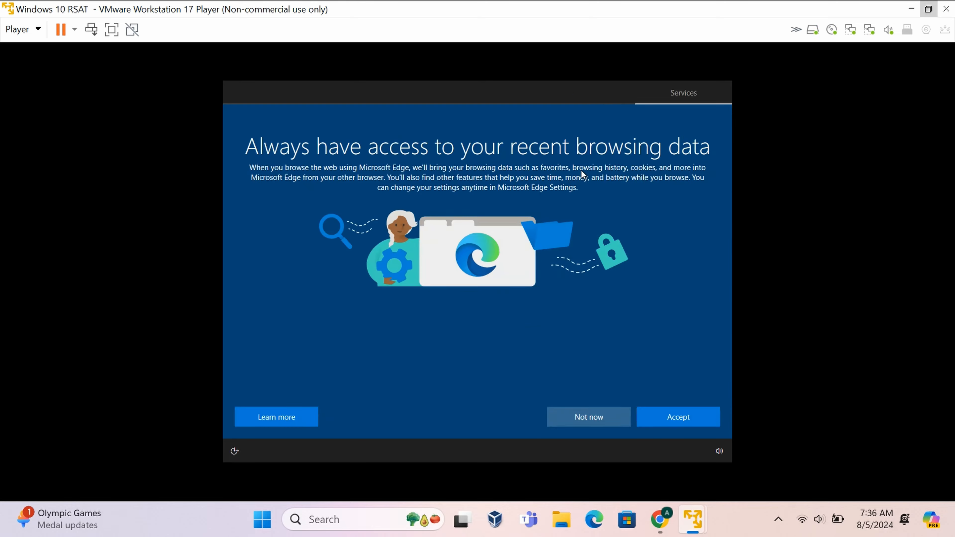
Decline Edge data sharing; turn off Find my device and Location; diagnostics required-only.
click(577, 418)
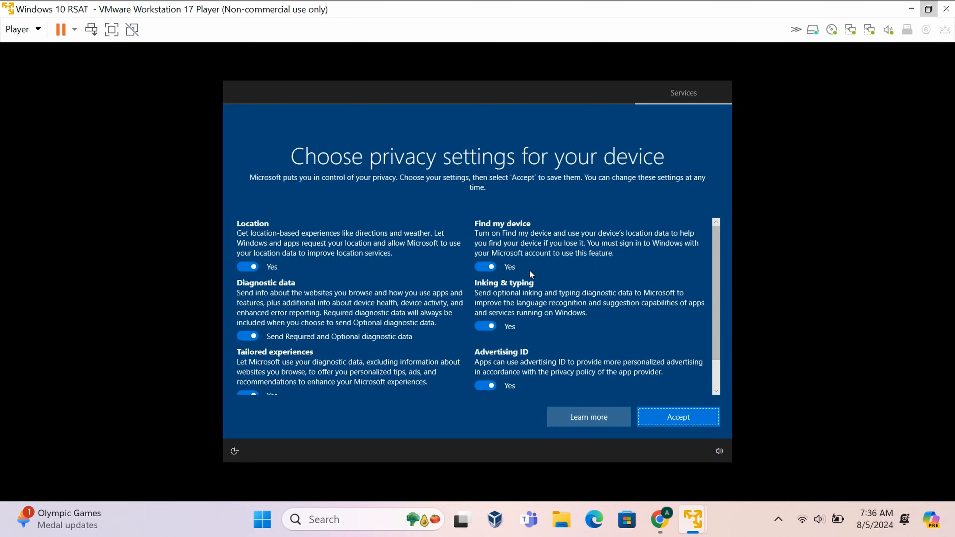
click(497, 267)
click(252, 266)
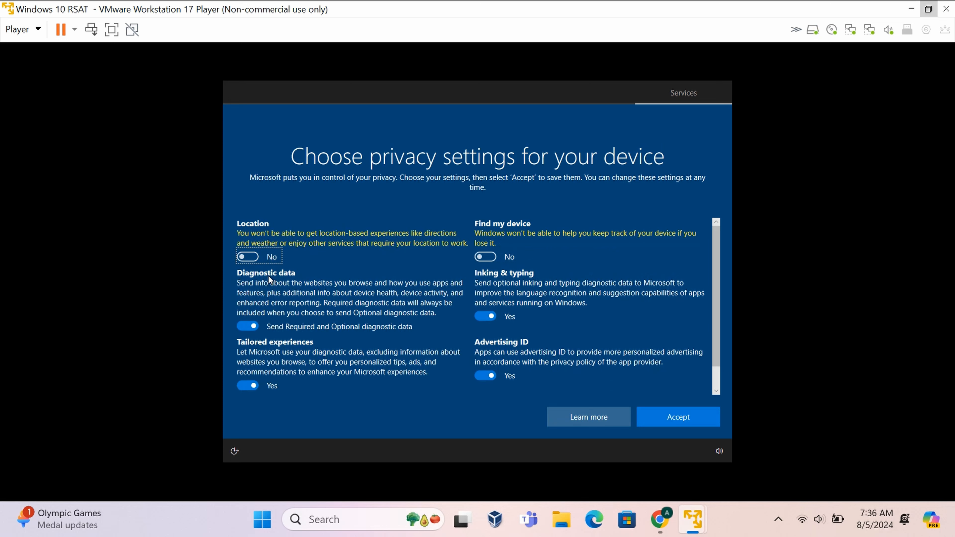
click(248, 325)
Turn off advertising ID and tailored experiences, accept, and skip experience customization.
scroll(265, 359, down, 1)
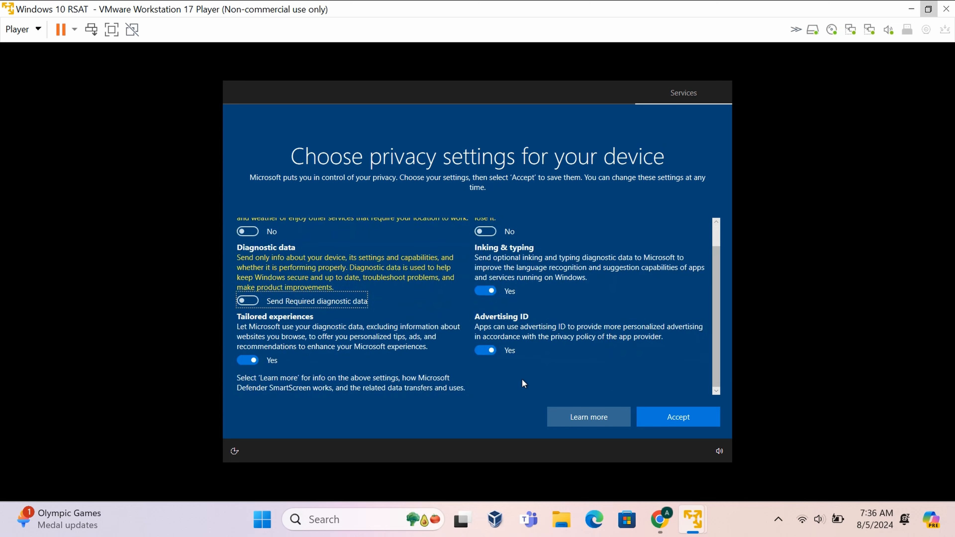
click(485, 350)
click(247, 360)
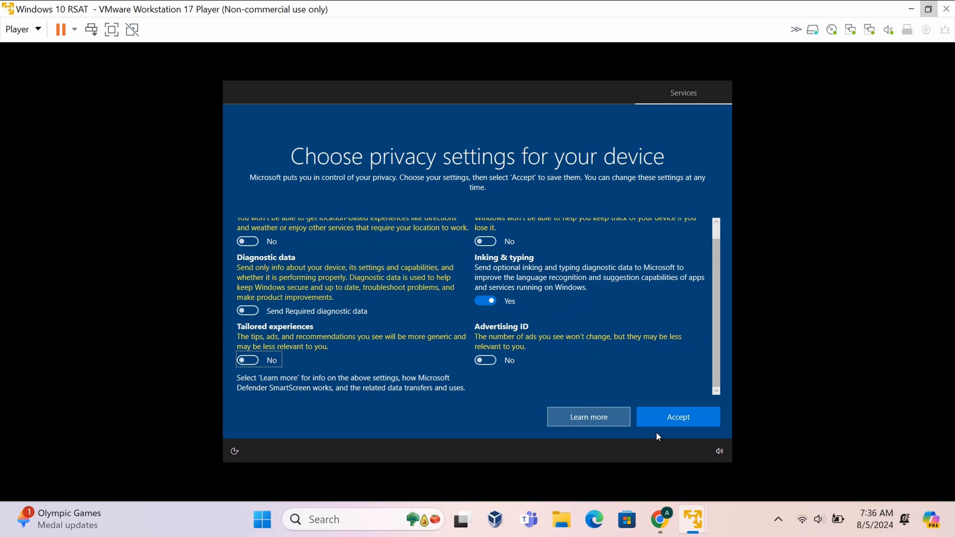
click(672, 418)
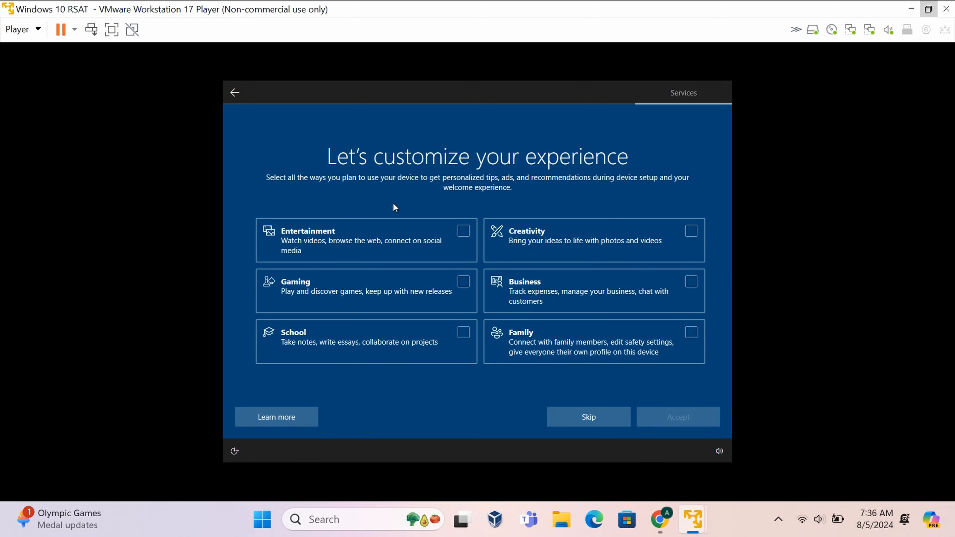
click(583, 420)
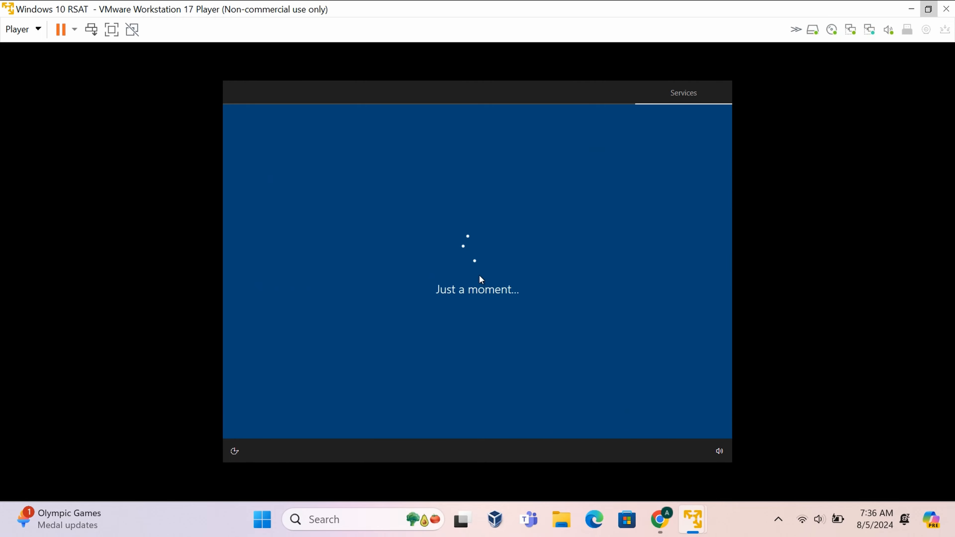
Decline Cortana setup and restore the player window once the guest desktop appears.
click(606, 422)
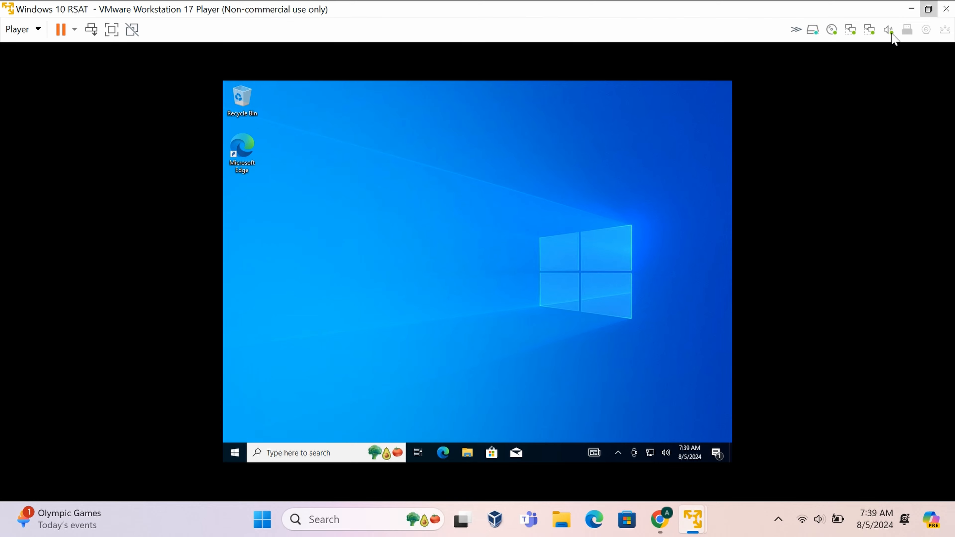
double_click(805, 7)
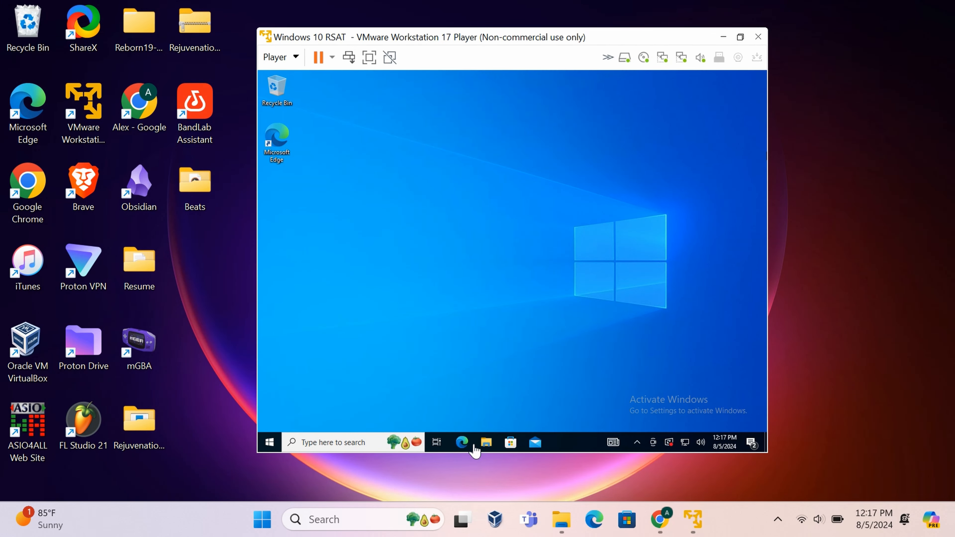
Search 'programs' in the guest, open Add or remove programs, then Optional features.
click(374, 441)
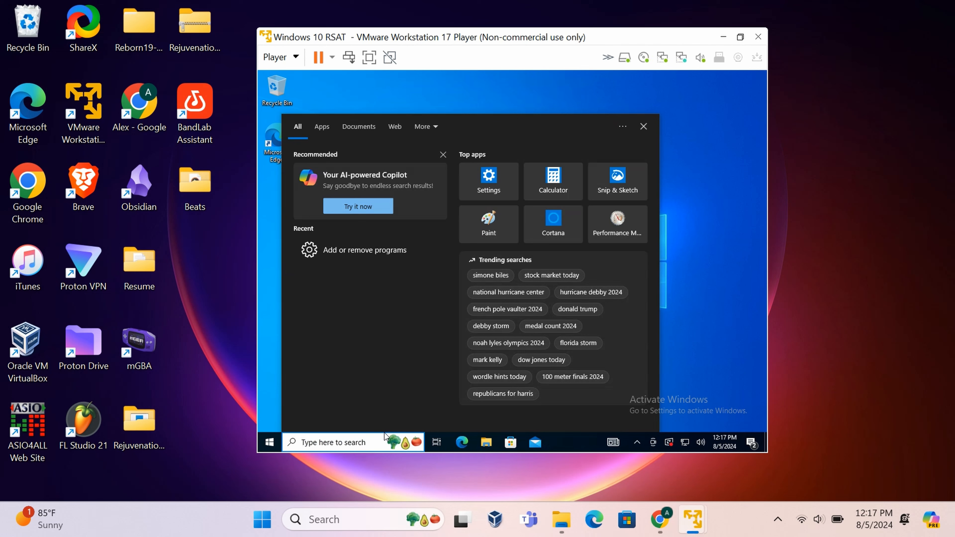
text(prog)
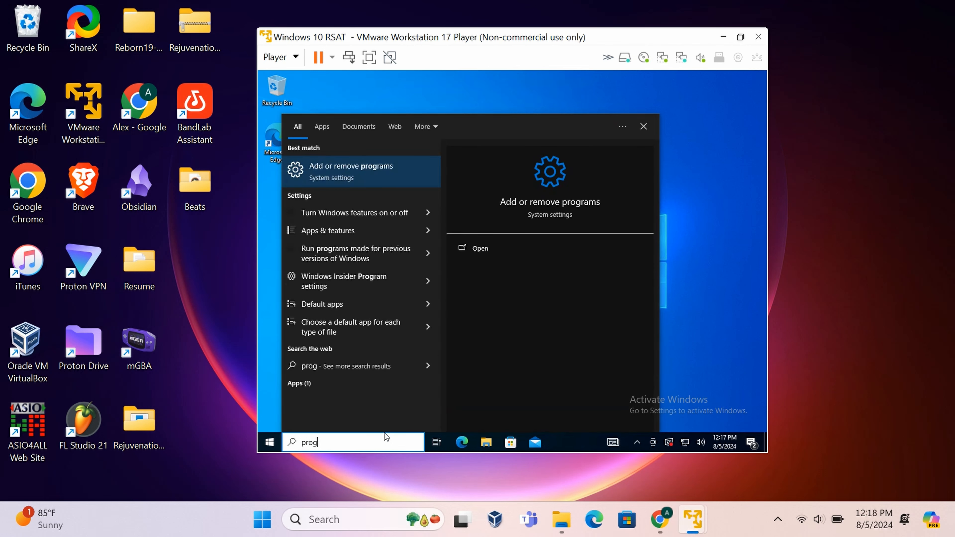
text(rams)
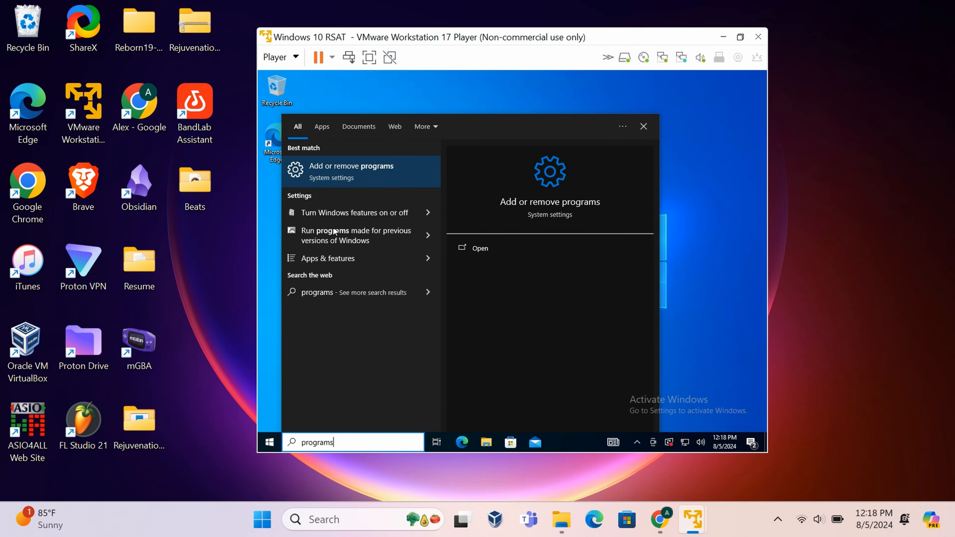
click(325, 183)
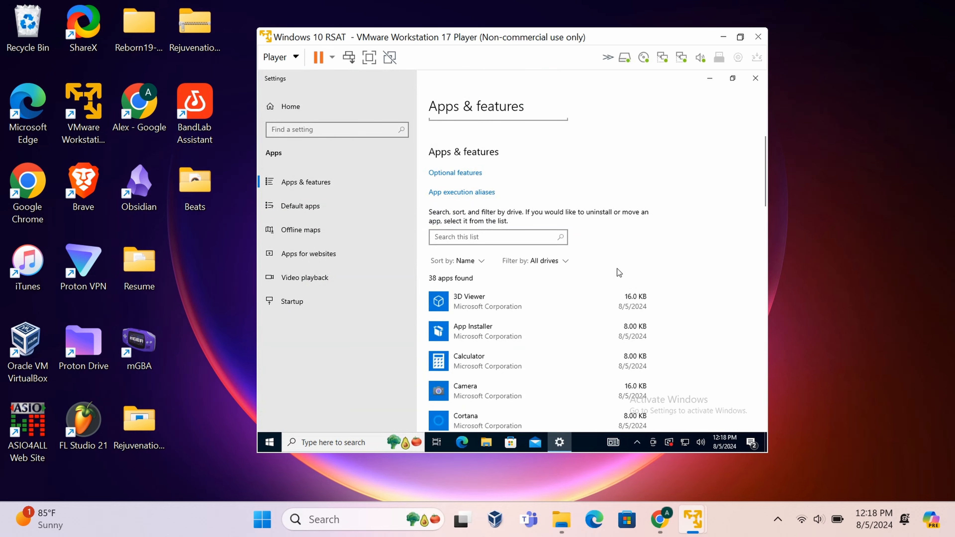
click(451, 227)
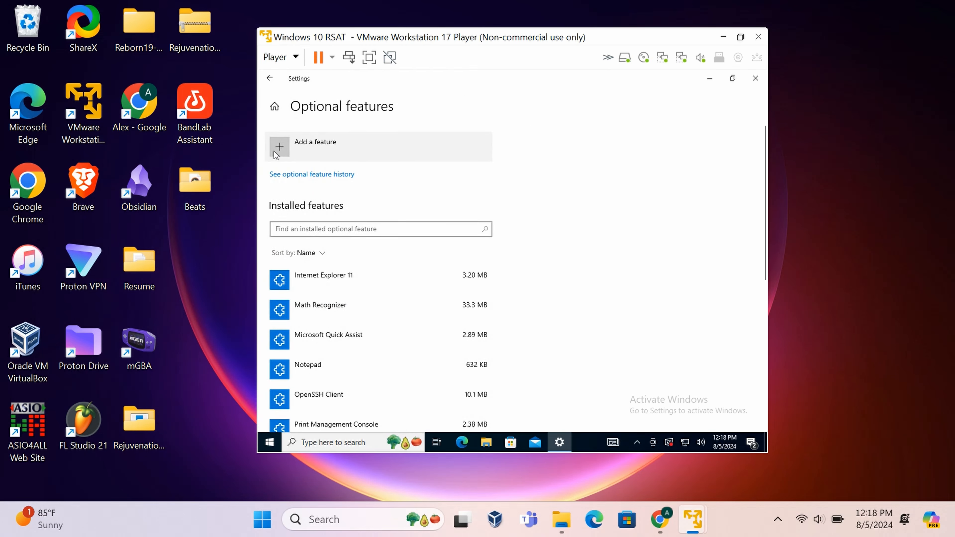
Tick RSAT Active Directory Certificate Services, Active Directory Domain Services and DNS Server Tools.
click(279, 147)
scroll(446, 158, down, 15)
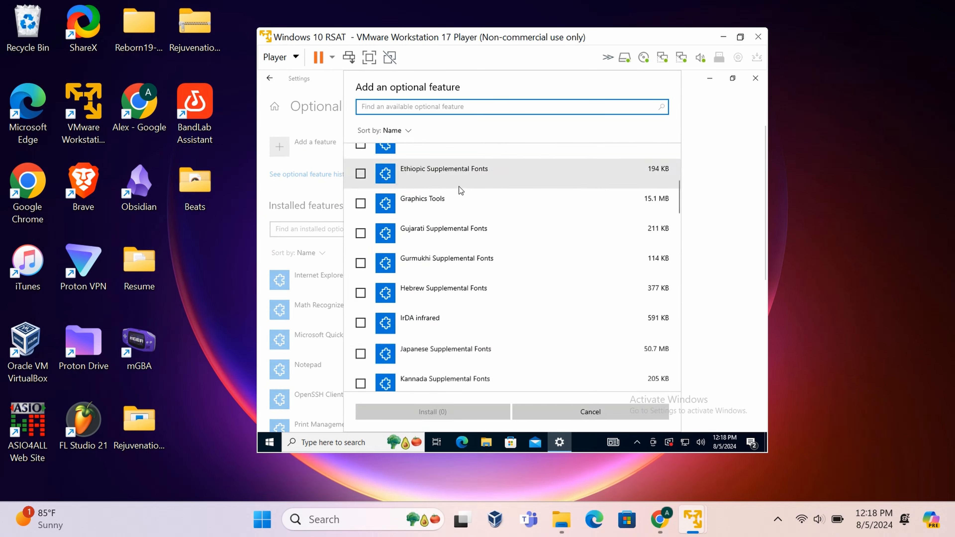
scroll(476, 202, up, 1)
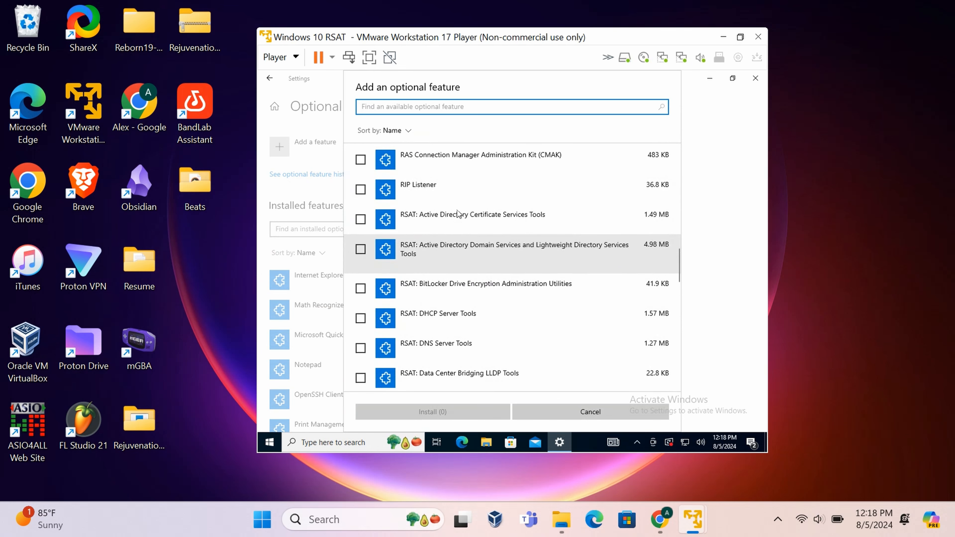
click(360, 219)
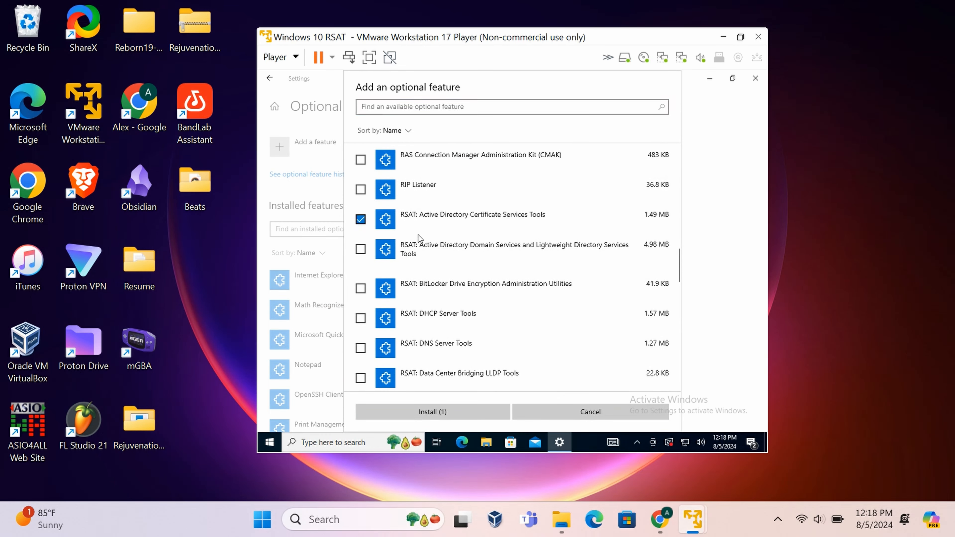
click(361, 250)
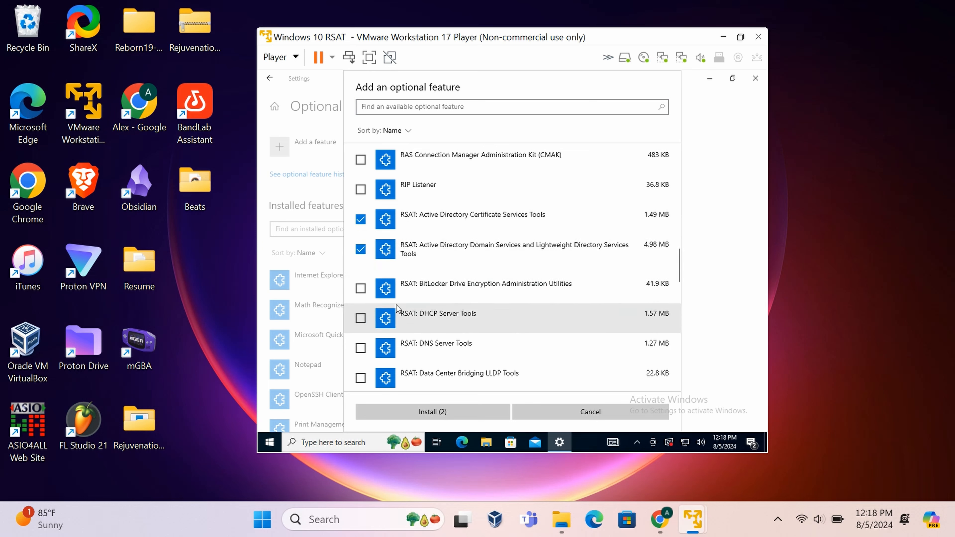
click(371, 320)
scroll(435, 301, down, 1)
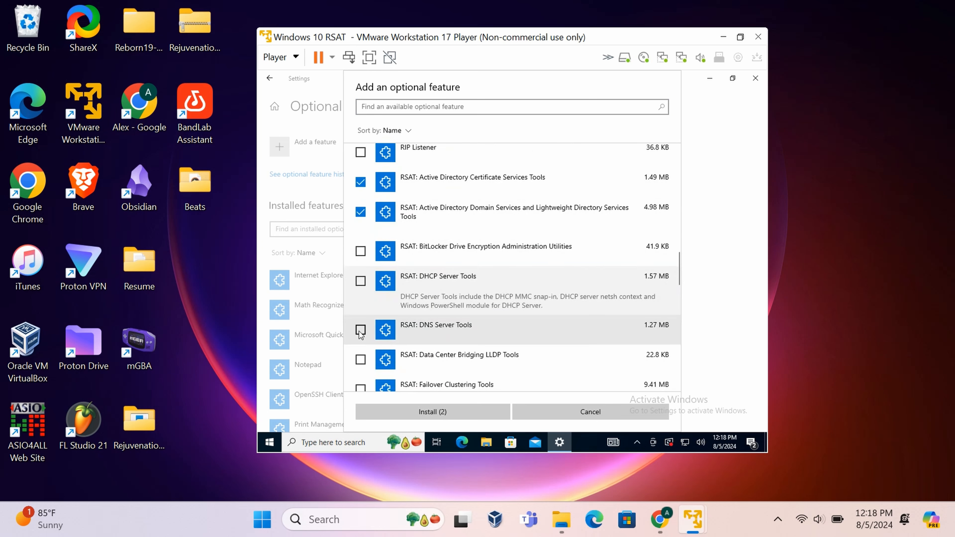
click(361, 330)
Tick RSAT File Services Tools, Group Policy Management Tools and Server Manager.
scroll(430, 301, down, 1)
scroll(431, 301, down, 1)
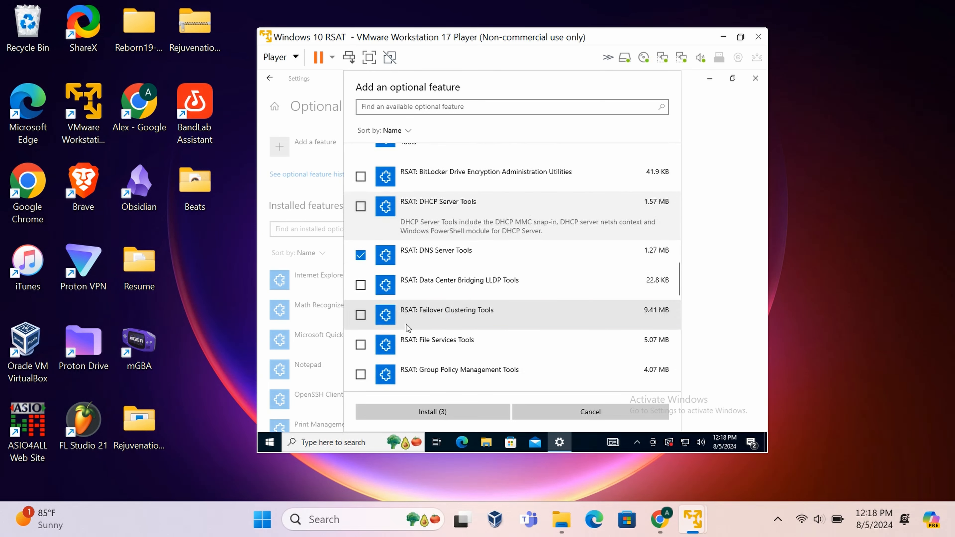
scroll(399, 320, down, 1)
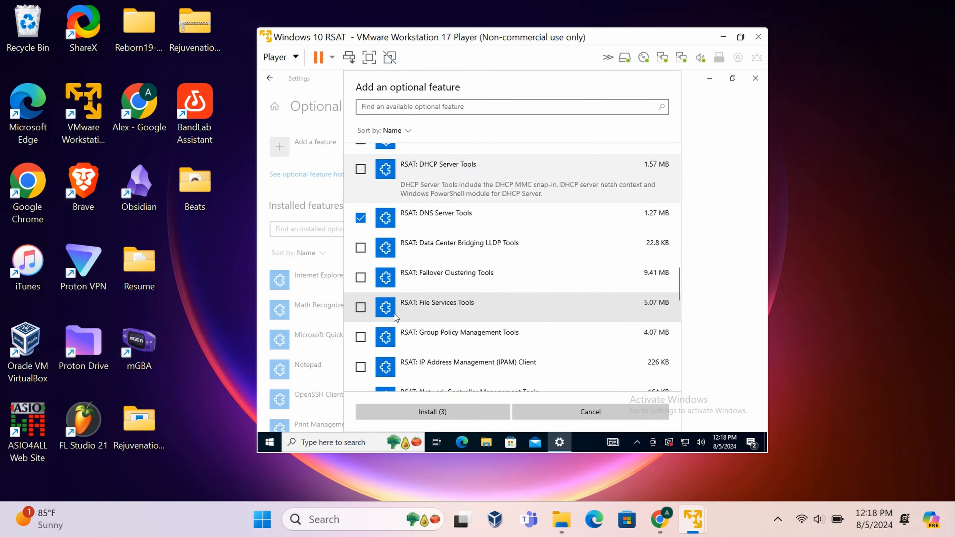
click(360, 308)
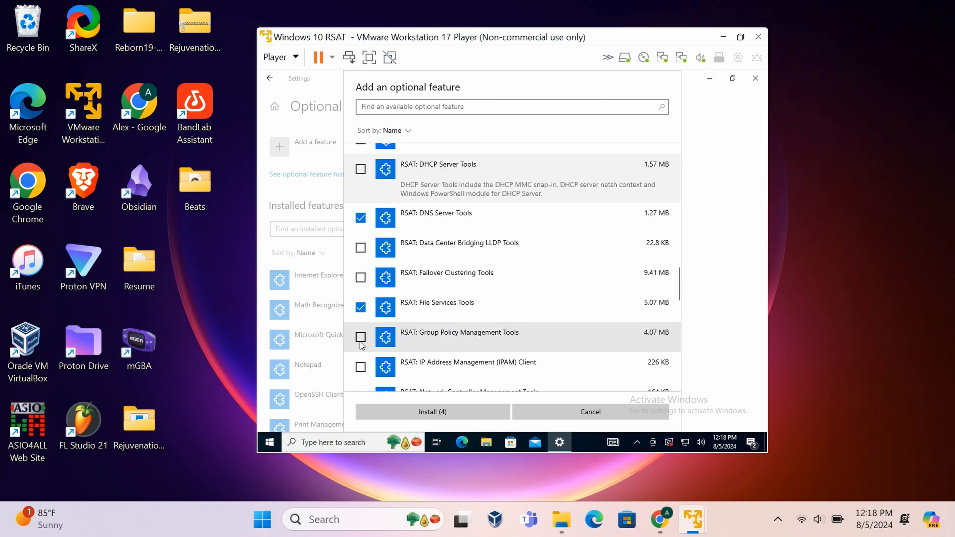
click(361, 338)
scroll(399, 334, down, 1)
scroll(447, 326, up, 4)
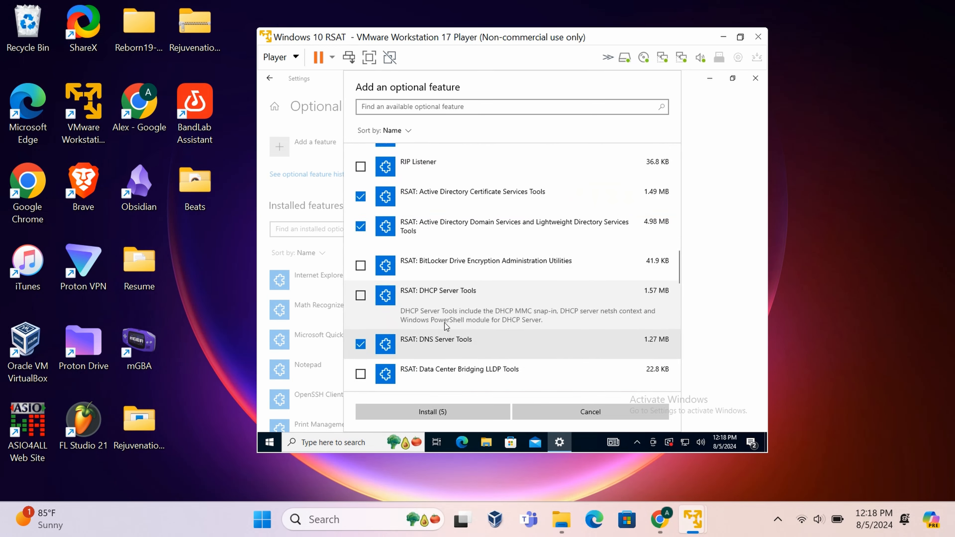
scroll(447, 326, up, 2)
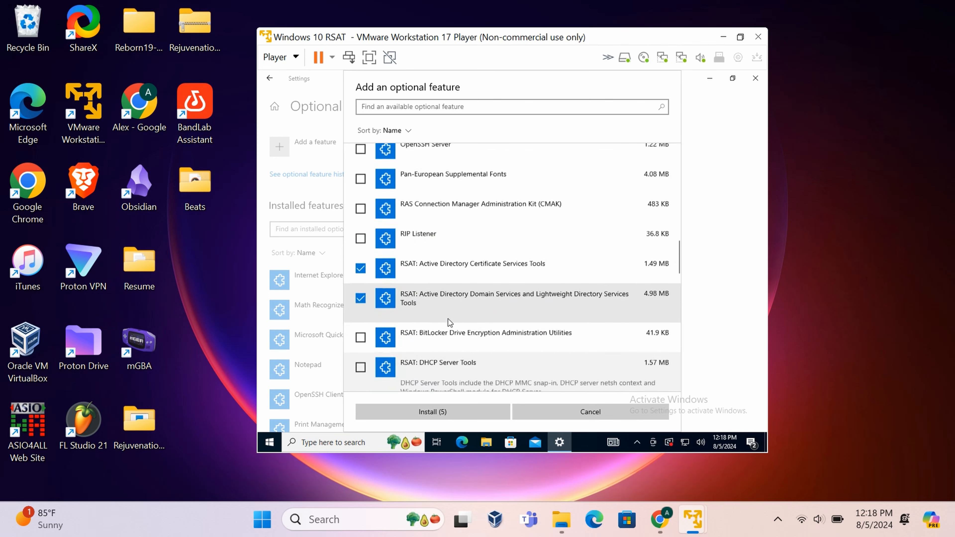
scroll(451, 318, down, 4)
scroll(475, 211, down, 1)
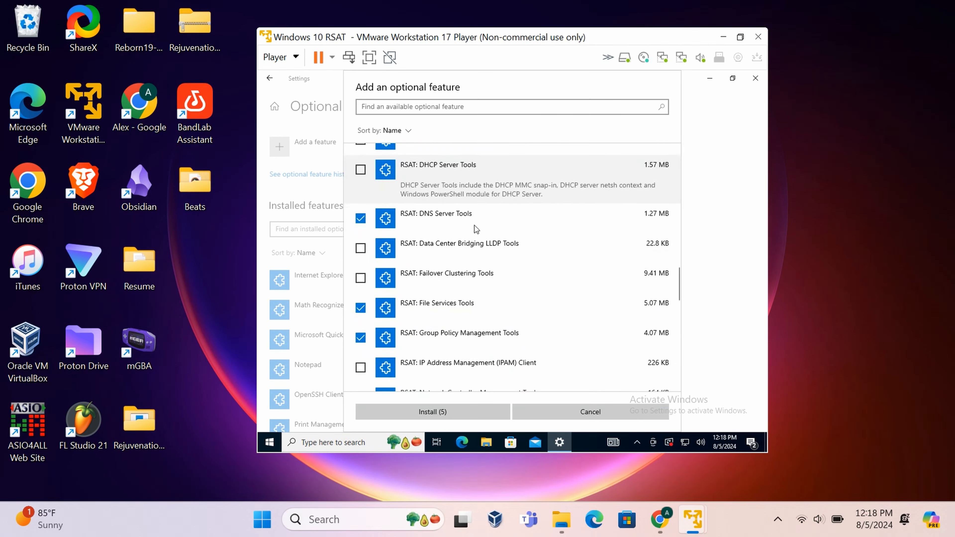
scroll(474, 232, down, 3)
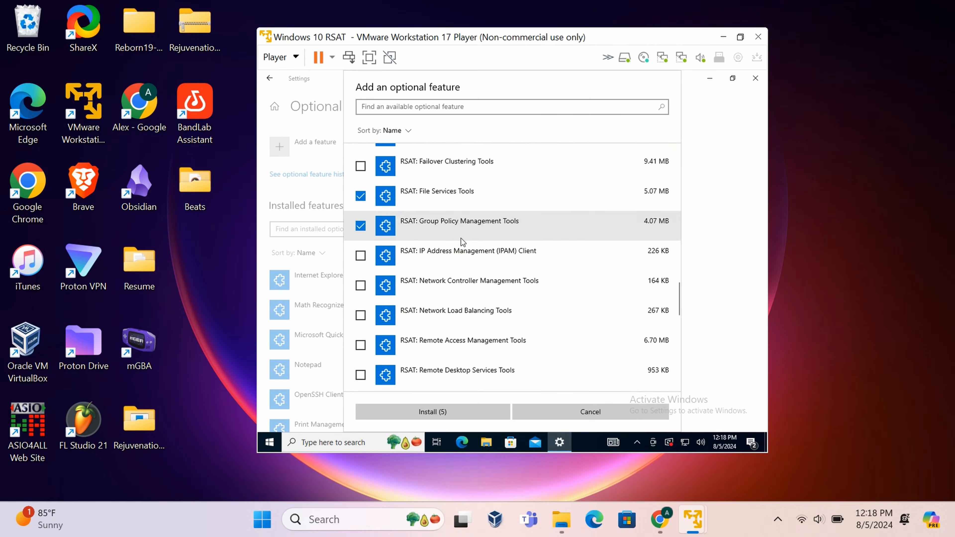
scroll(462, 243, down, 1)
scroll(451, 333, down, 1)
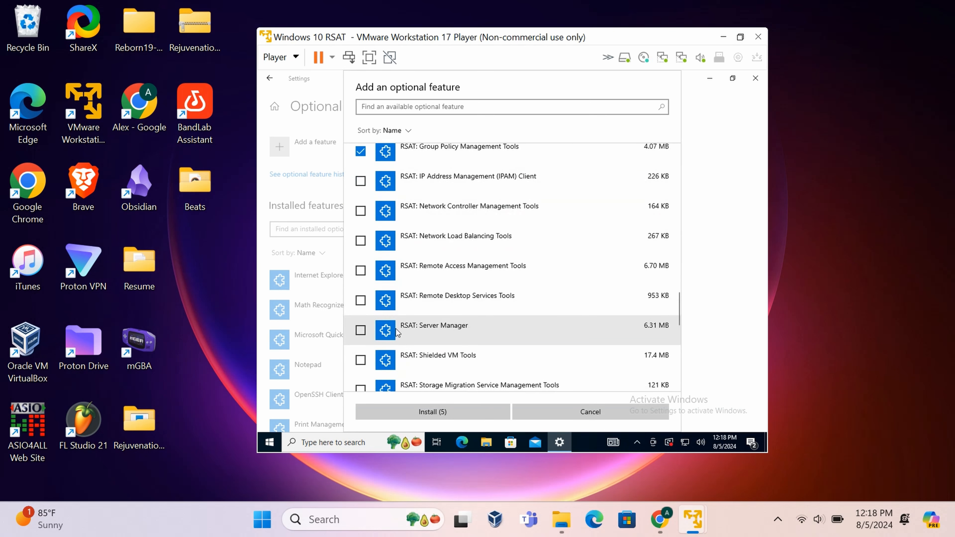
click(360, 330)
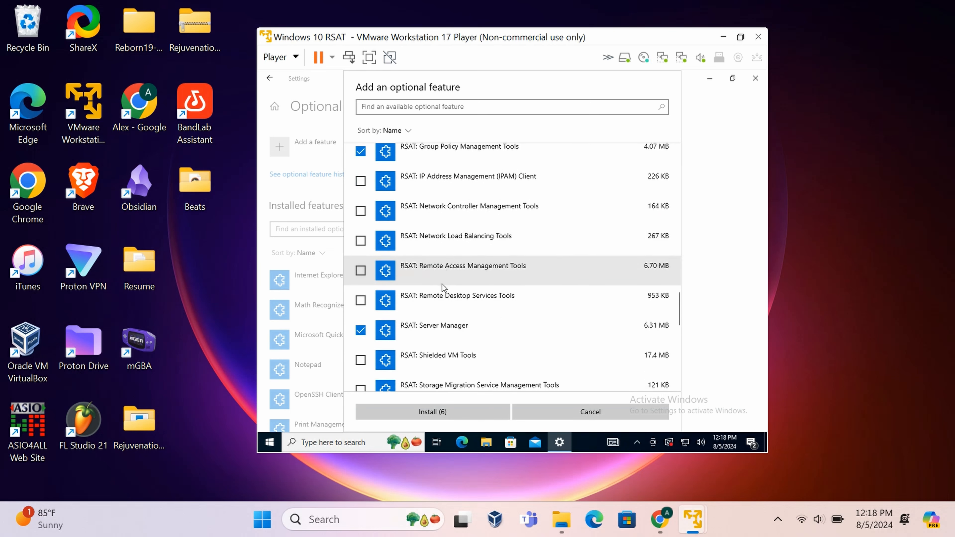
scroll(475, 244, down, 1)
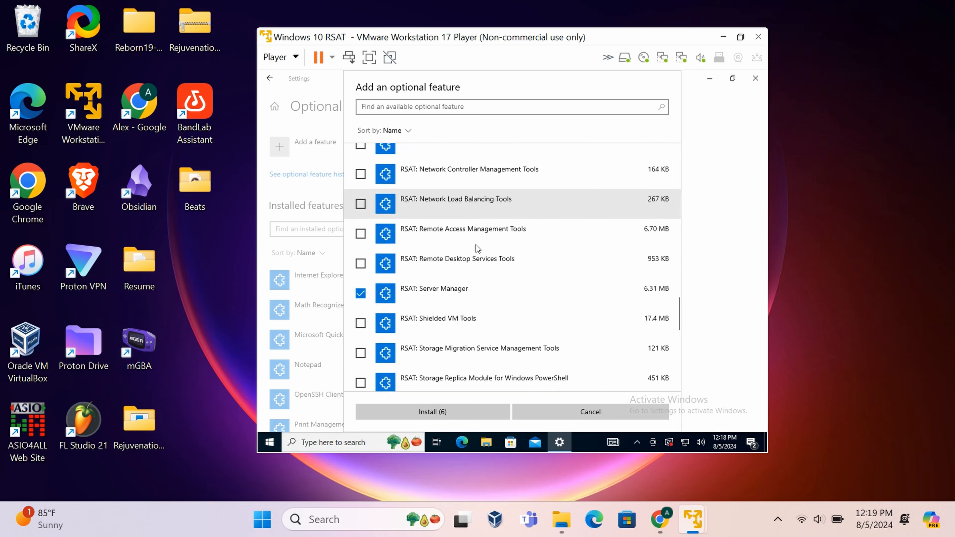
scroll(475, 251, down, 2)
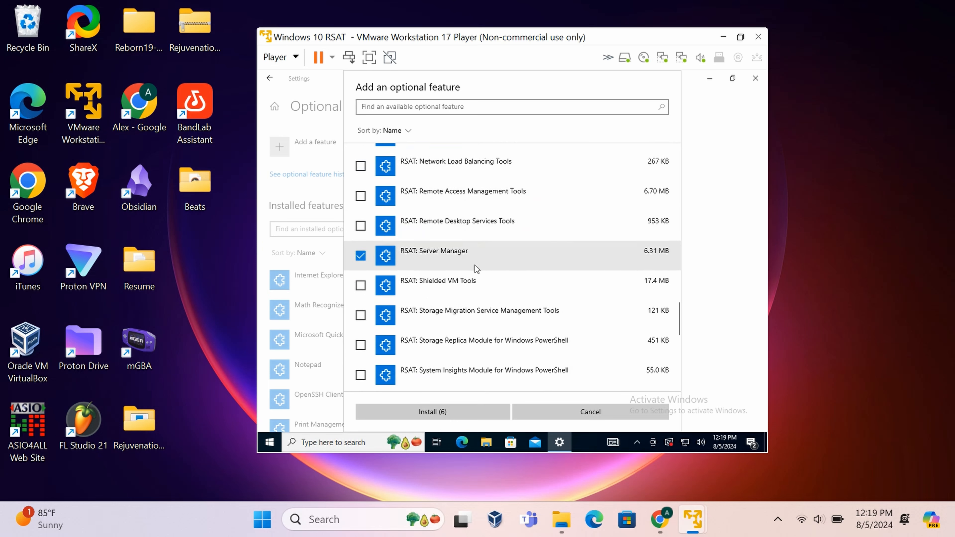
scroll(477, 269, down, 2)
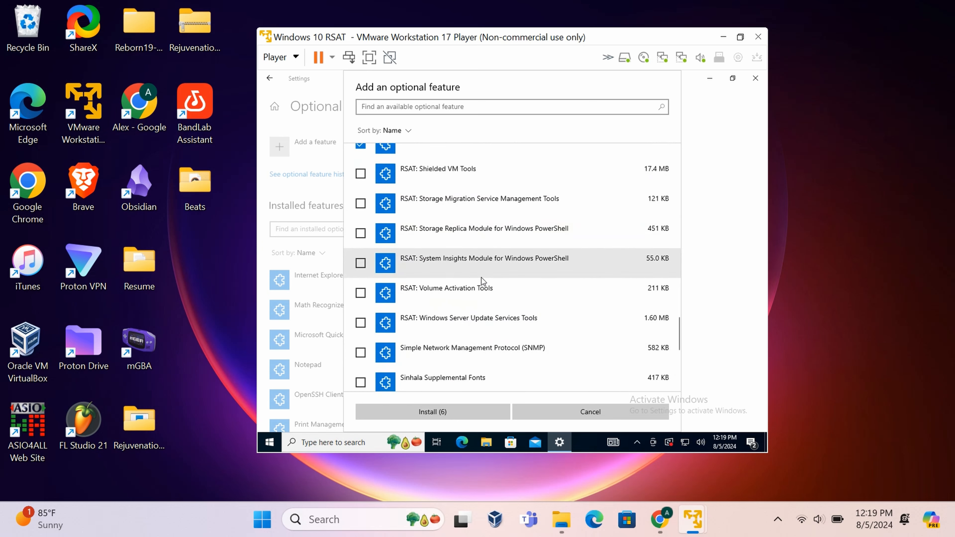
scroll(455, 241, up, 3)
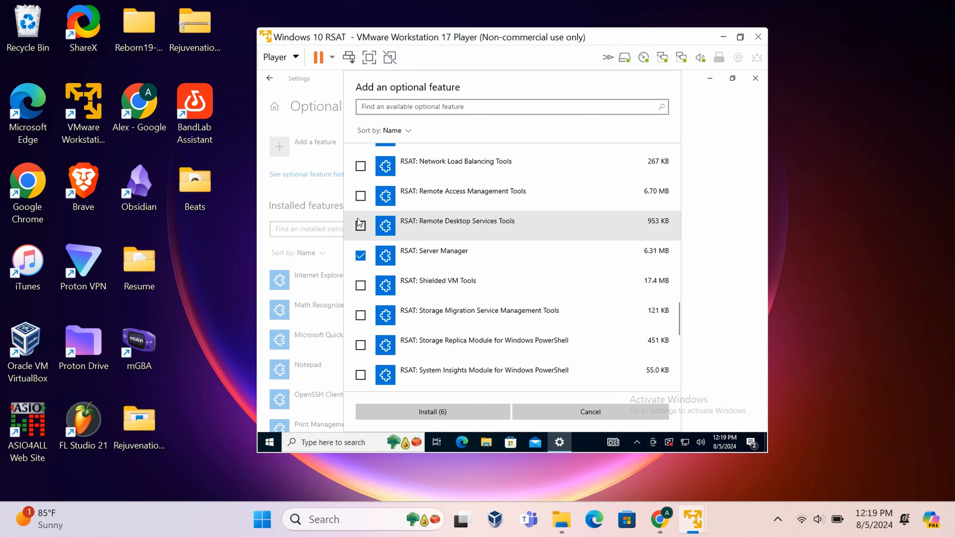
Add RSAT: Remote Desktop Services Tools and install all seven selected features.
click(360, 225)
click(462, 413)
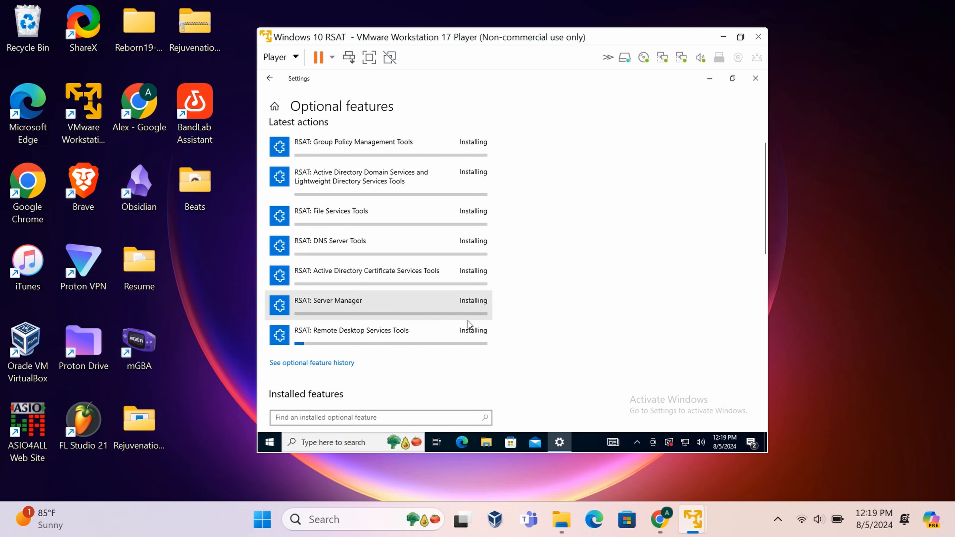
scroll(468, 321, up, 1)
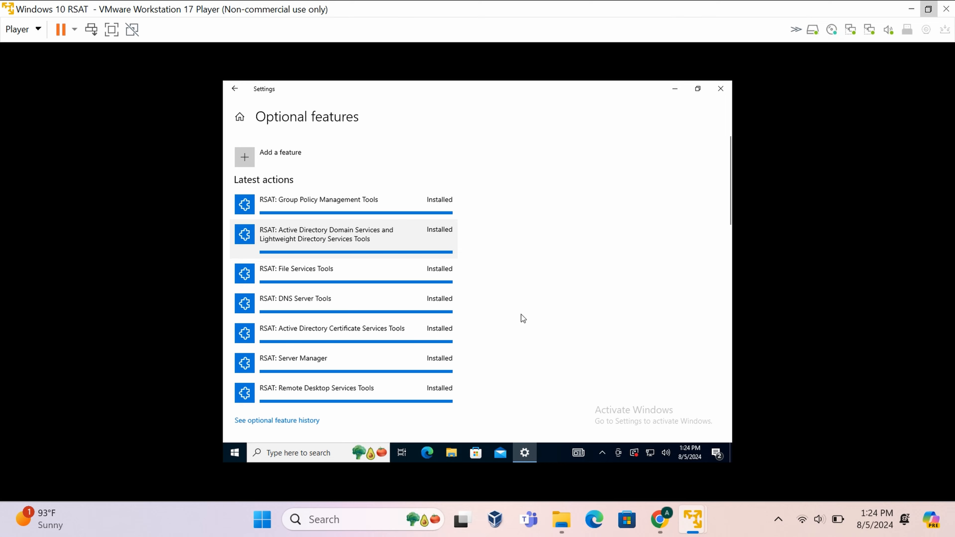
Expand Windows Administrative Tools in the Start app list to show ADUC, ADSI Edit, DFS Management and DNS.
click(235, 452)
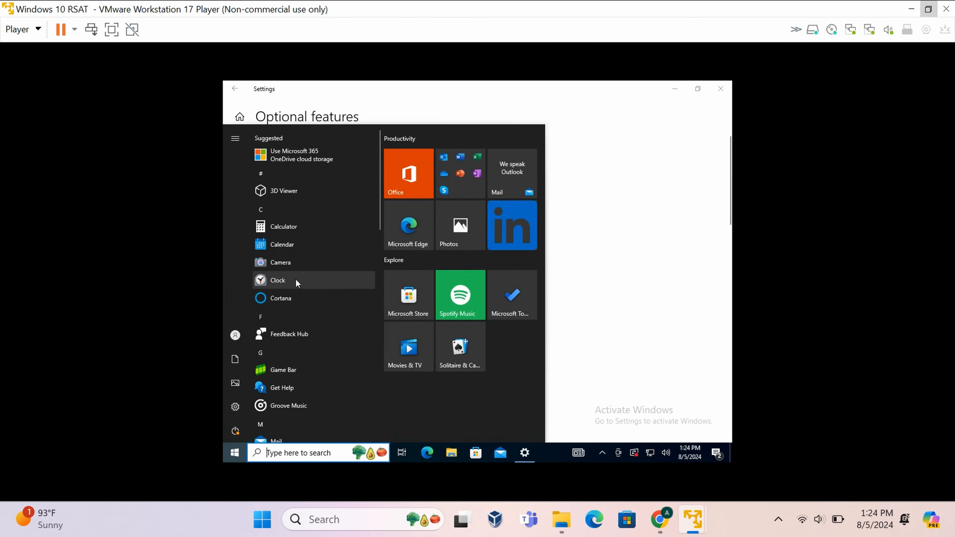
scroll(300, 288, down, 6)
scroll(300, 289, down, 8)
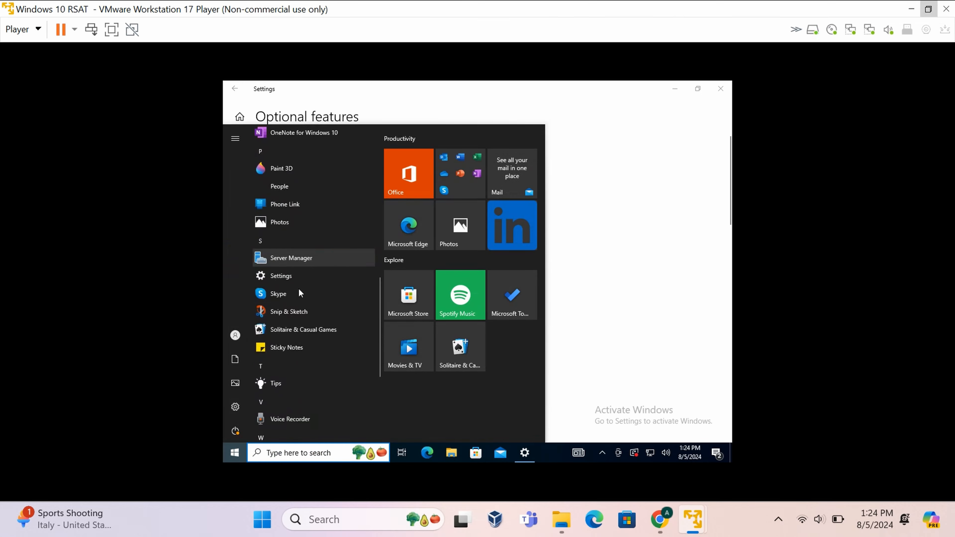
click(327, 303)
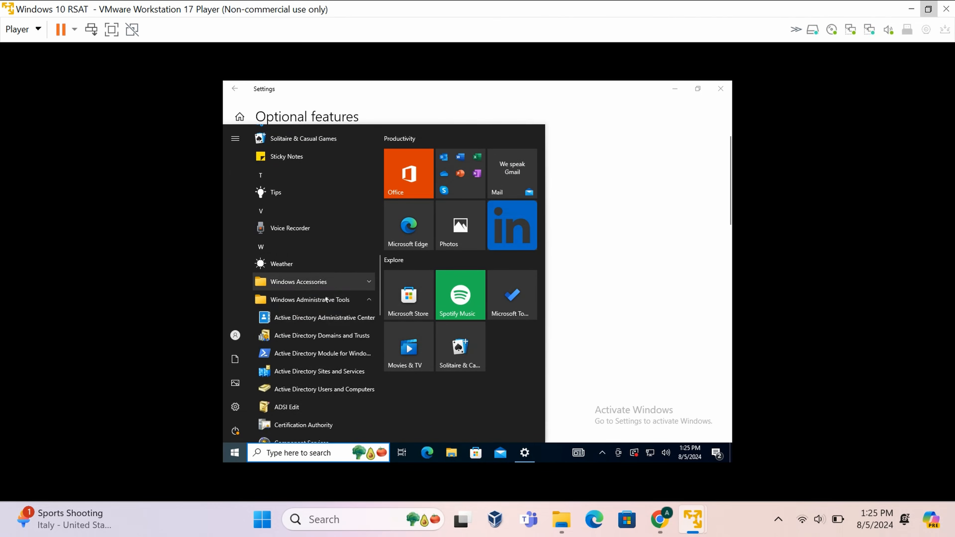
scroll(321, 324, down, 1)
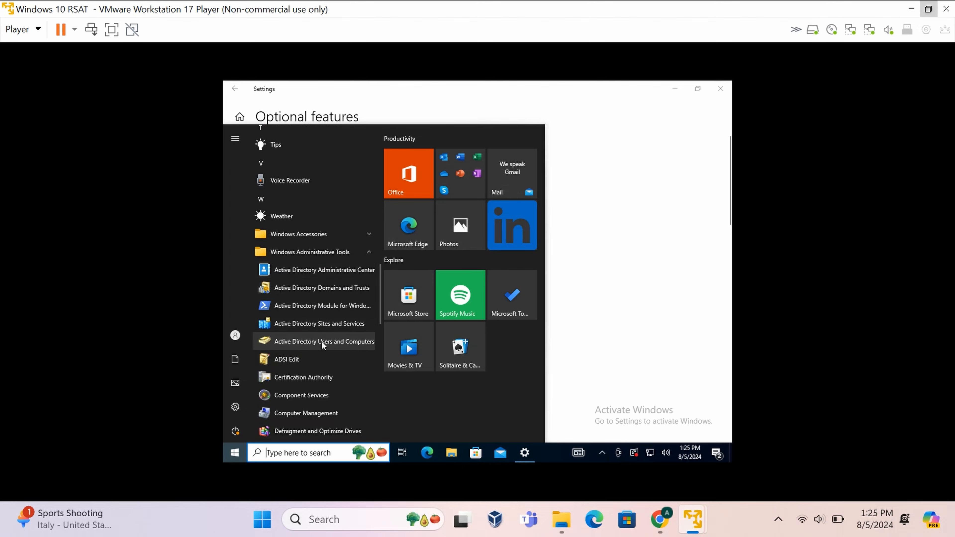
scroll(321, 342, down, 1)
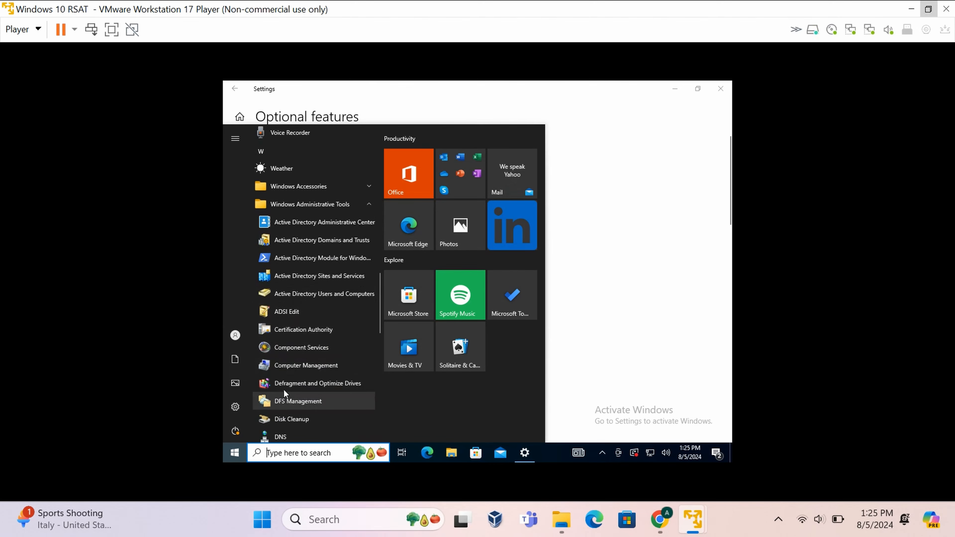
Restart the Windows 10 RSAT VM from the Start power menu and restore the Player window size.
click(235, 430)
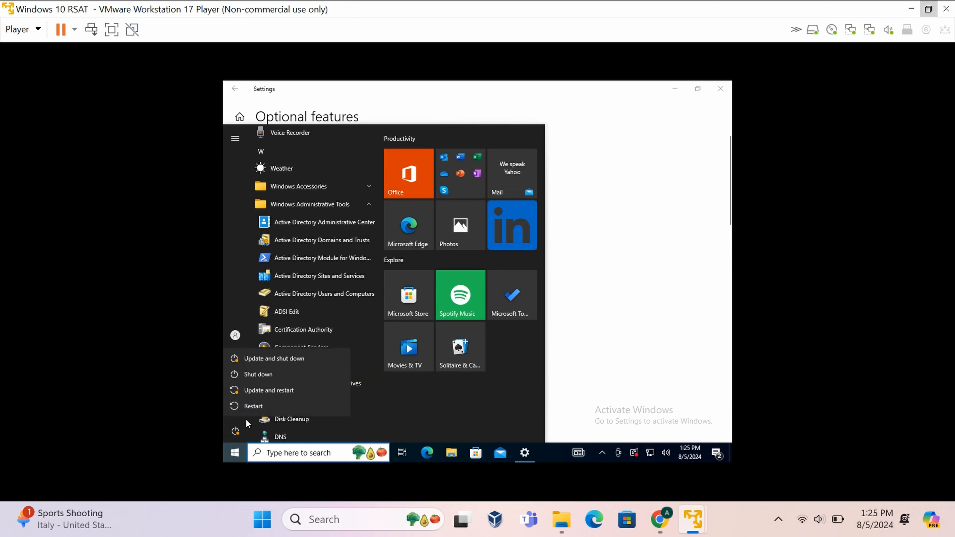
click(258, 406)
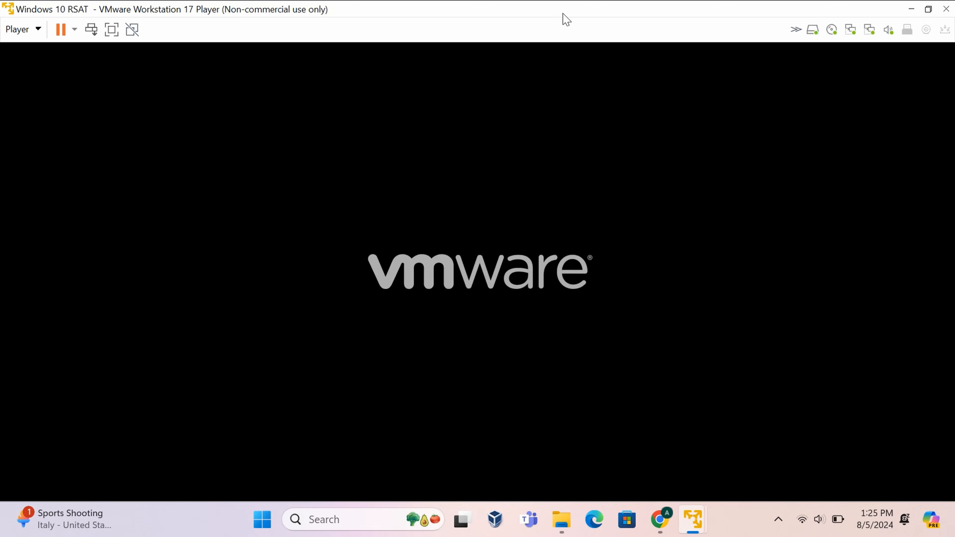
double_click(566, 19)
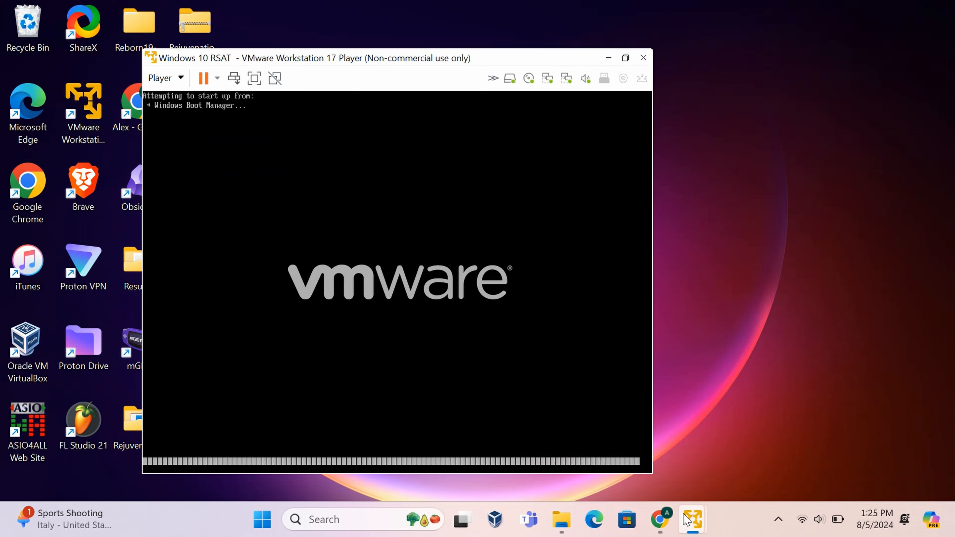
mouse_move(687, 520)
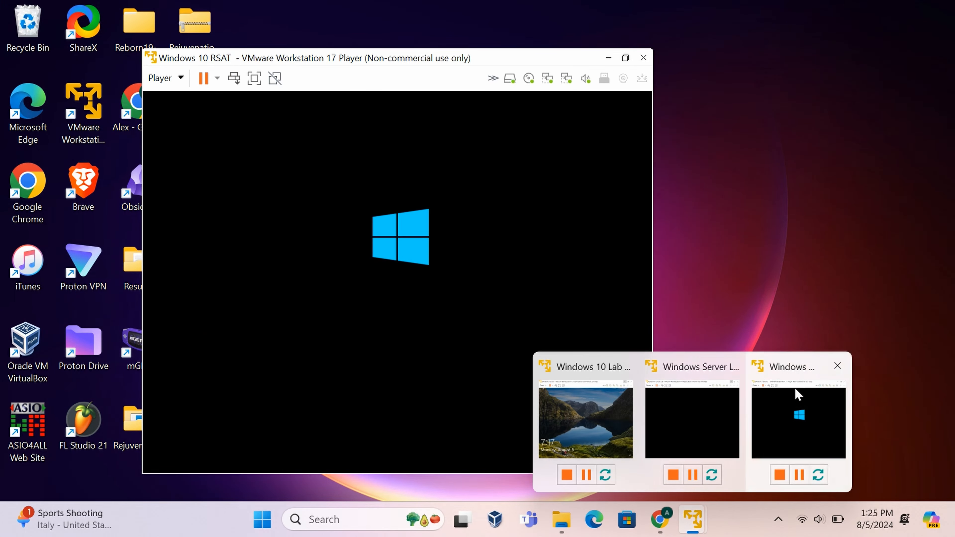
Switch to the Windows Server Lab VM and sign in with the domain administrator password.
click(722, 395)
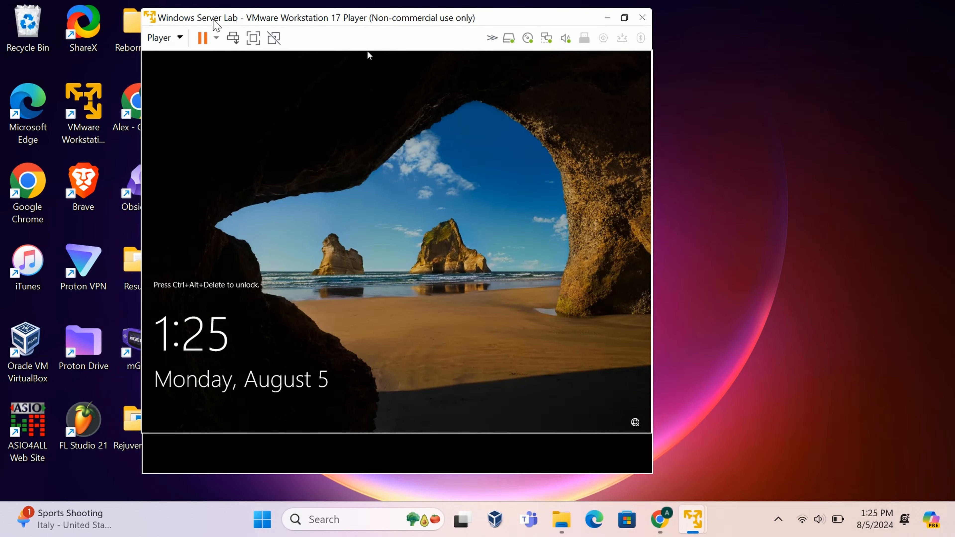
click(233, 38)
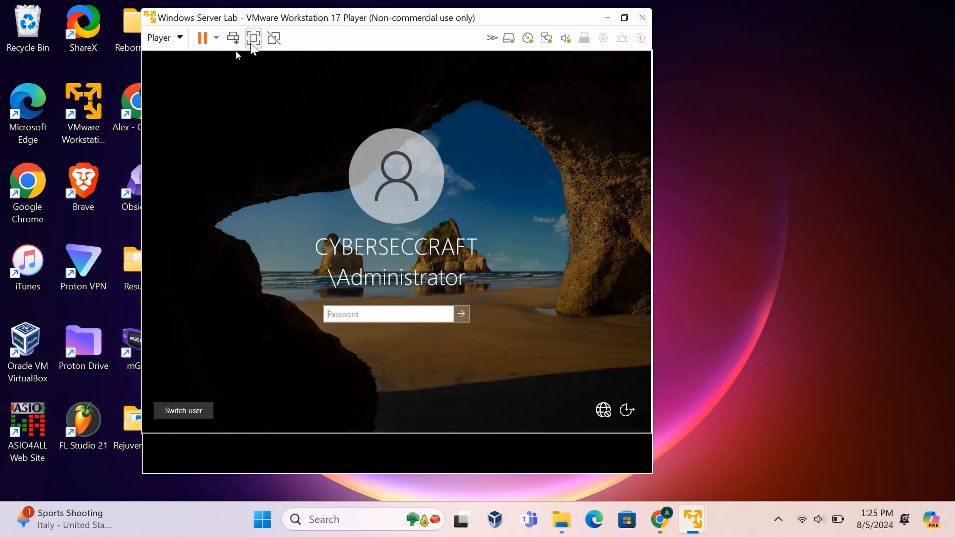
click(419, 309)
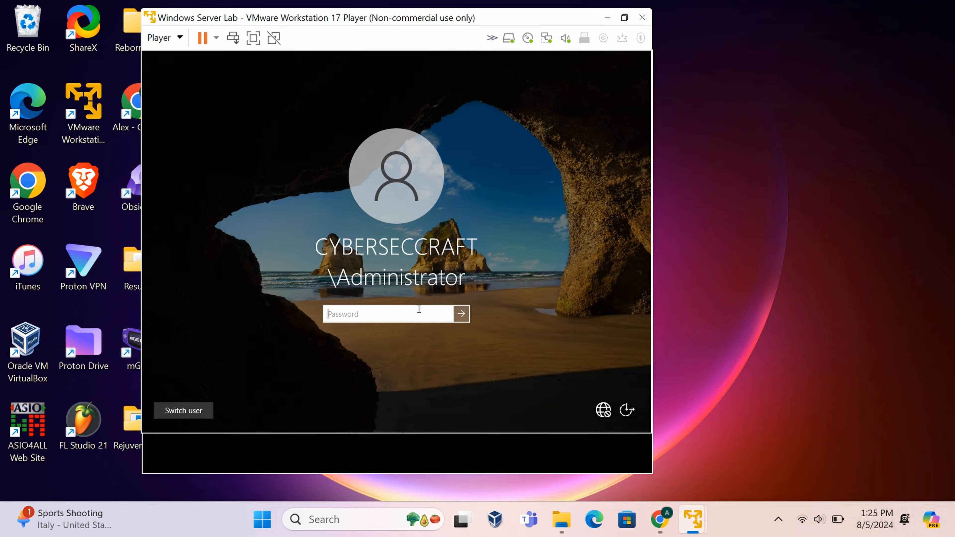
text(•)
key(BackSpace)
text(••••••••)
key(Return)
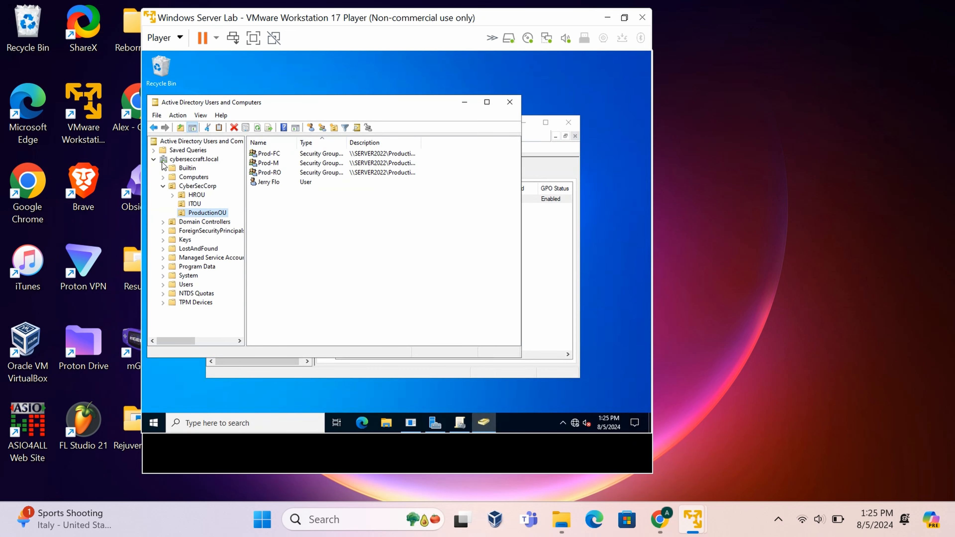
Close Active Directory Users and Computers and Group Policy Management, and cancel the Shutdown Event Tracker.
click(163, 186)
click(509, 102)
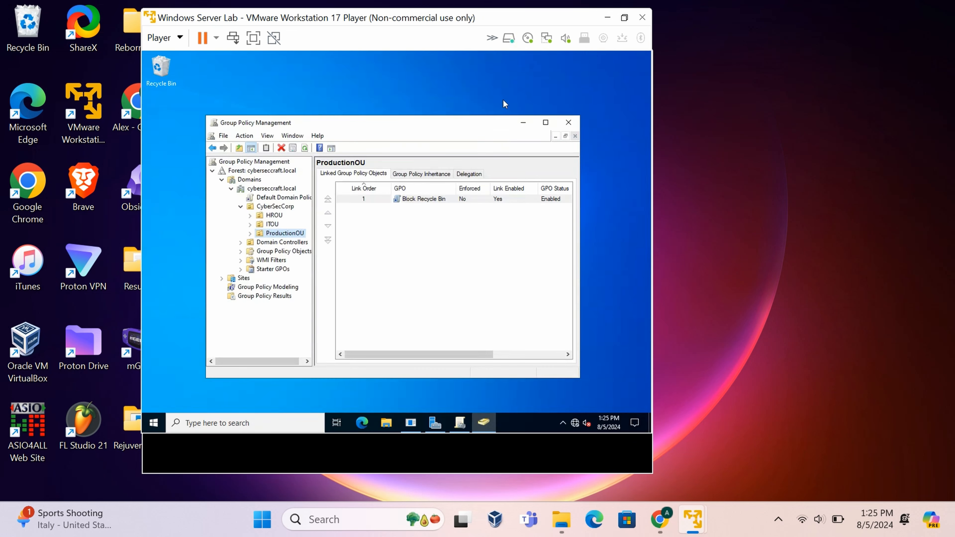
click(568, 123)
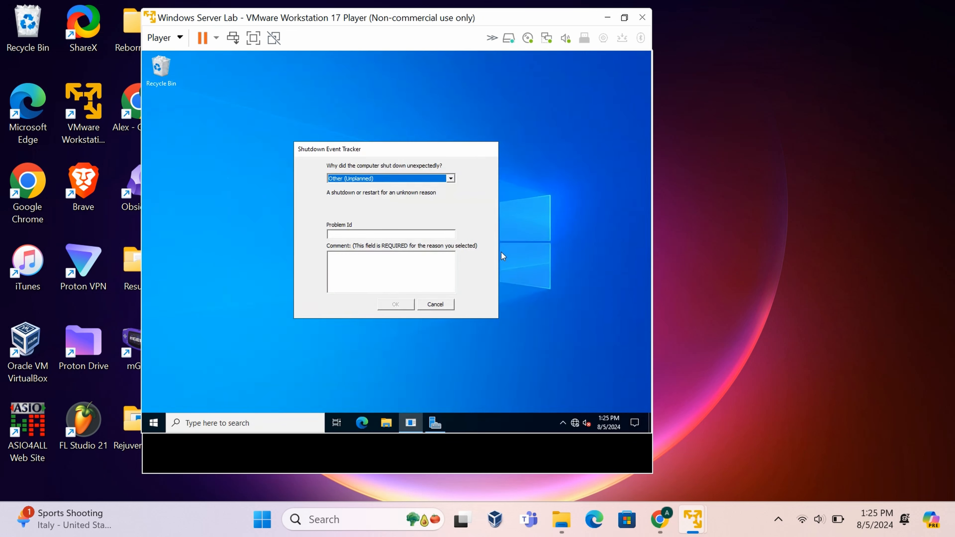
click(435, 306)
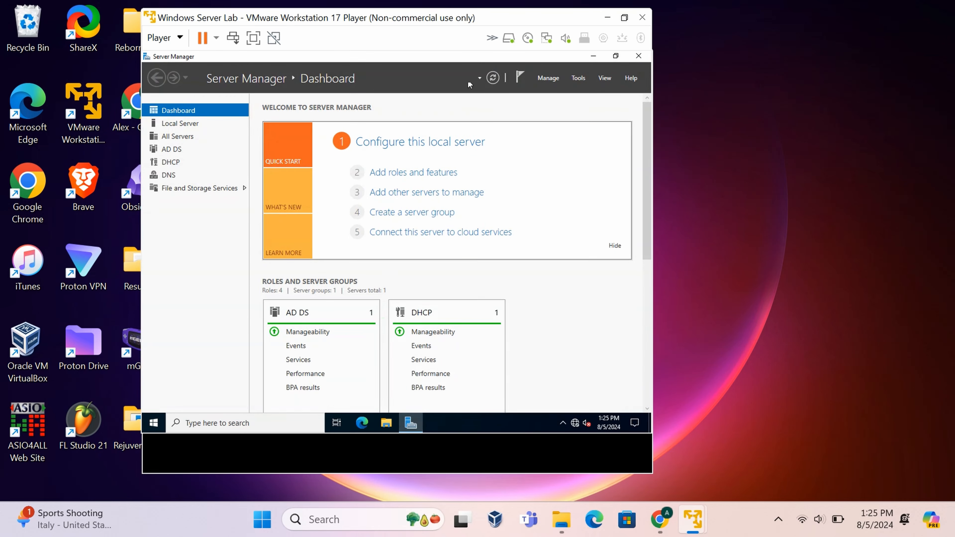
Launch Active Directory Users and Computers from Server Manager, open the Users container and select Administrator.
click(579, 80)
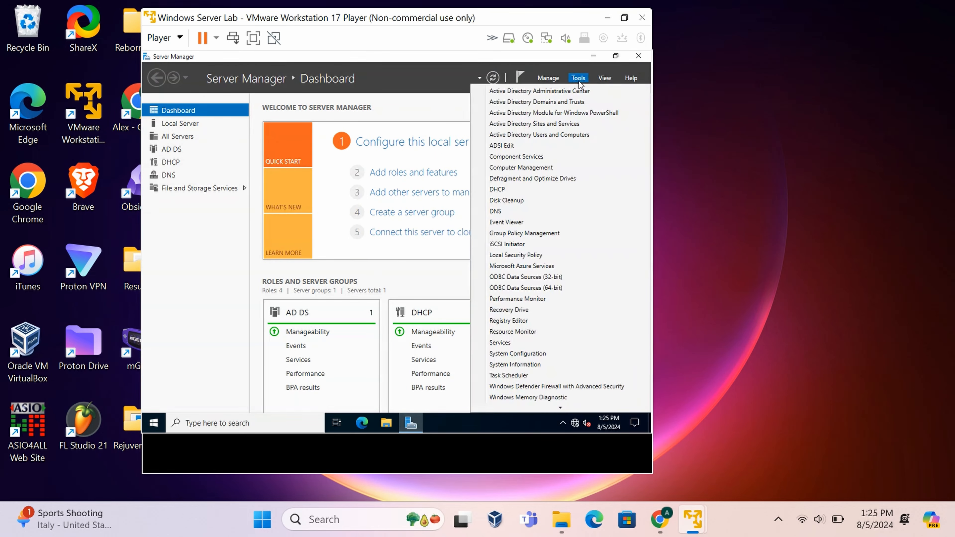
click(563, 136)
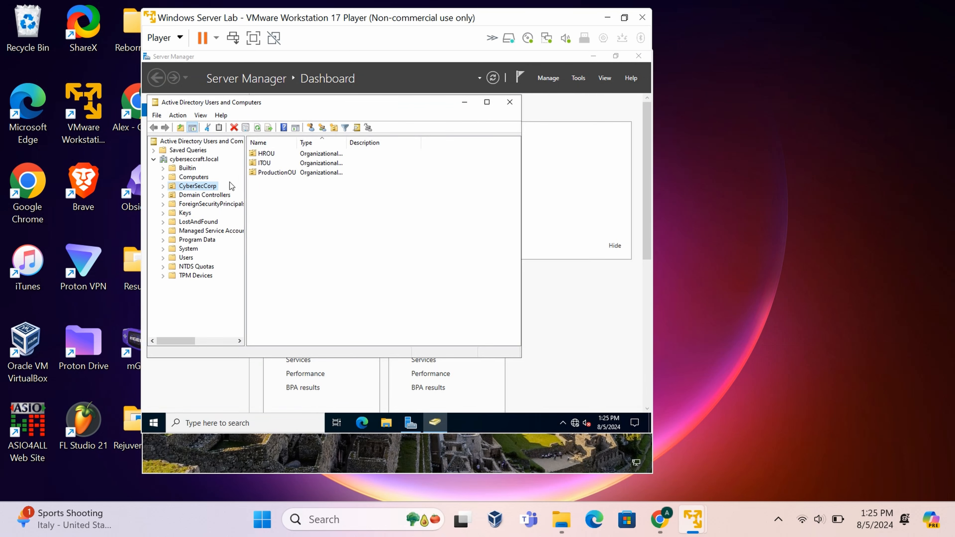
click(176, 160)
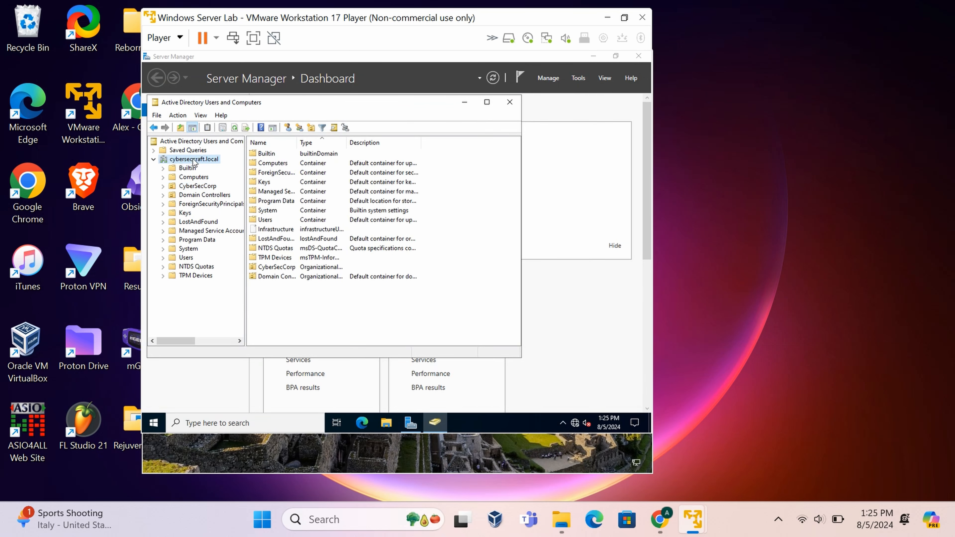
double_click(273, 221)
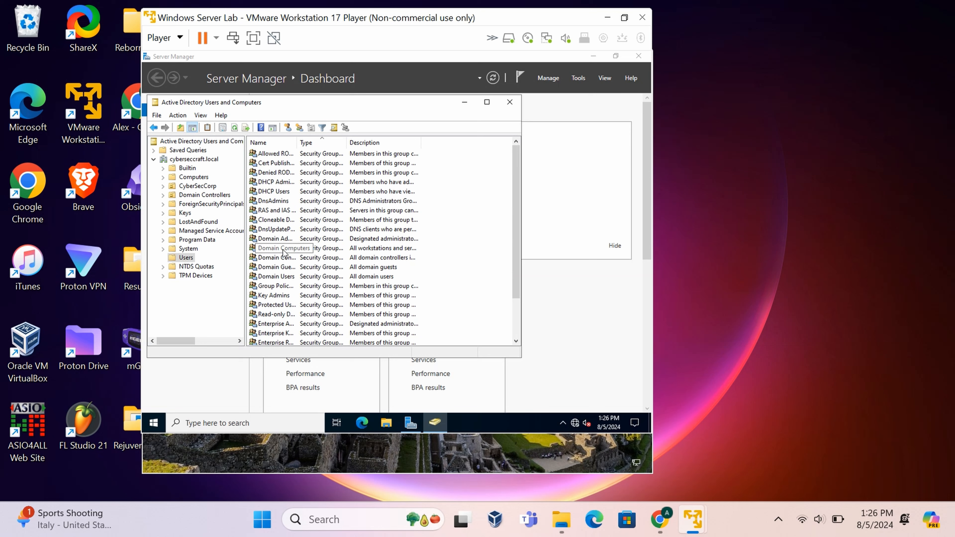
scroll(290, 260, down, 2)
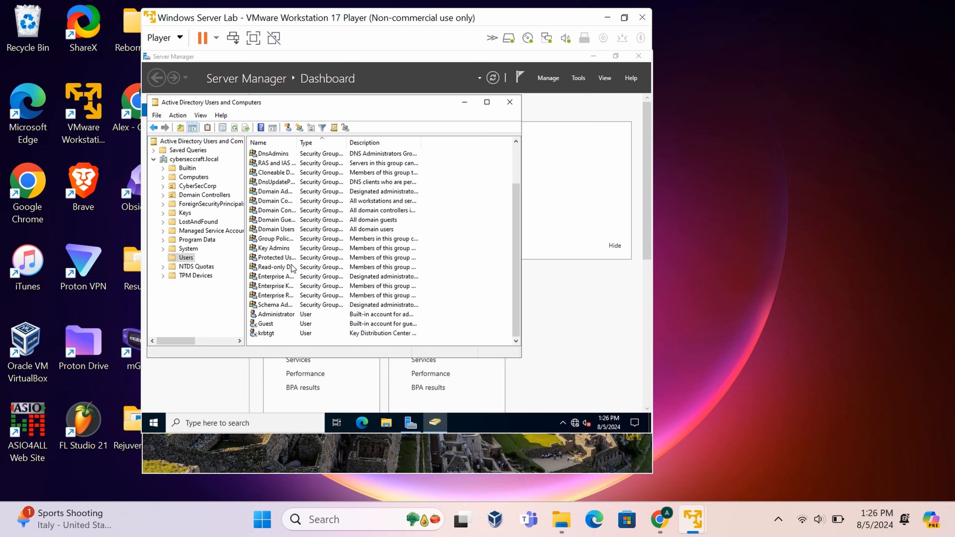
click(285, 316)
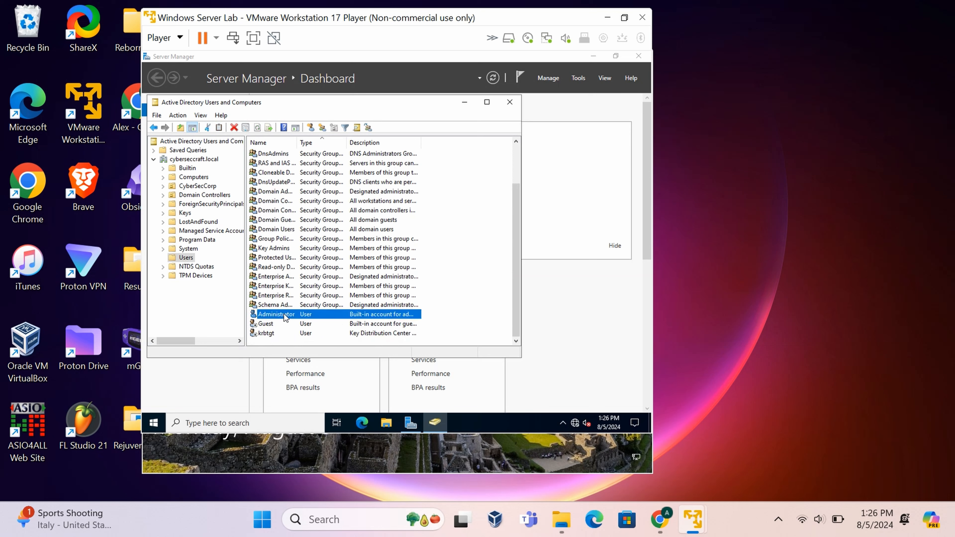
Copy Administrator into a new user with first, last and logon names and a never-expiring password.
right_click(302, 316)
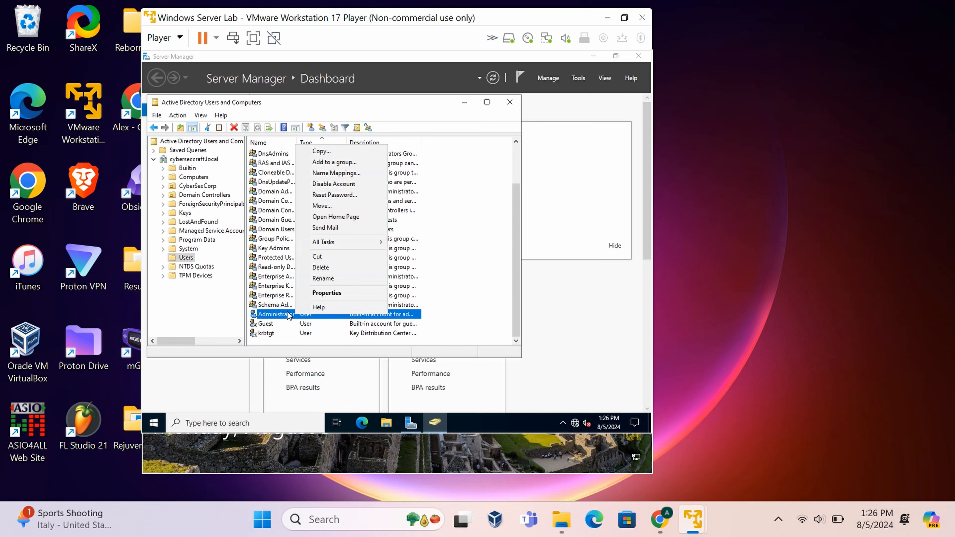
click(324, 152)
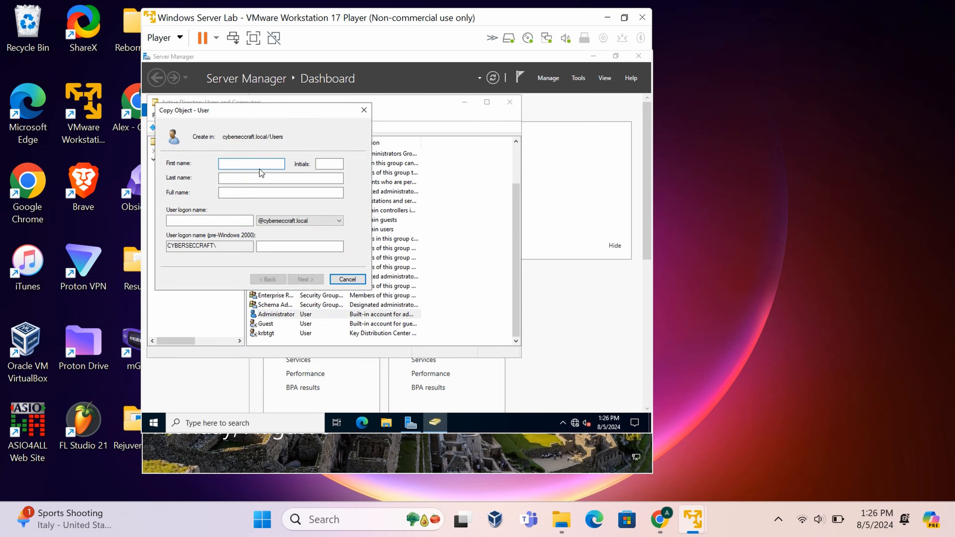
text(Alex)
click(233, 179)
click(189, 219)
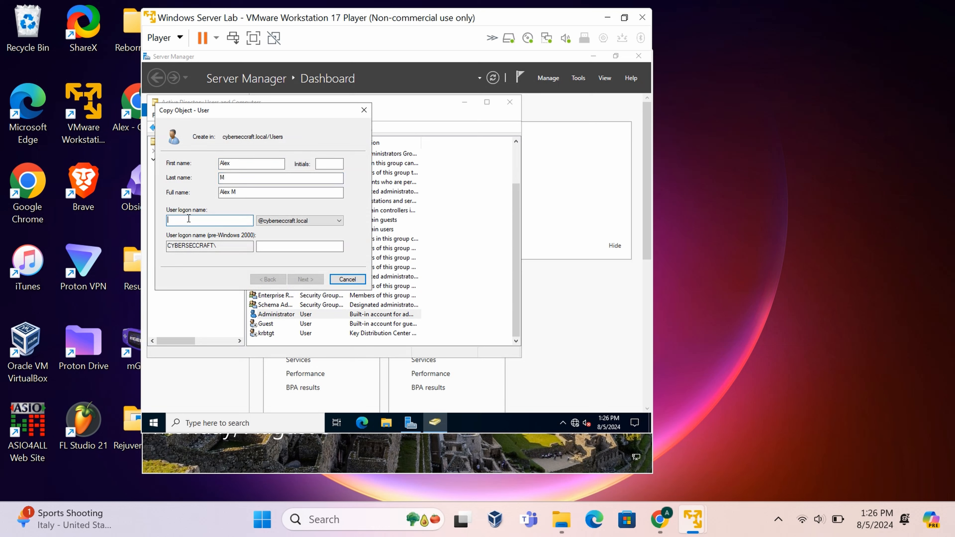
text(AlexM)
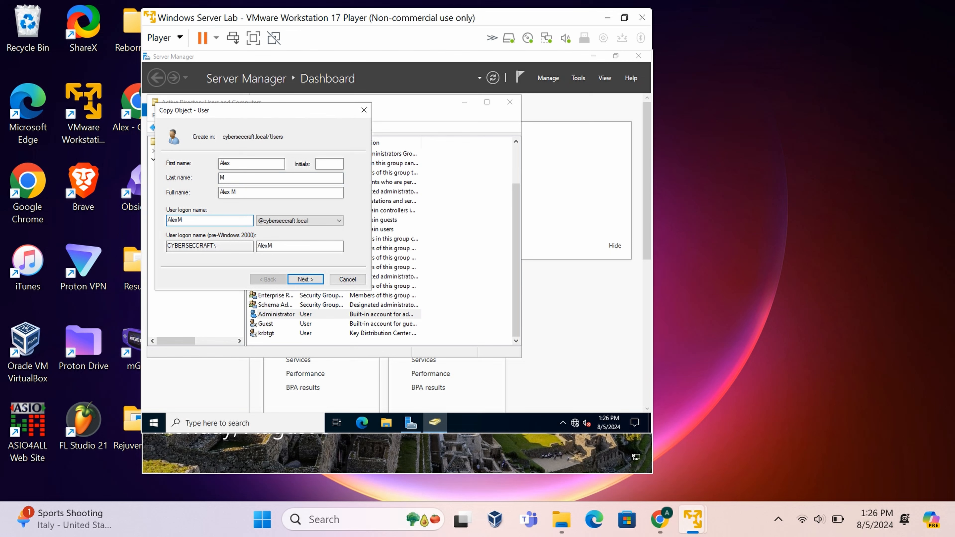
click(315, 282)
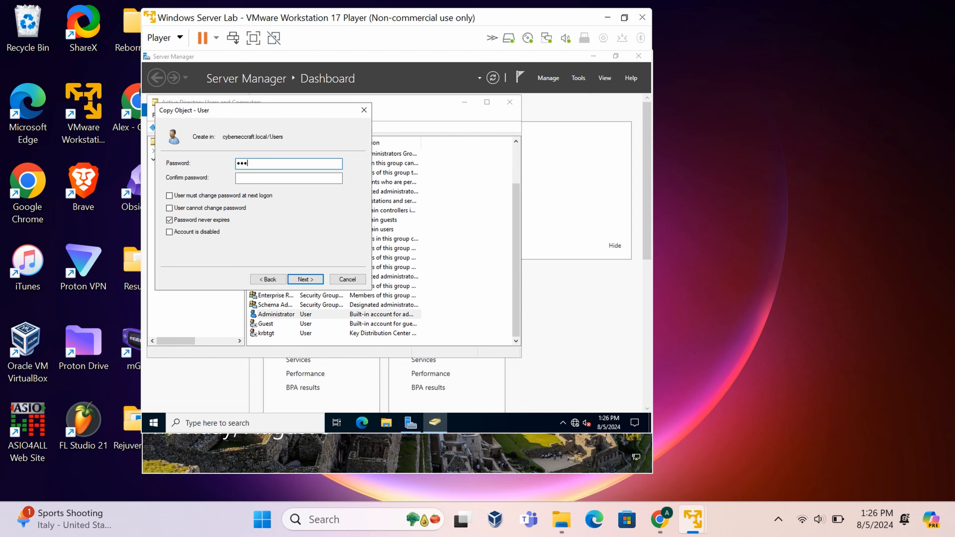
click(268, 177)
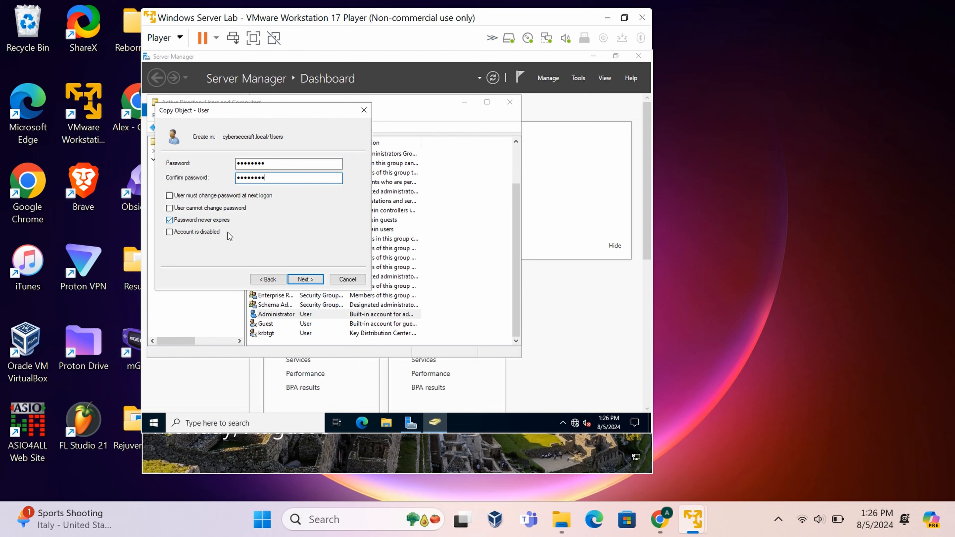
click(300, 281)
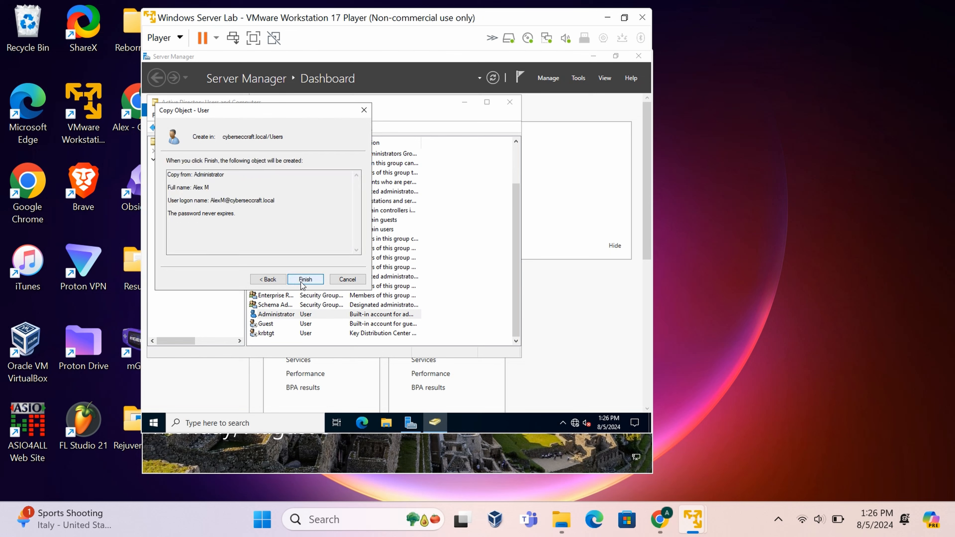
click(304, 280)
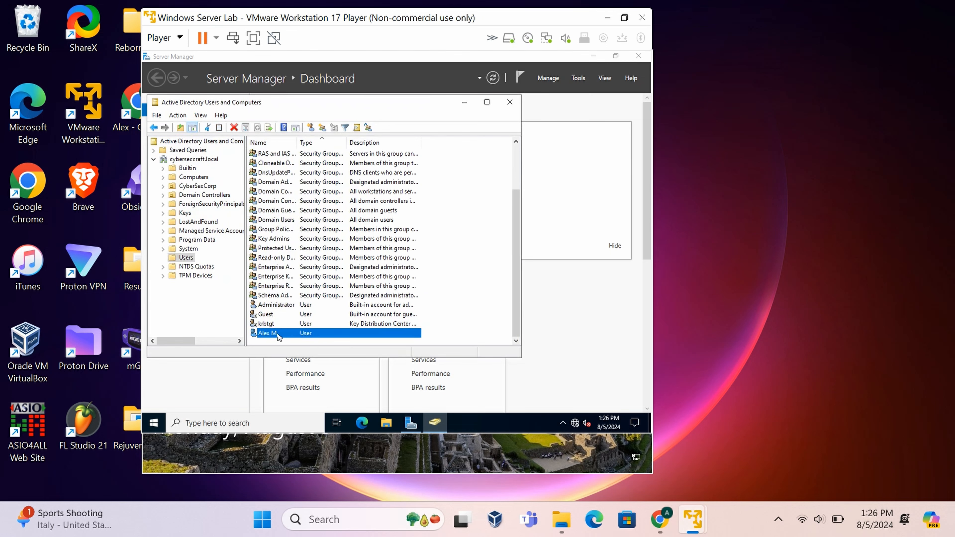
Review the Administrator account's group memberships on its Member Of tab.
click(303, 308)
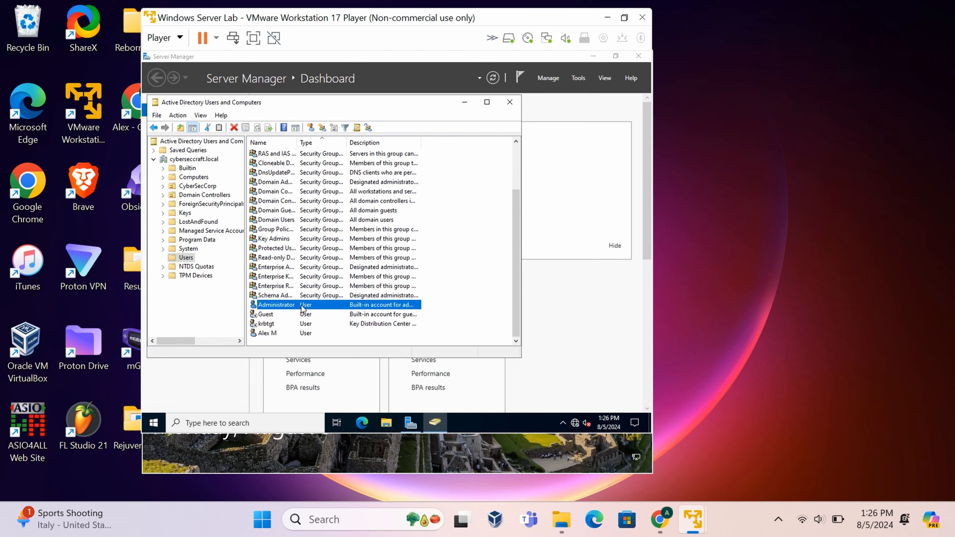
right_click(303, 308)
click(322, 285)
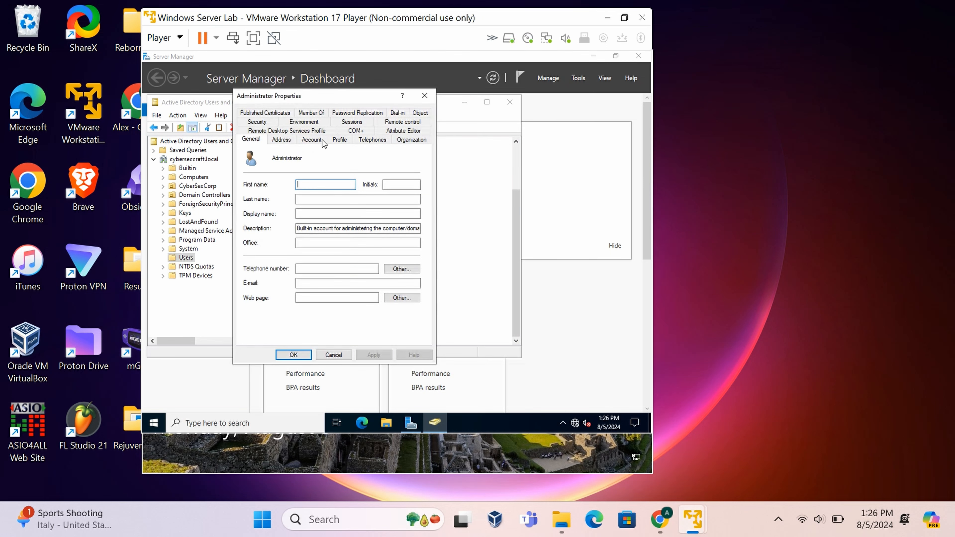
click(311, 112)
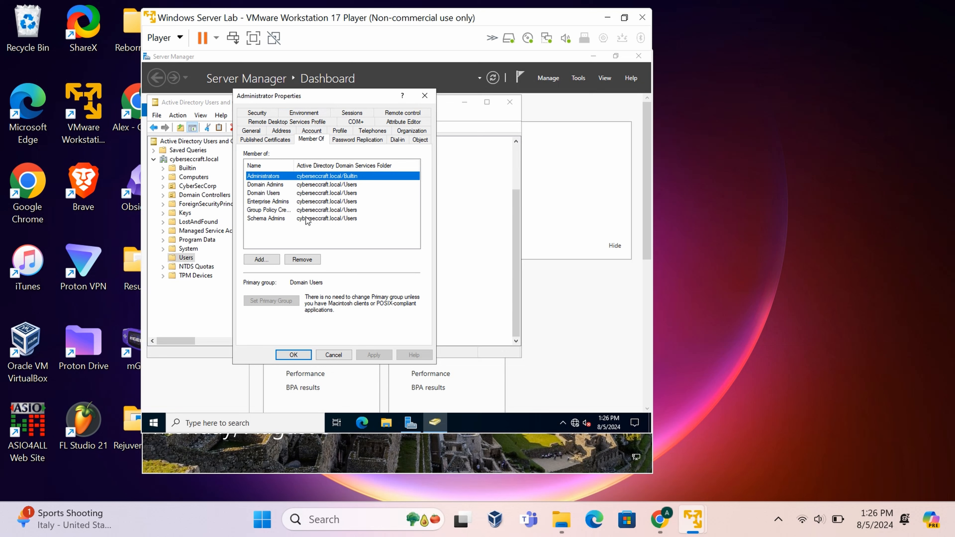
click(424, 99)
Confirm the new user is in Administrators, Domain Admins and Schema Admins, then close ADUC.
click(274, 336)
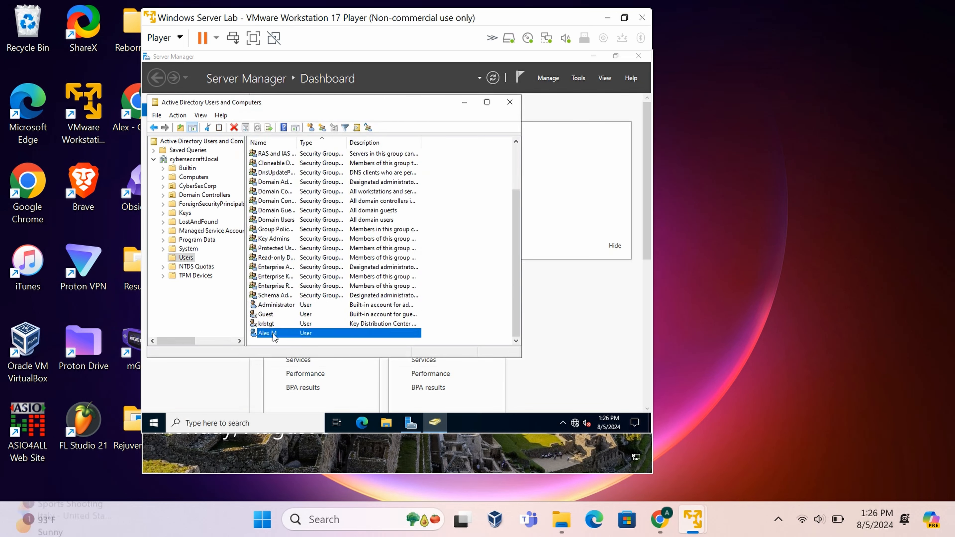
right_click(274, 336)
click(304, 315)
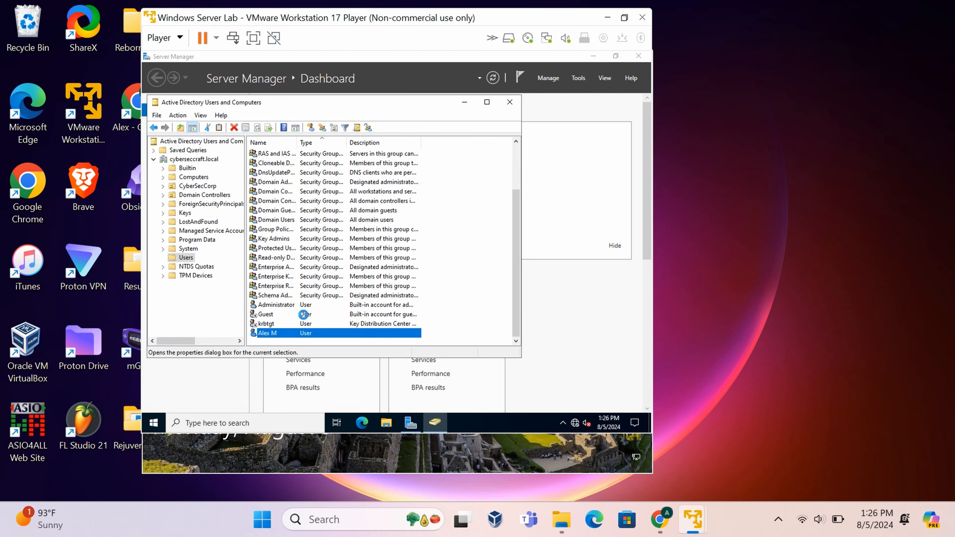
click(311, 113)
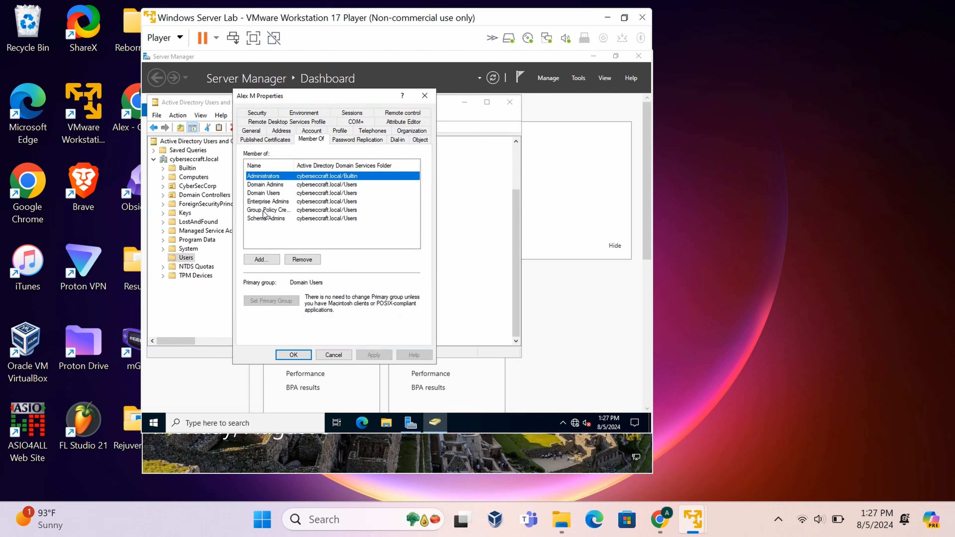
click(293, 355)
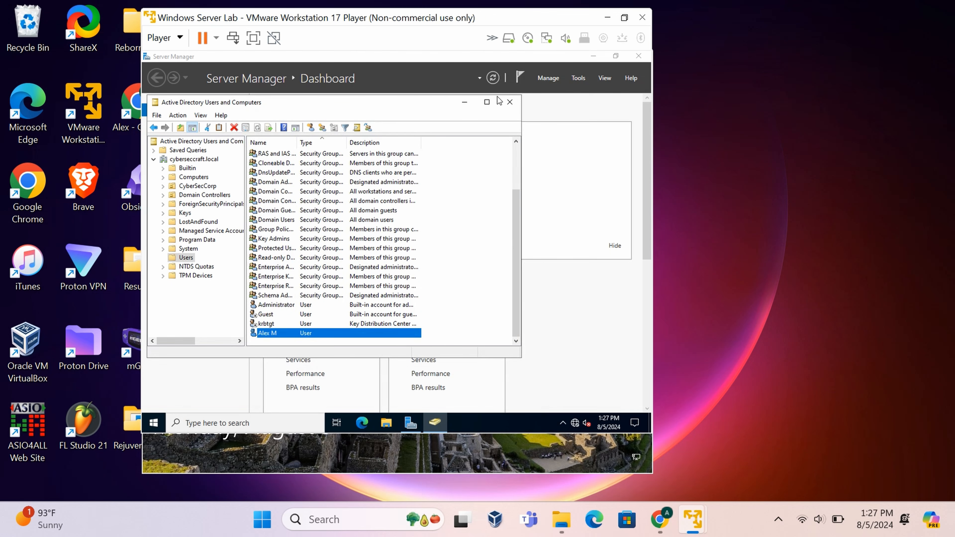
click(509, 105)
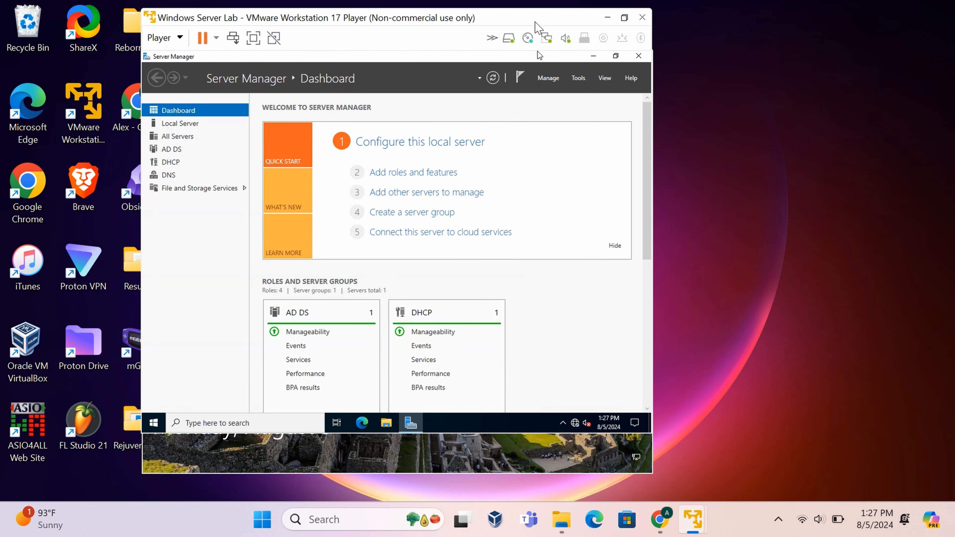
drag(564, 18, 636, 9)
Sign in to the Windows 10 RSAT VM's local Admin account and bring up the taskbar search panel.
click(678, 12)
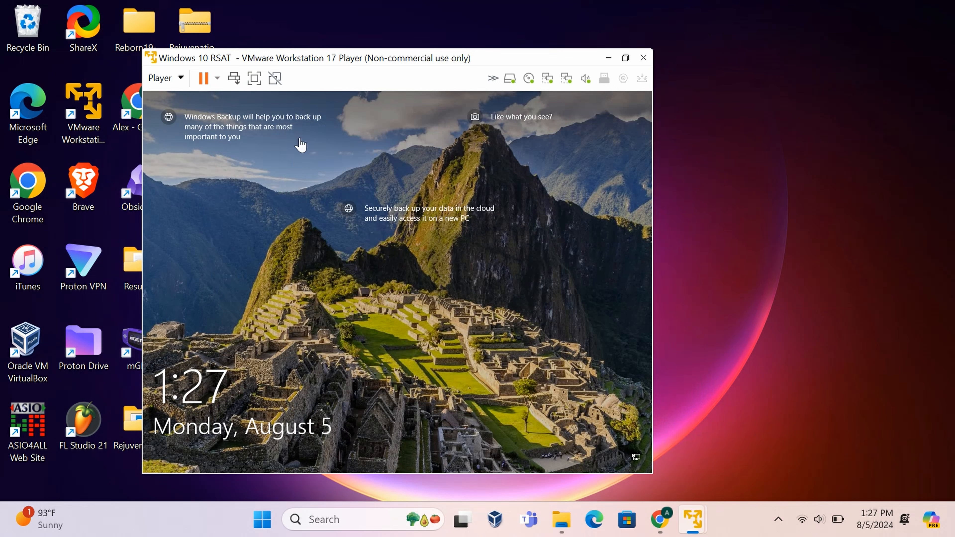
click(249, 103)
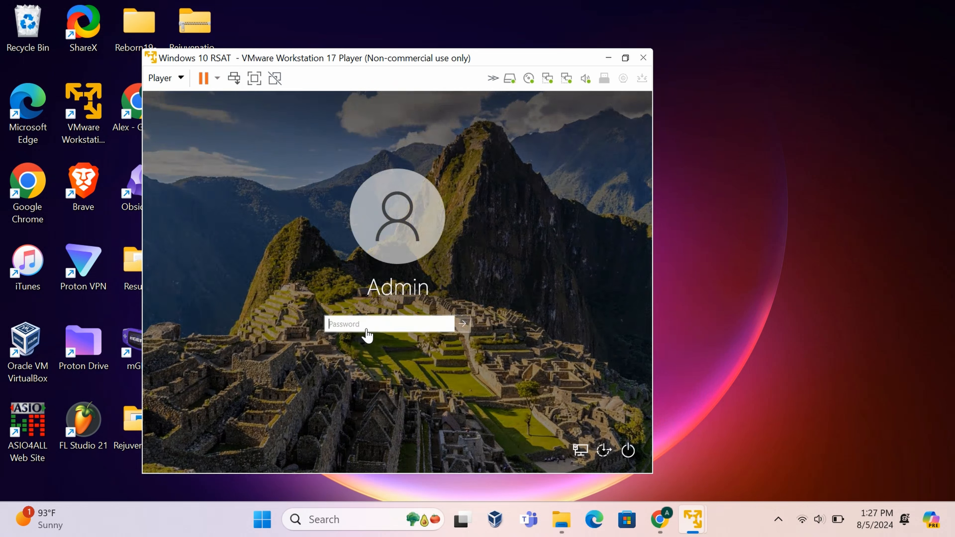
text(P)
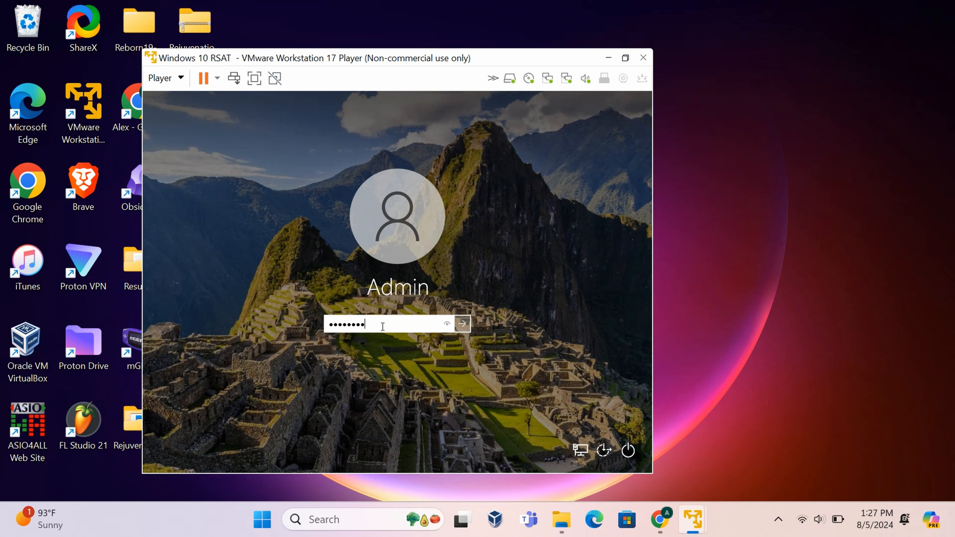
key(Return)
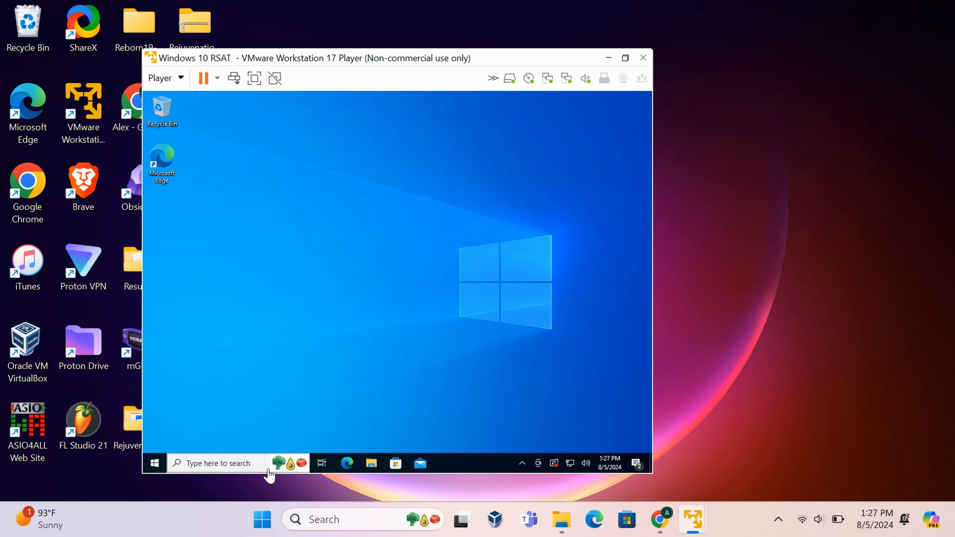
click(253, 462)
click(594, 377)
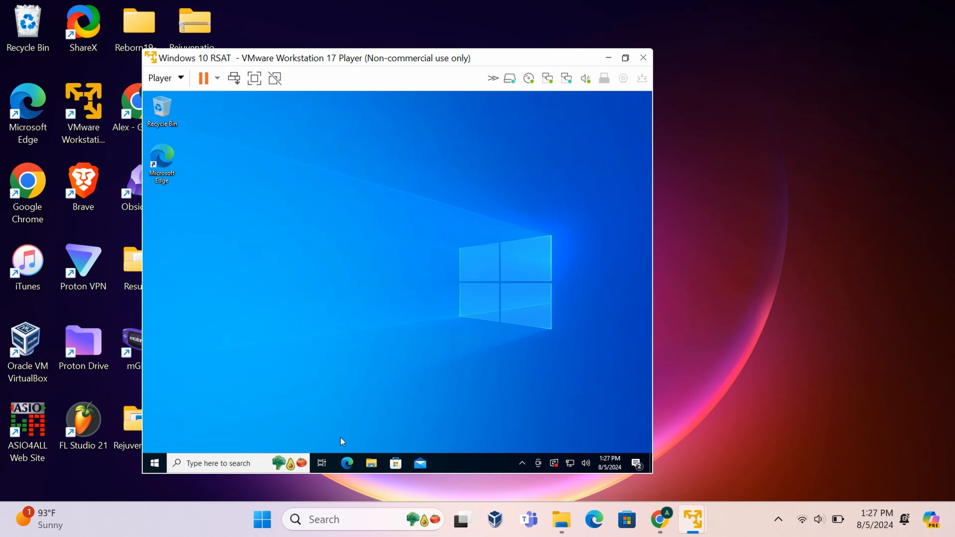
click(275, 461)
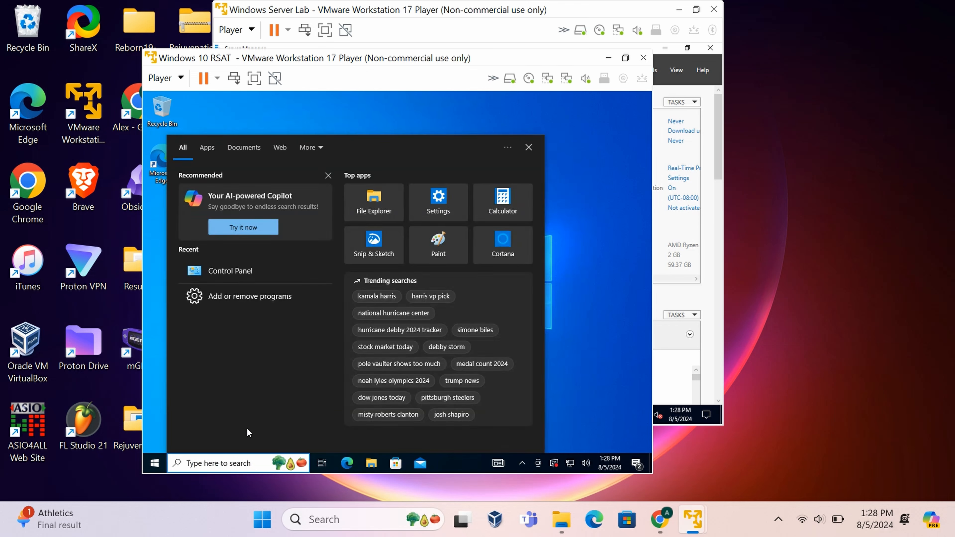
Open Network and Sharing Center from Control Panel and view the Ethernet0 connection's status.
click(274, 274)
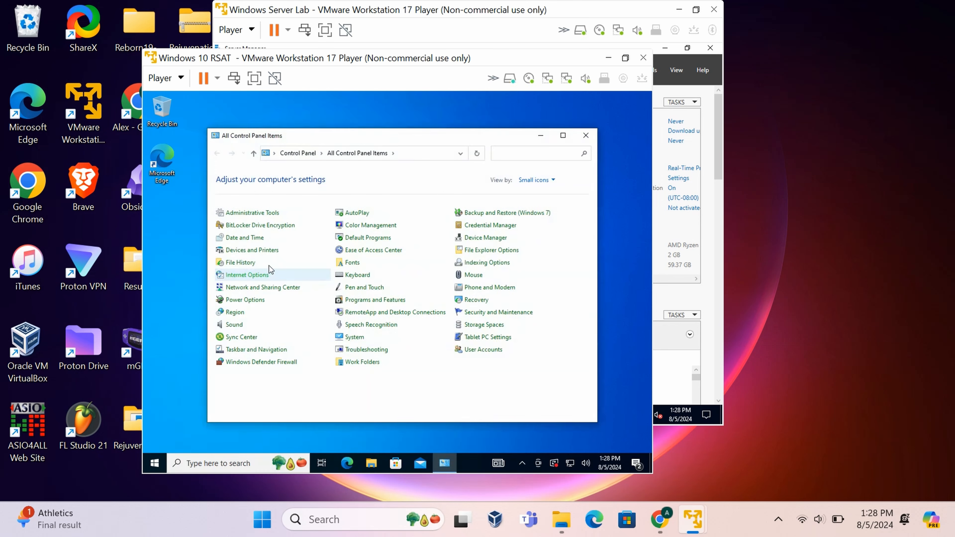
click(265, 288)
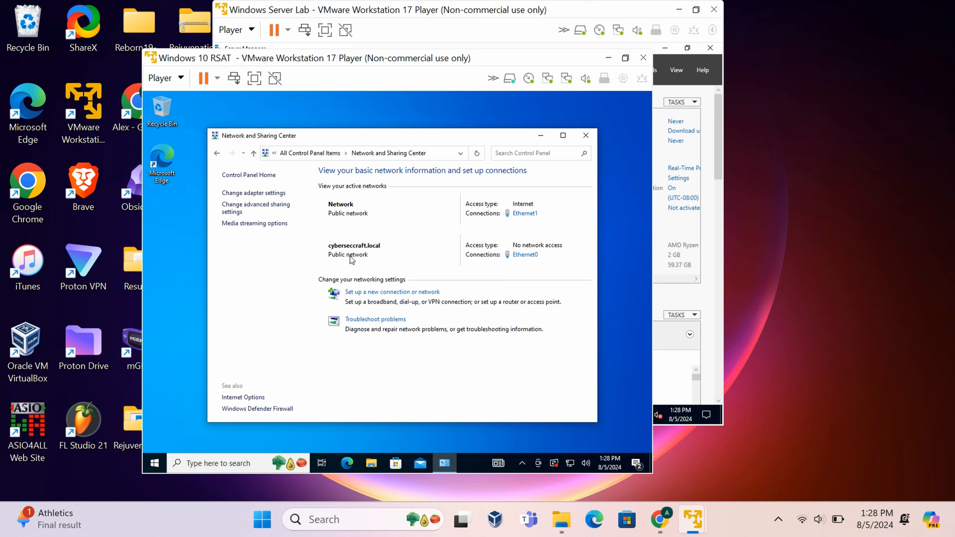
click(524, 255)
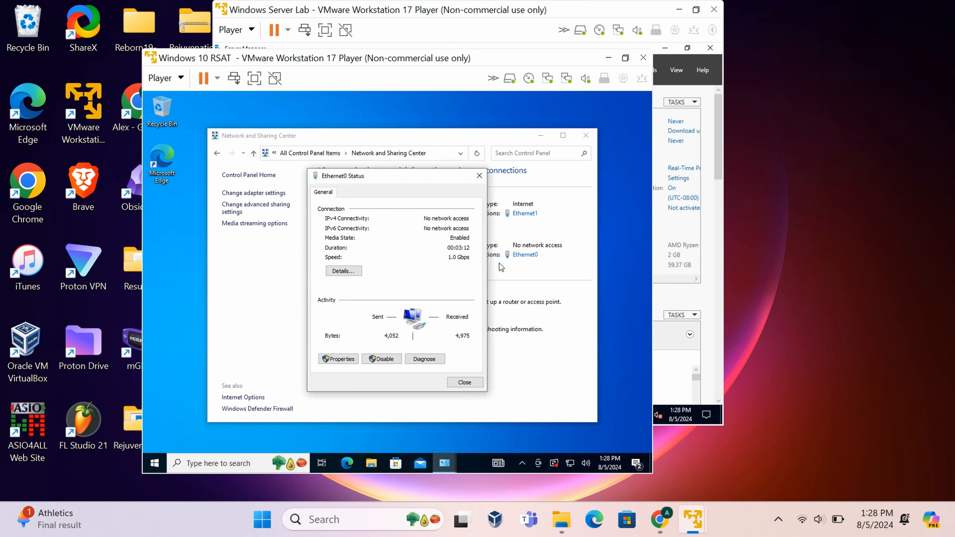
In Ethernet0's IPv4 (TCP/IPv4) properties, switch DNS to manually specified server addresses.
click(348, 360)
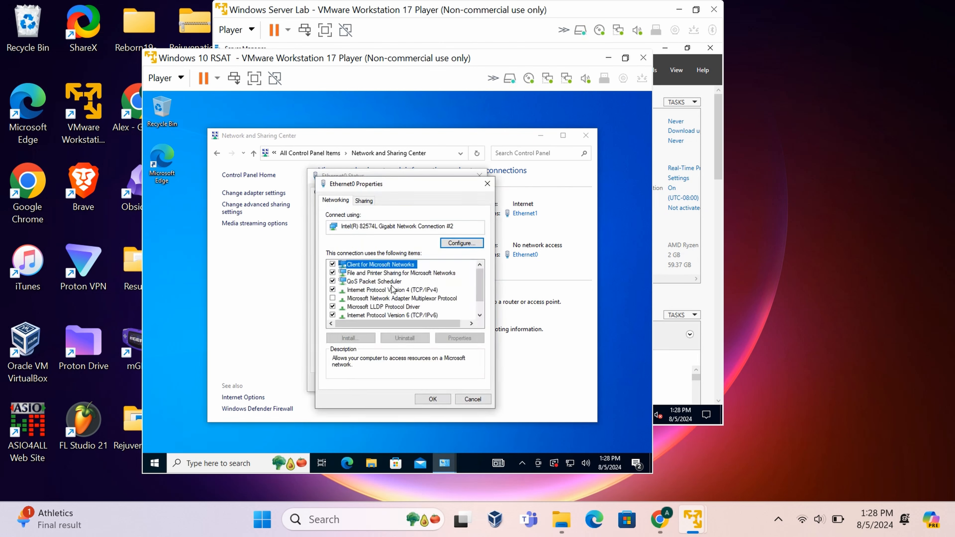
double_click(393, 290)
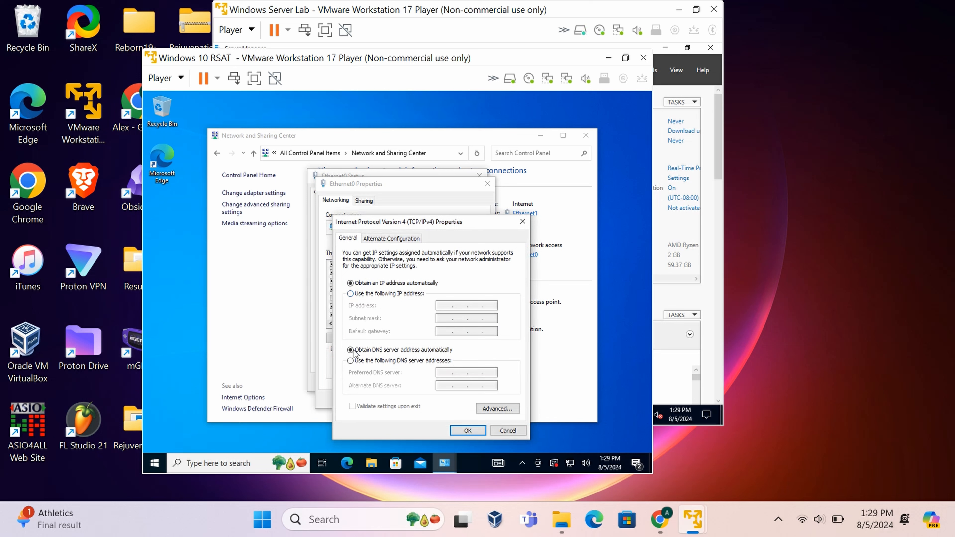
click(353, 360)
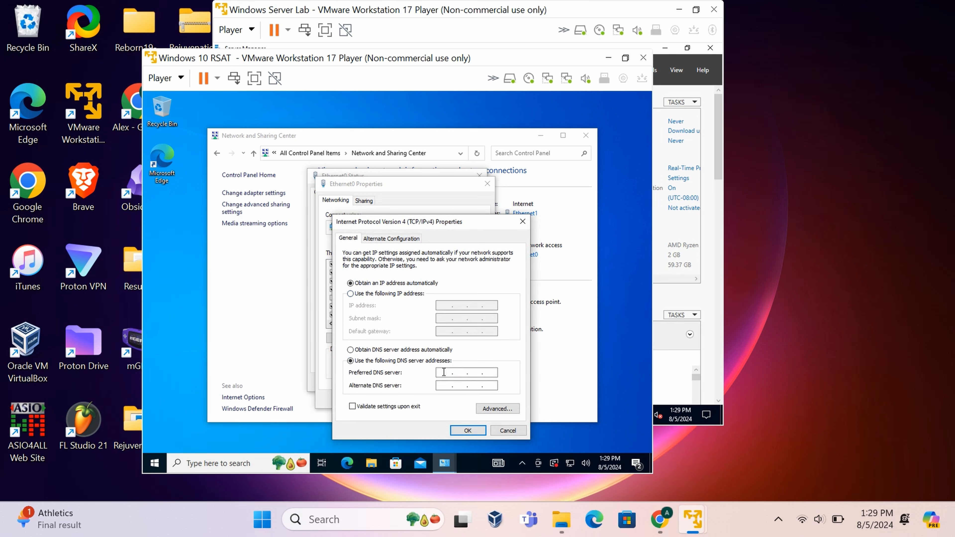
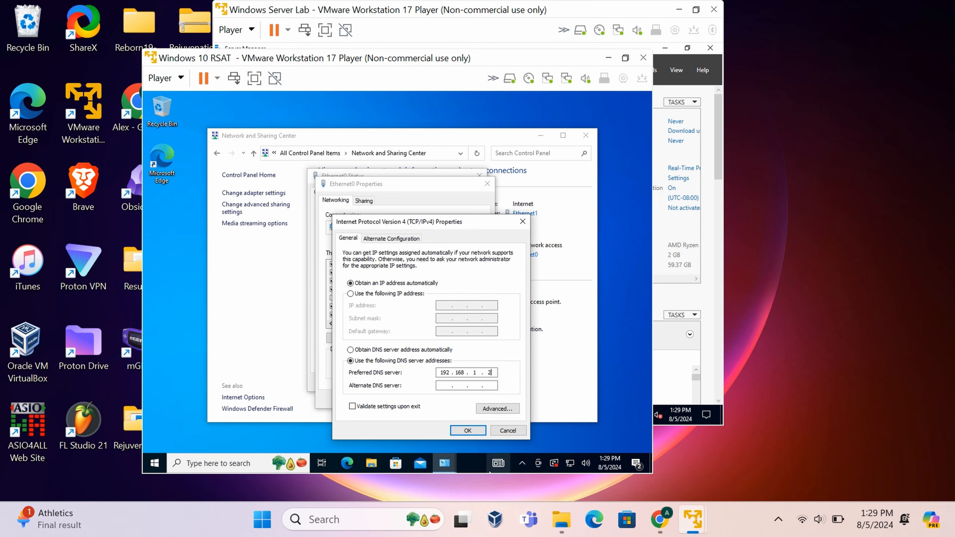
Keep 192.168.1.2 as the preferred DNS server and close IPv4, Ethernet0 and Network and Sharing Center windows.
click(464, 430)
click(432, 399)
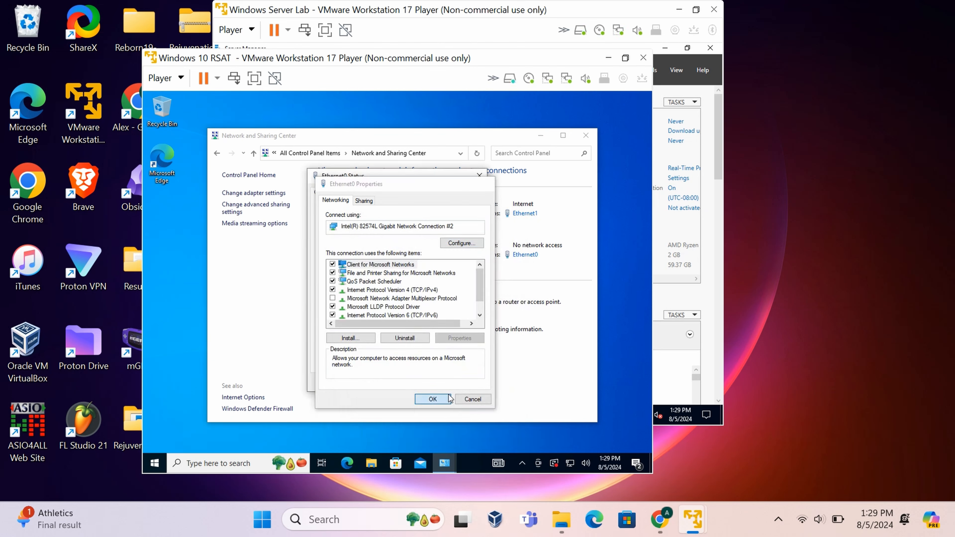
click(463, 377)
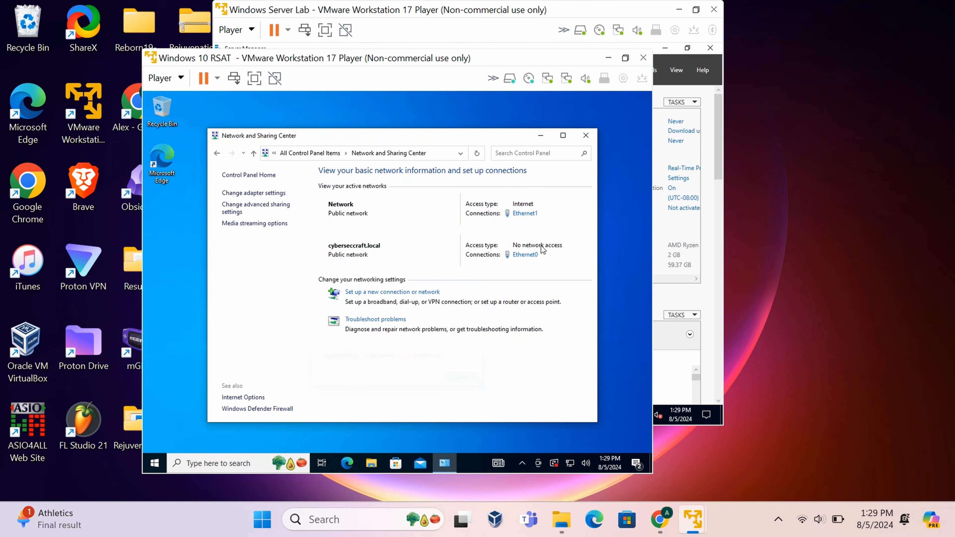
click(585, 135)
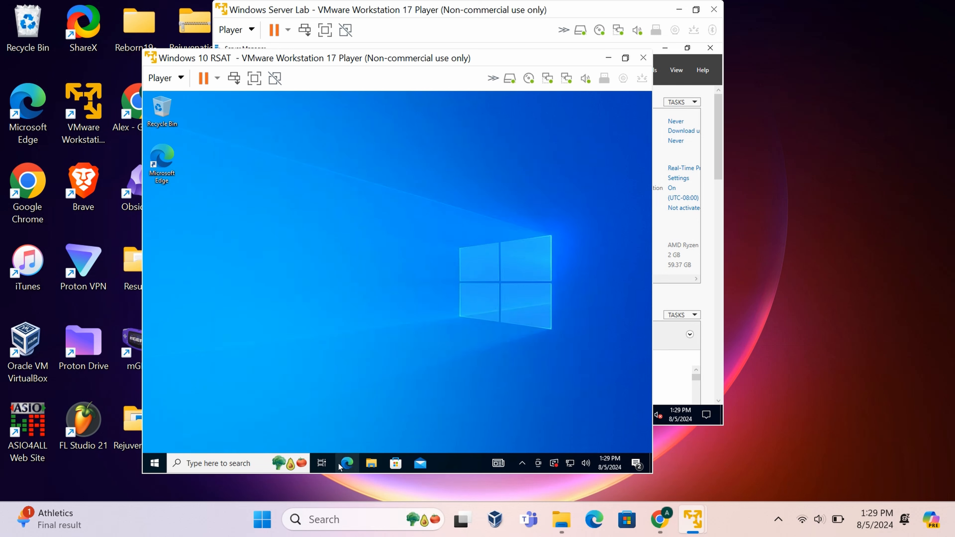
Open Control Panel's System page and its computer name and domain settings.
click(246, 464)
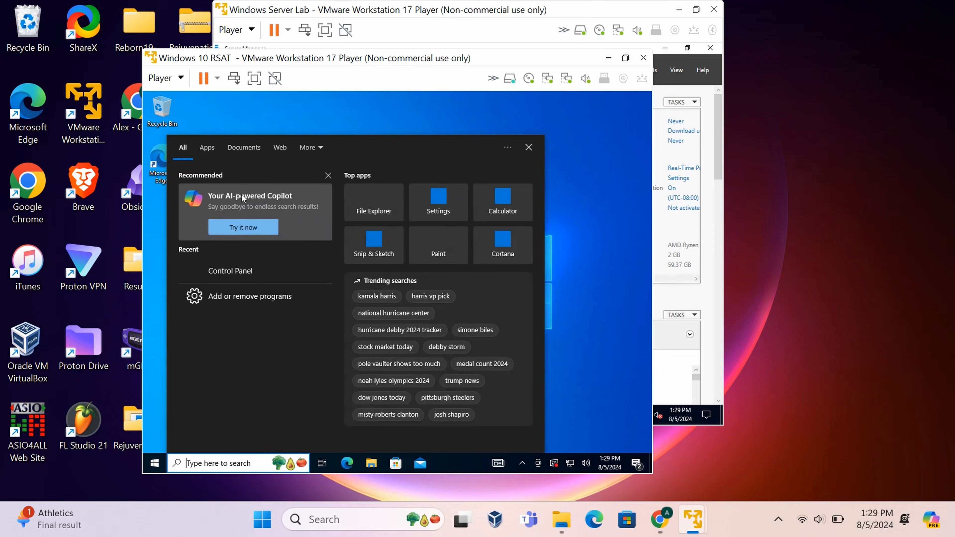
click(224, 270)
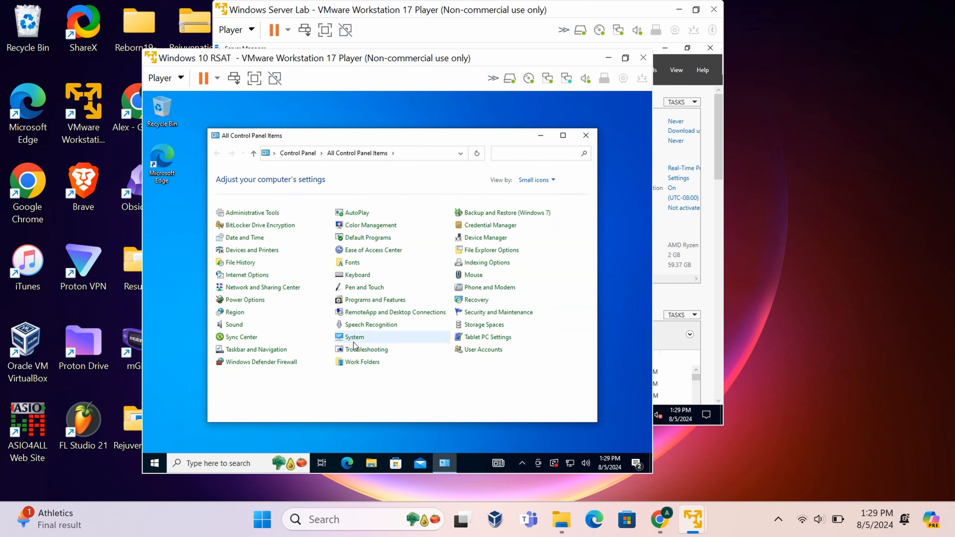
right_click(352, 338)
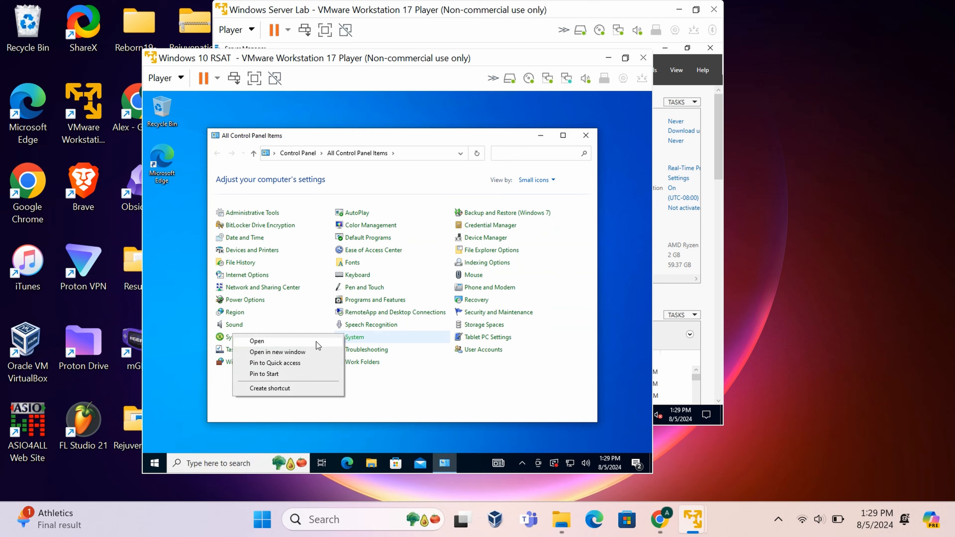
click(300, 342)
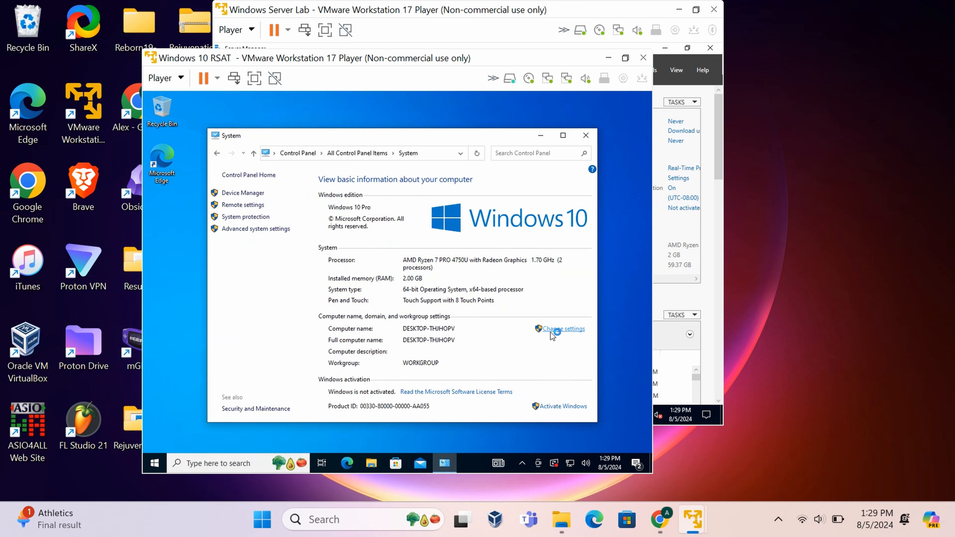
click(549, 331)
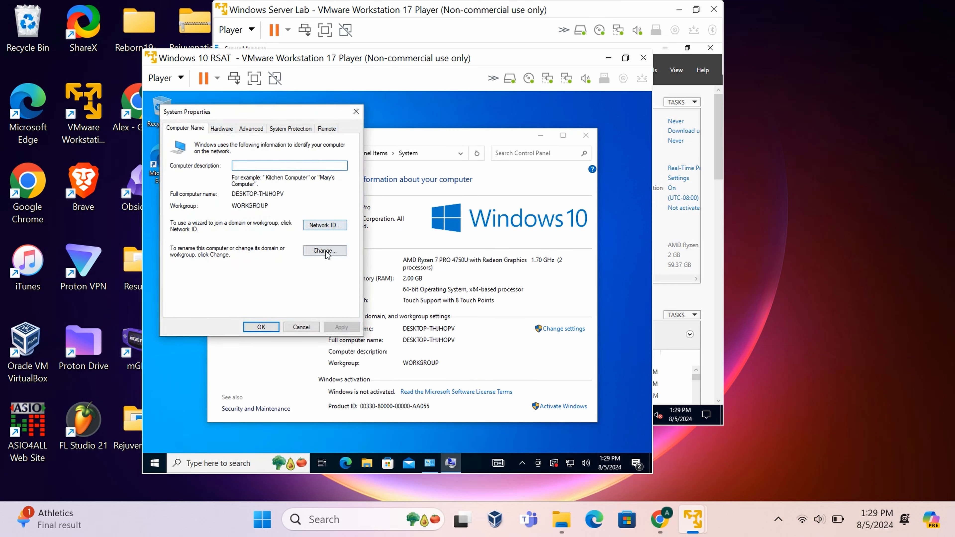
Rename the computer to Workstation2, choose Domain membership, and check the domain details on the Server Lab VM.
click(325, 251)
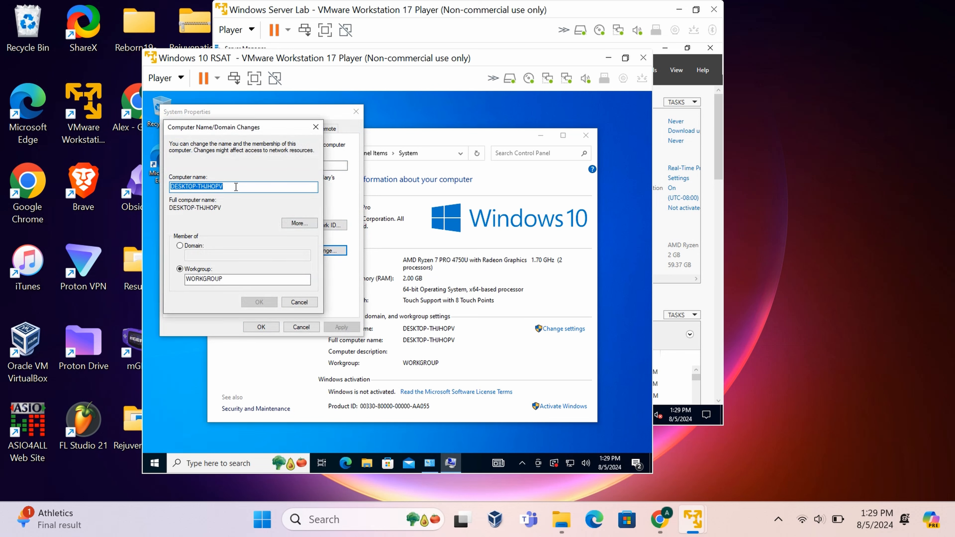
key(BackSpace)
text(Workstation2)
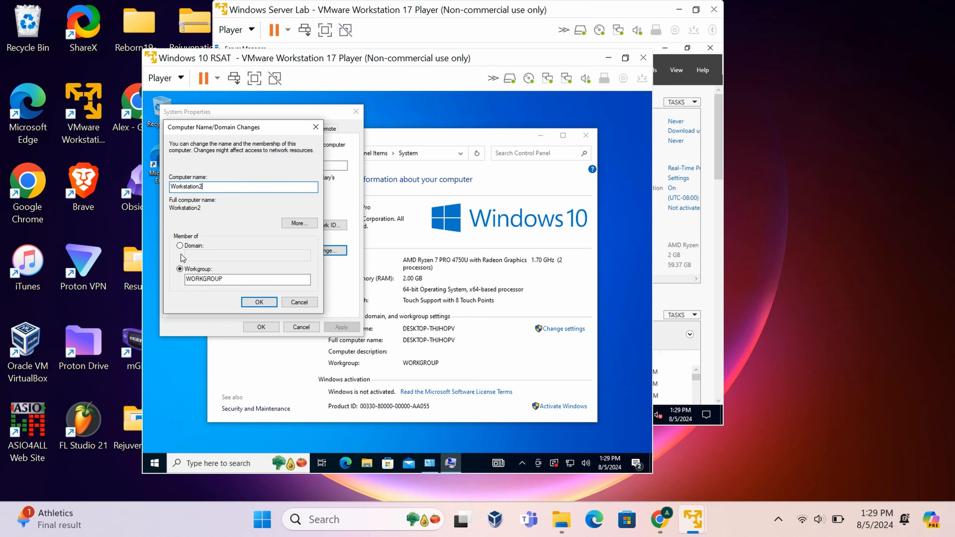
click(180, 246)
click(195, 255)
text(c)
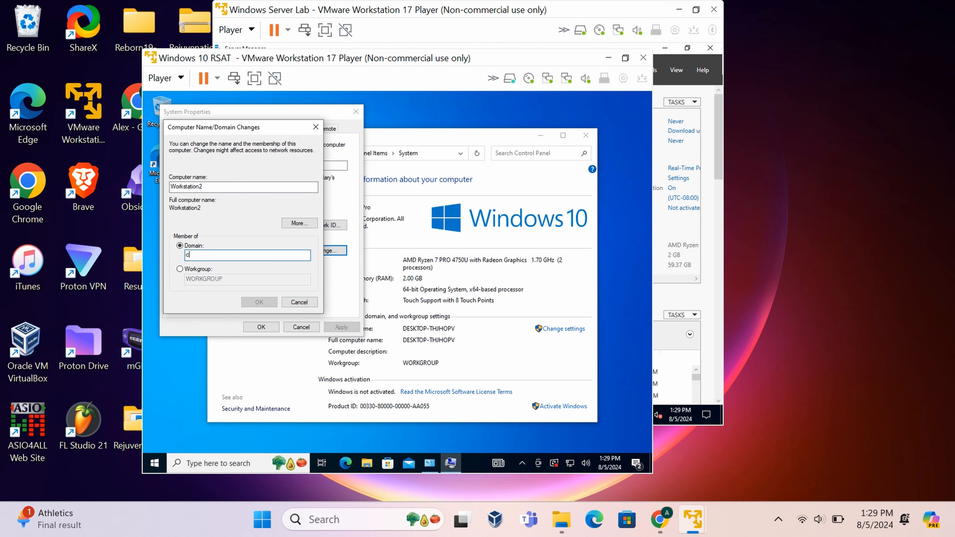
text(yb)
click(710, 144)
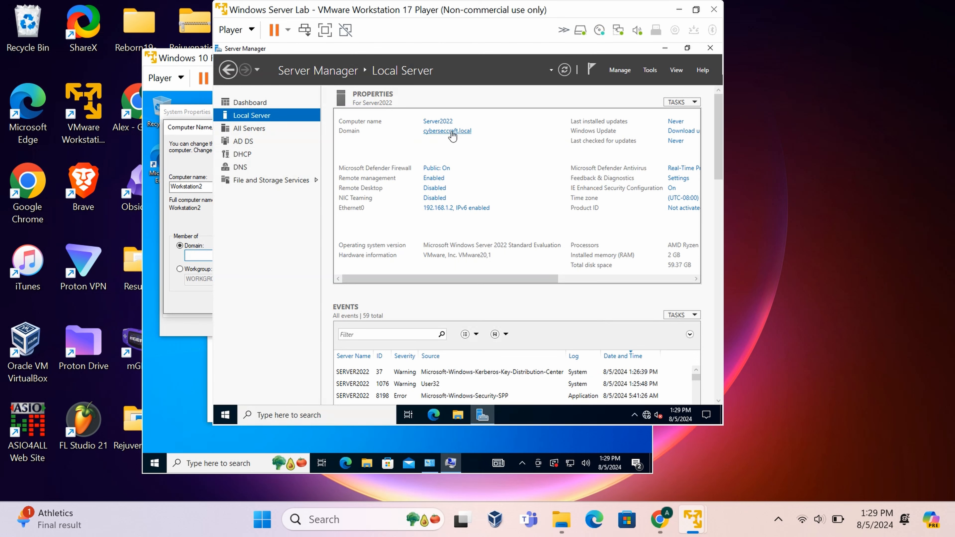
Enter cybersecraft.local as the domain and submit the domain join request.
click(679, 11)
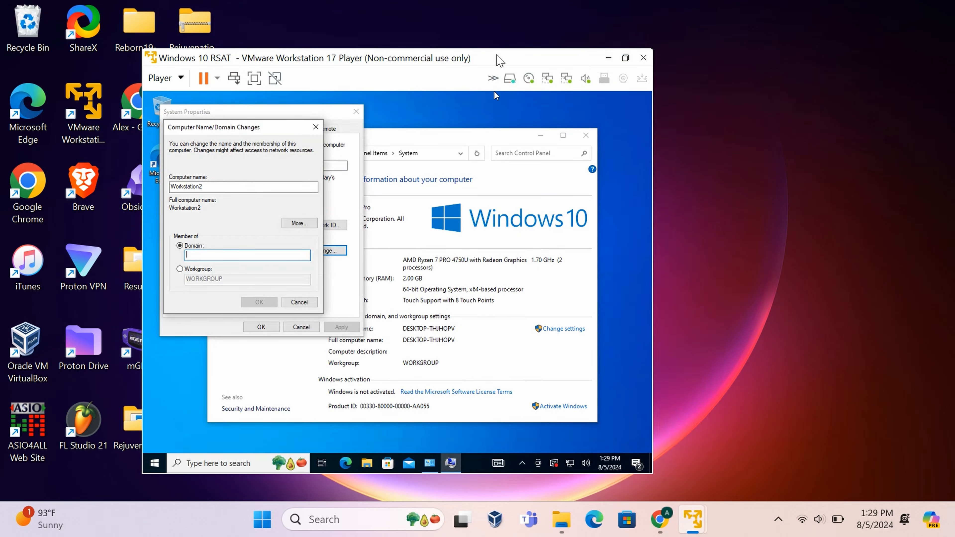
drag(497, 58, 594, 49)
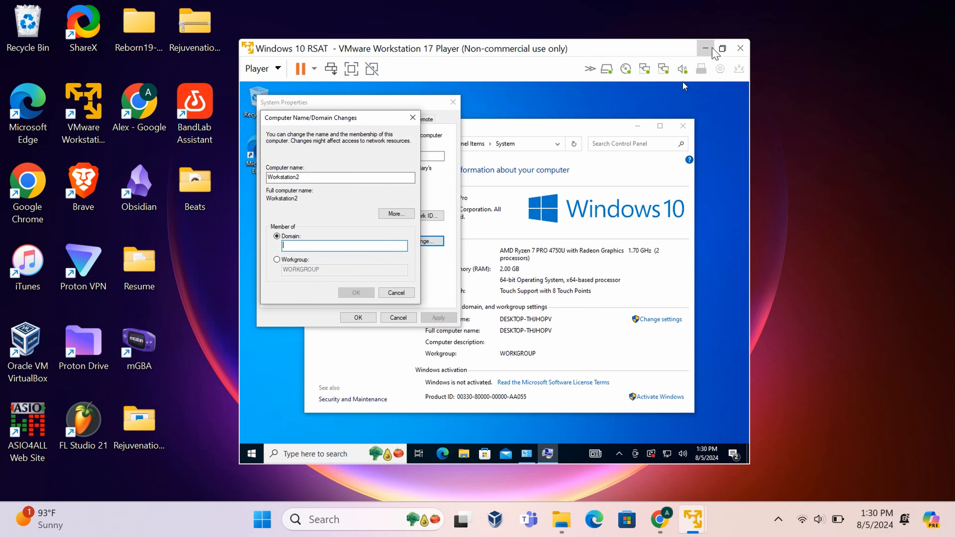
click(343, 246)
text(cyberseccraft.local)
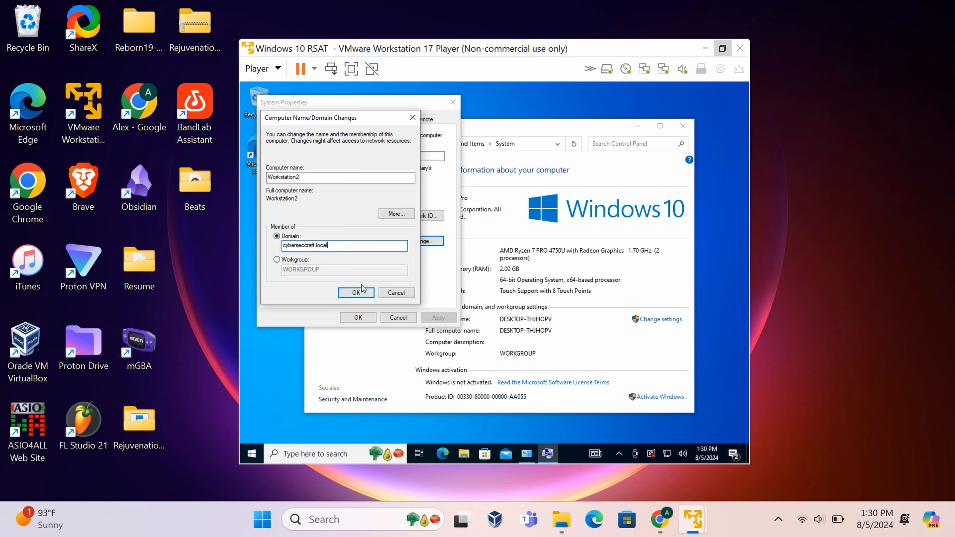
click(349, 294)
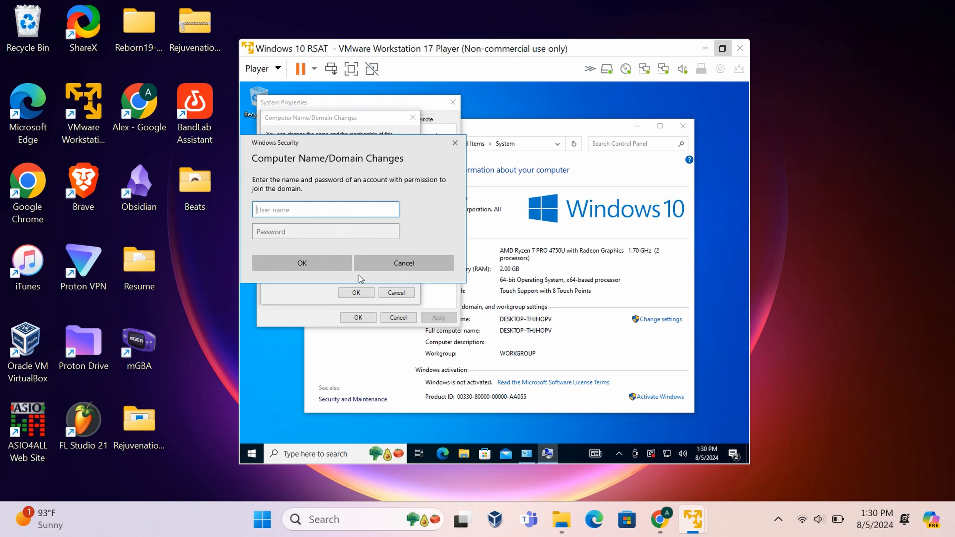
Authorise the domain join with the domain admin account's user name and password.
text(AlexM)
click(358, 232)
text(•••)
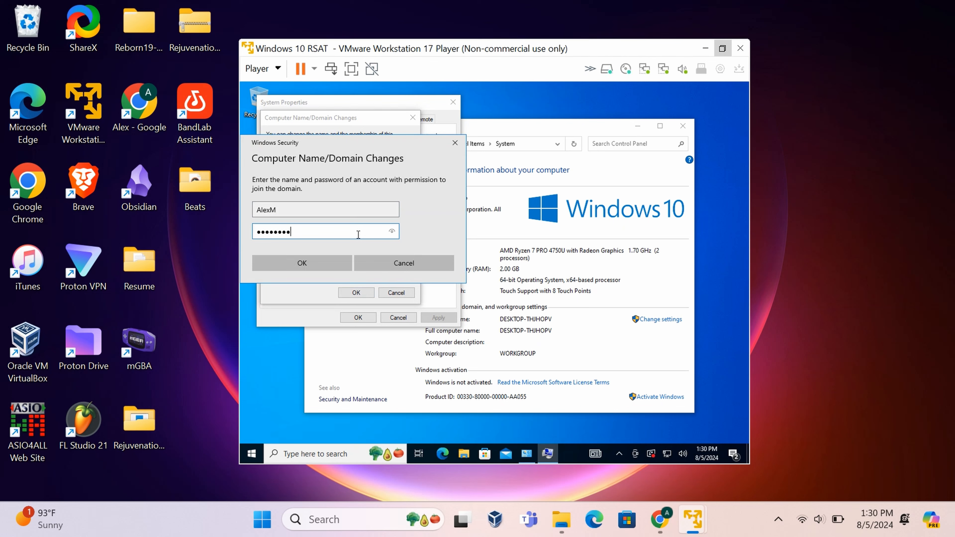
key(Return)
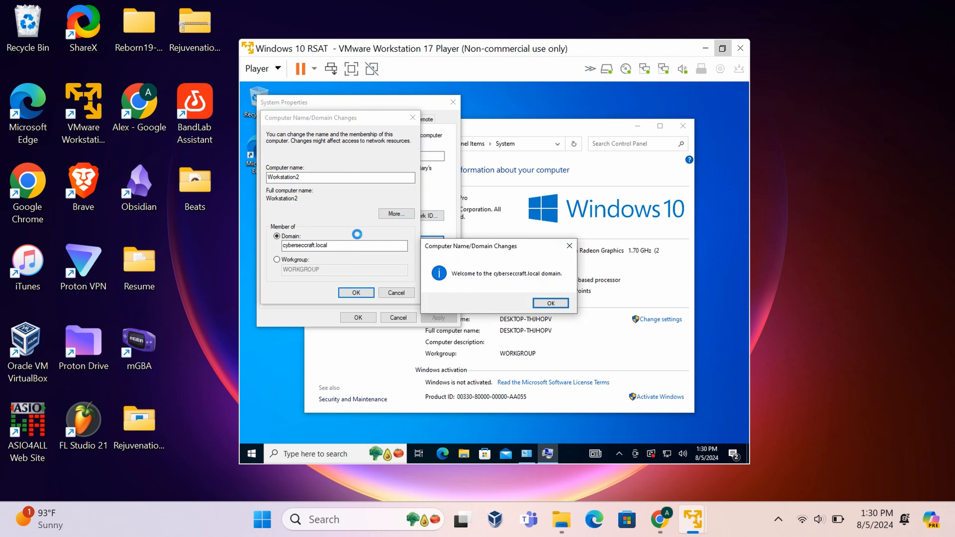
Acknowledge the domain welcome and restart notices, close System Properties, and restart the VM.
click(548, 303)
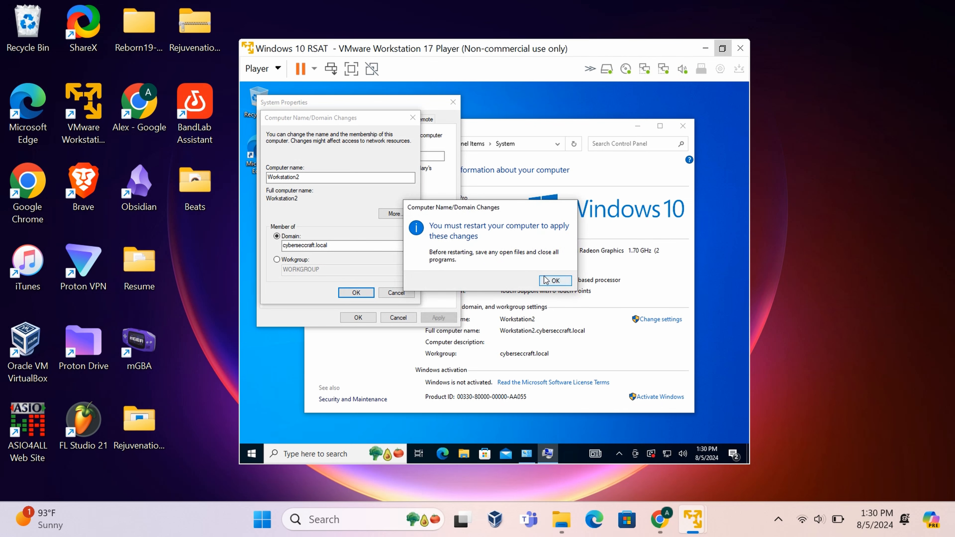
click(554, 280)
click(357, 318)
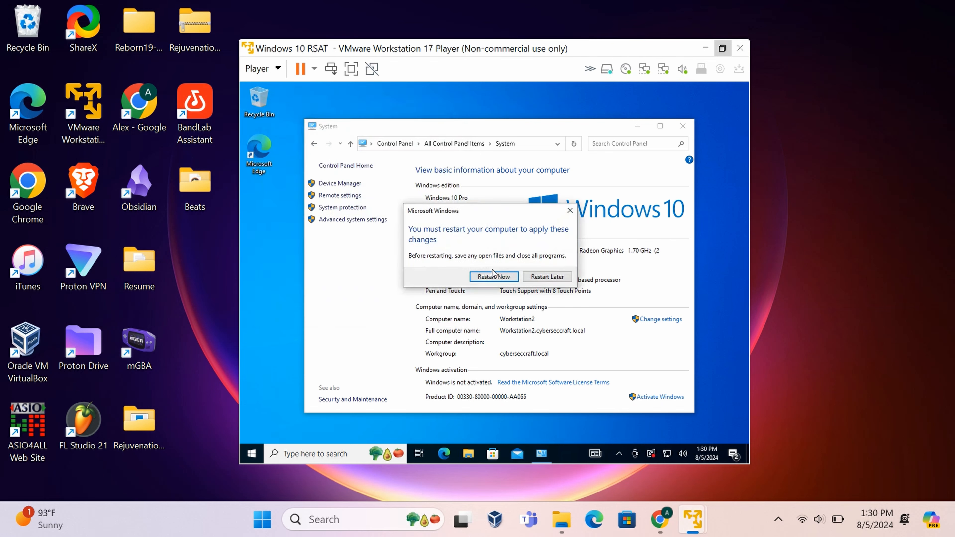
click(493, 276)
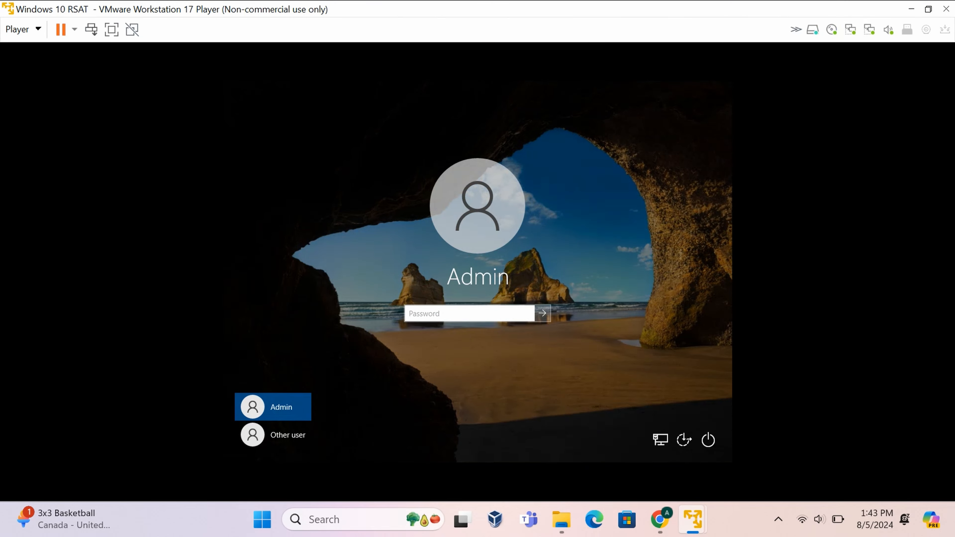
Sign in as Other user with the CYBERSECCRAFT domain account's user name and password.
click(291, 434)
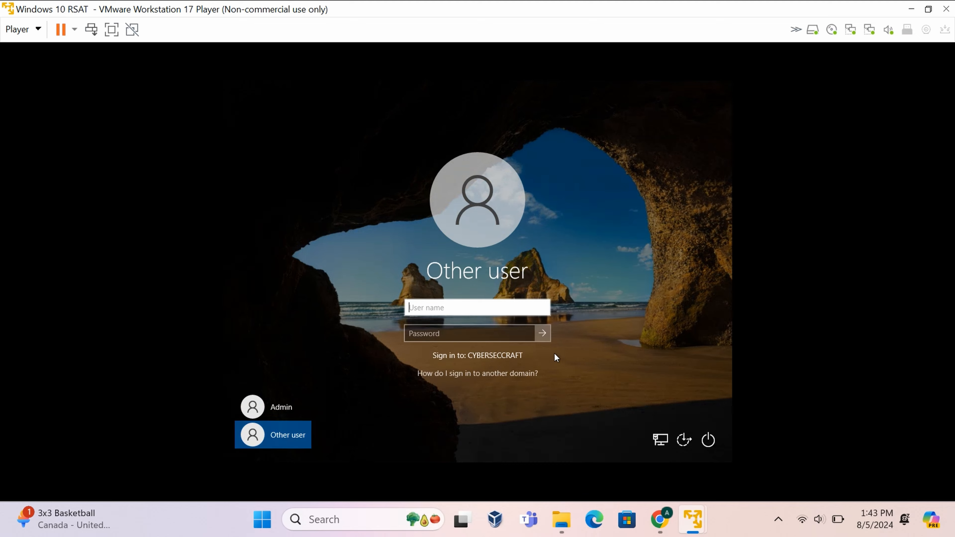
click(453, 310)
text(AlexM)
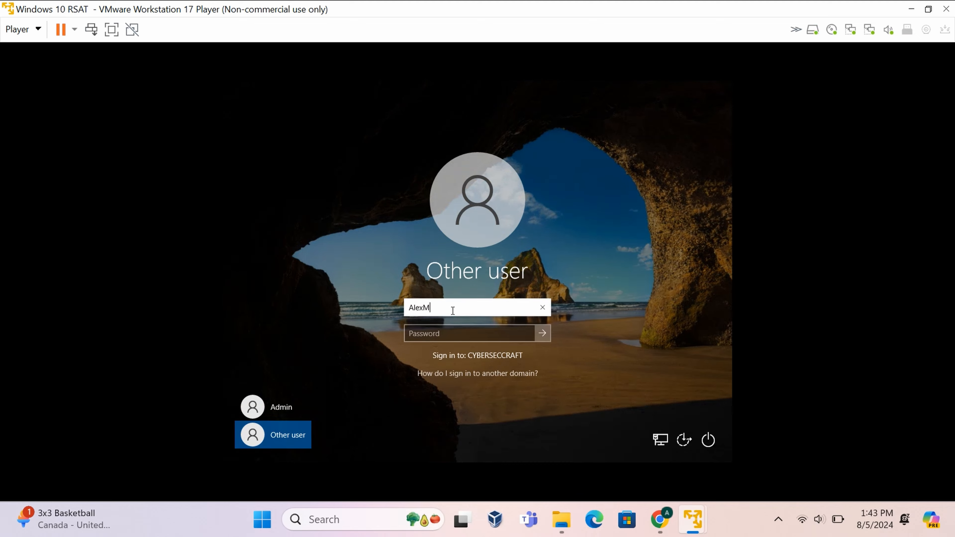
click(450, 333)
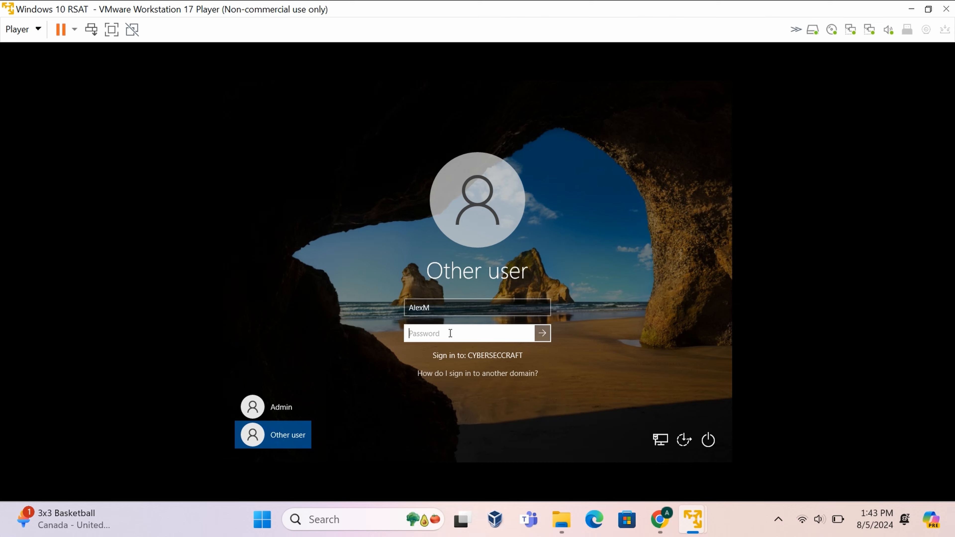
text(••)
key(Return)
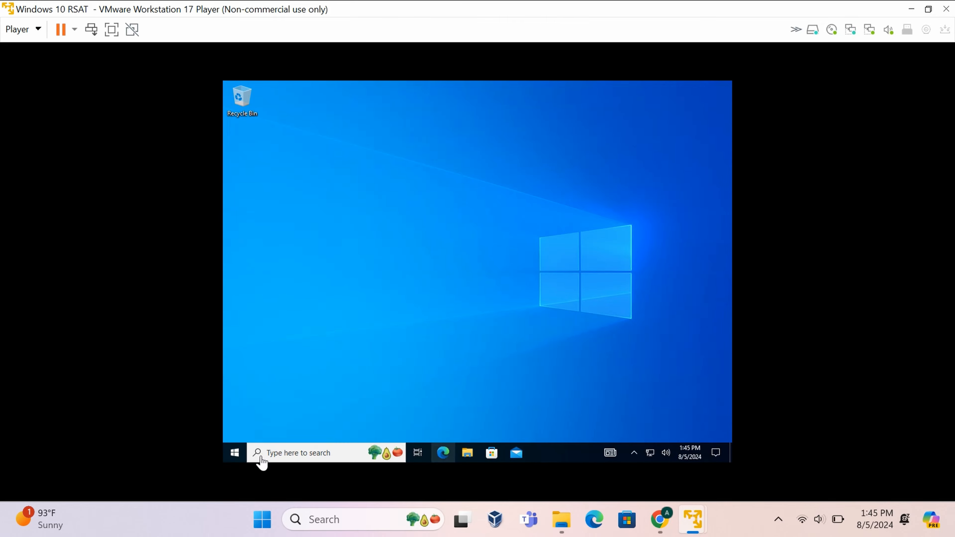
Launch Active Directory Users and Computers from Start's Windows Administrative Tools folder.
click(235, 453)
scroll(278, 365, down, 5)
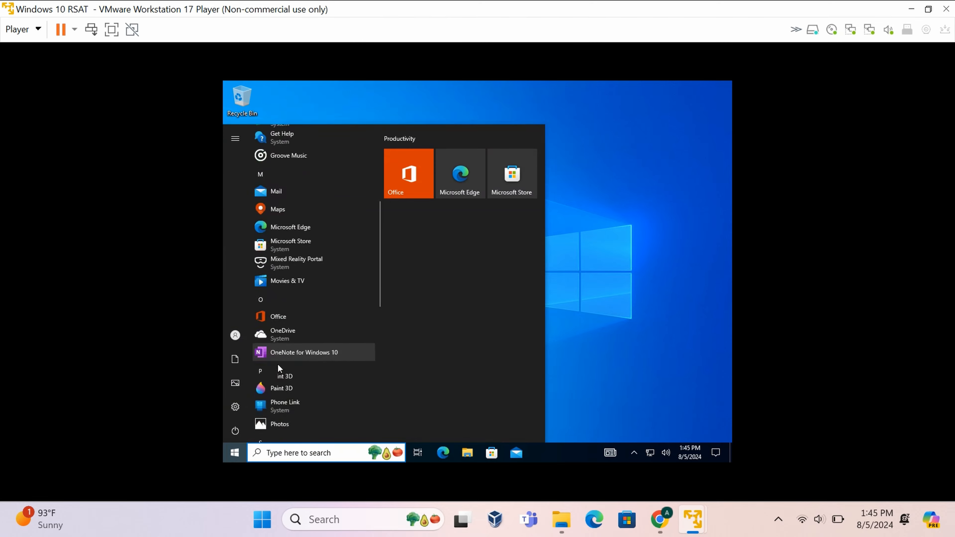
scroll(278, 365, down, 8)
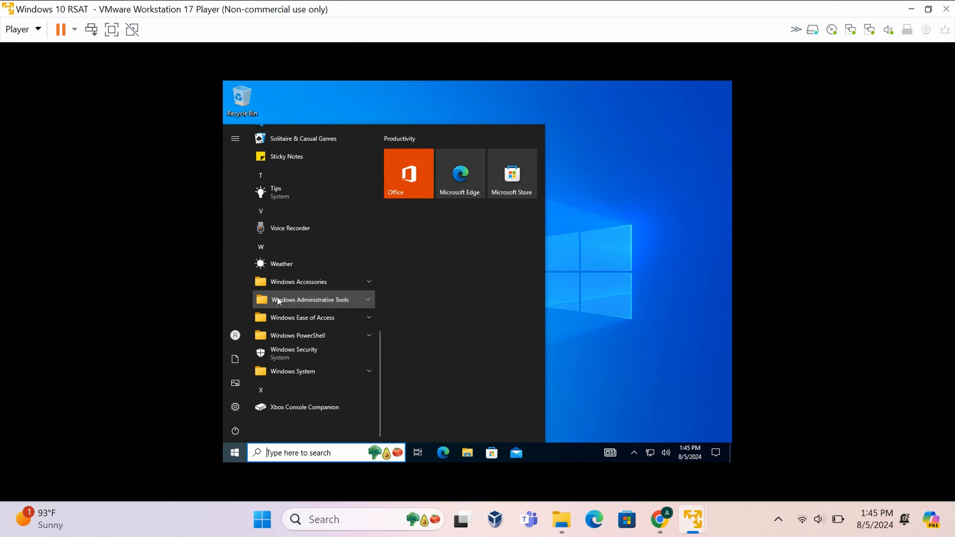
click(277, 300)
scroll(312, 331, down, 2)
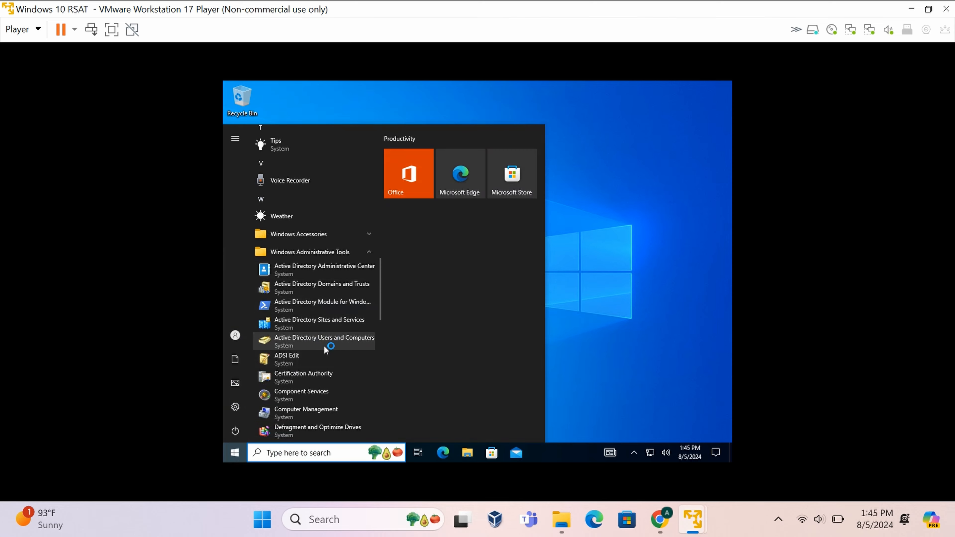
click(333, 340)
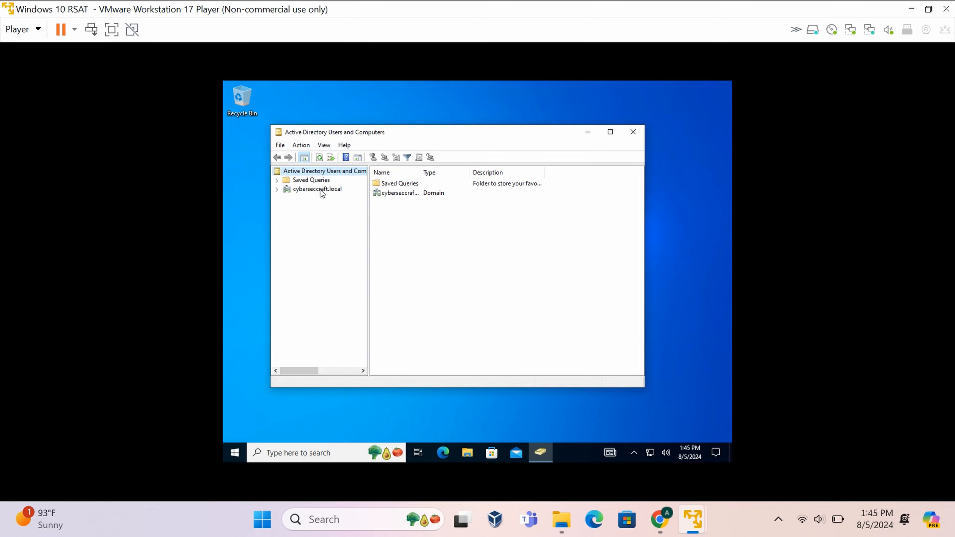
Expand the cyberseccraft.local domain and the CyberSecCorp OU to show its child OUs.
click(293, 190)
click(277, 190)
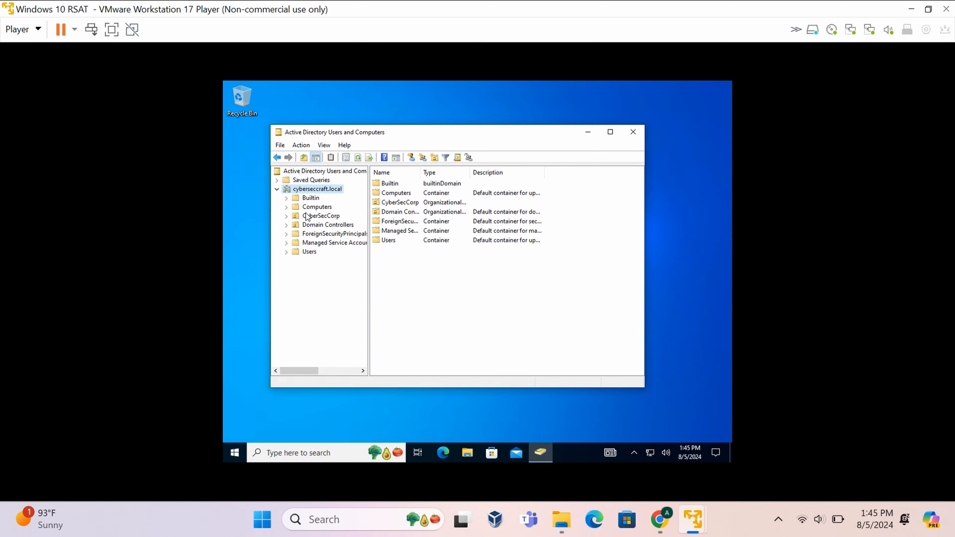
click(301, 216)
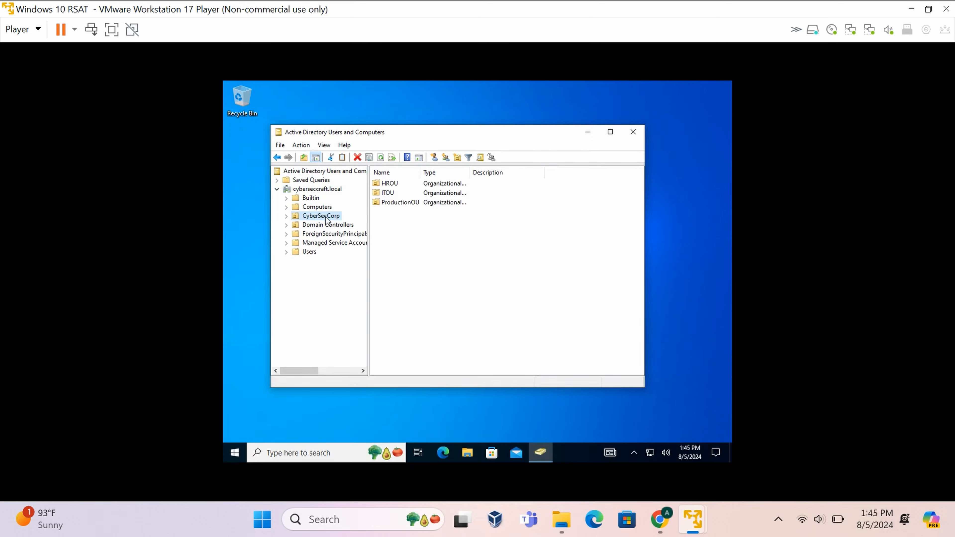
click(287, 216)
Browse HROU, ITOU and ProductionOU, then list the Users container's accounts and groups.
click(319, 226)
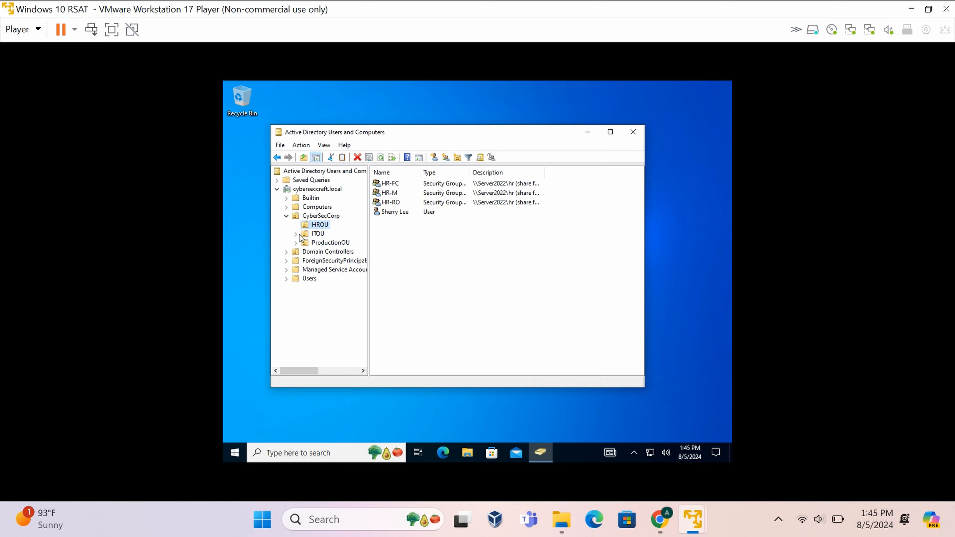
click(317, 234)
click(326, 243)
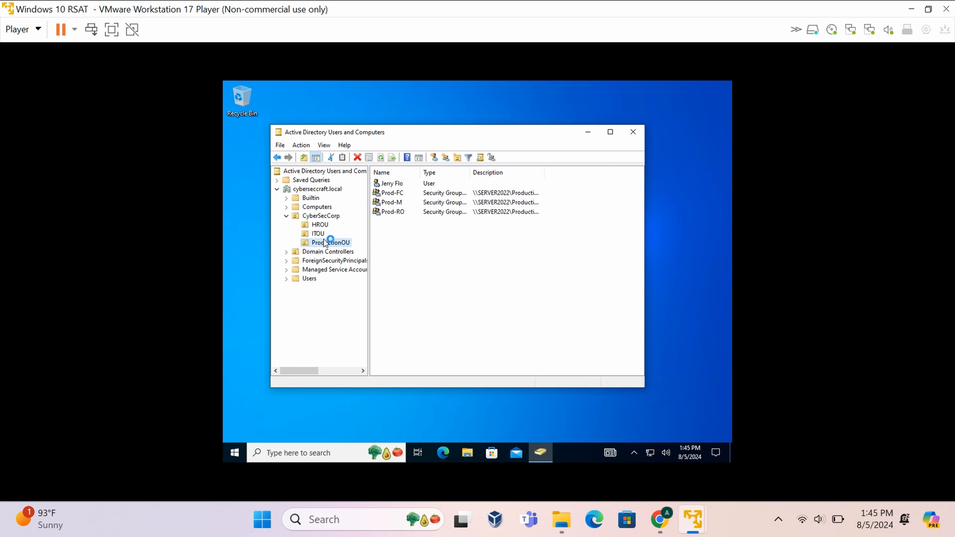
click(325, 225)
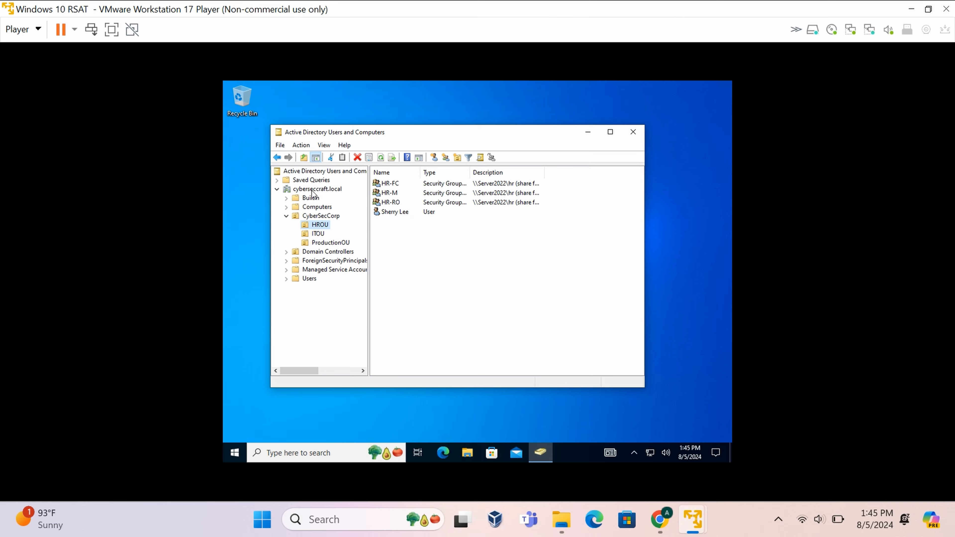
click(309, 279)
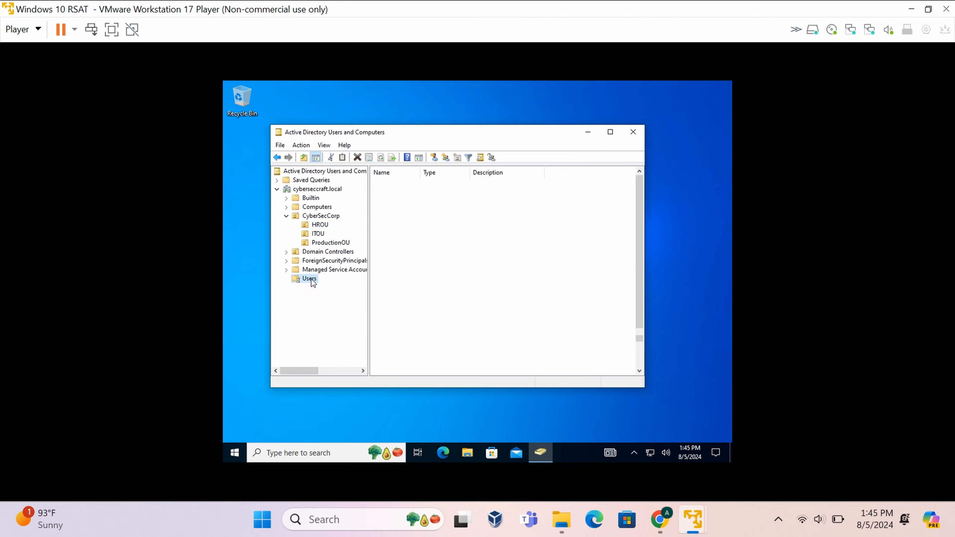
scroll(429, 298, up, 2)
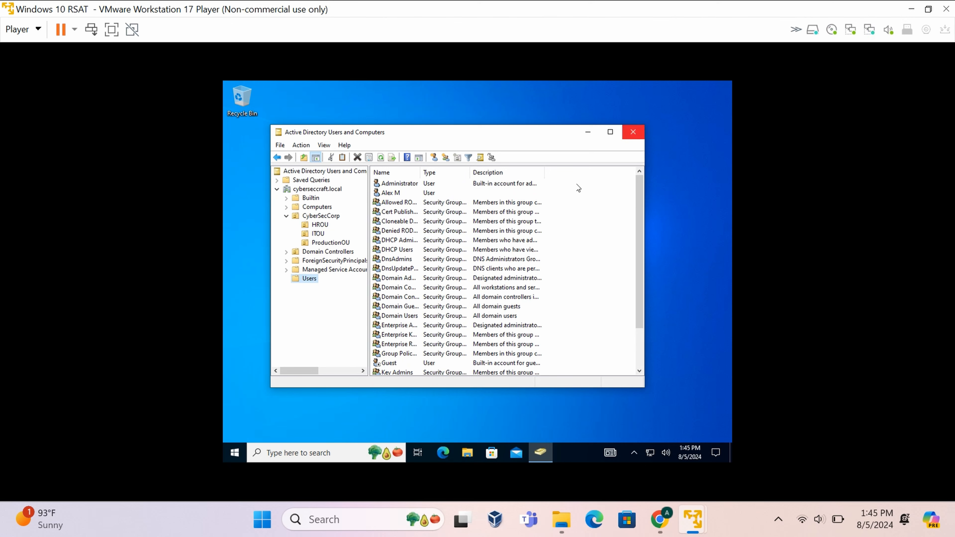
Launch Server Manager from the Start menu and close Active Directory Users and Computers.
click(237, 453)
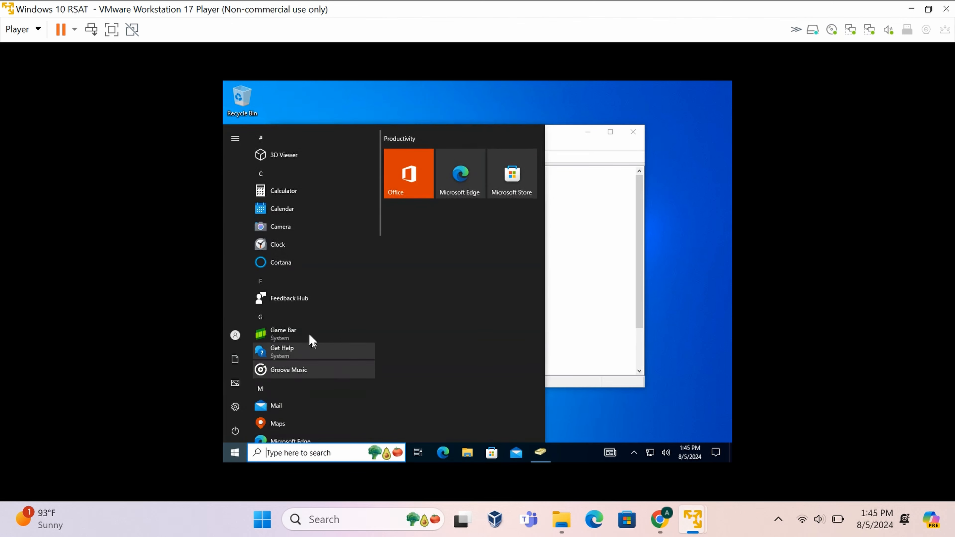
scroll(297, 306, down, 6)
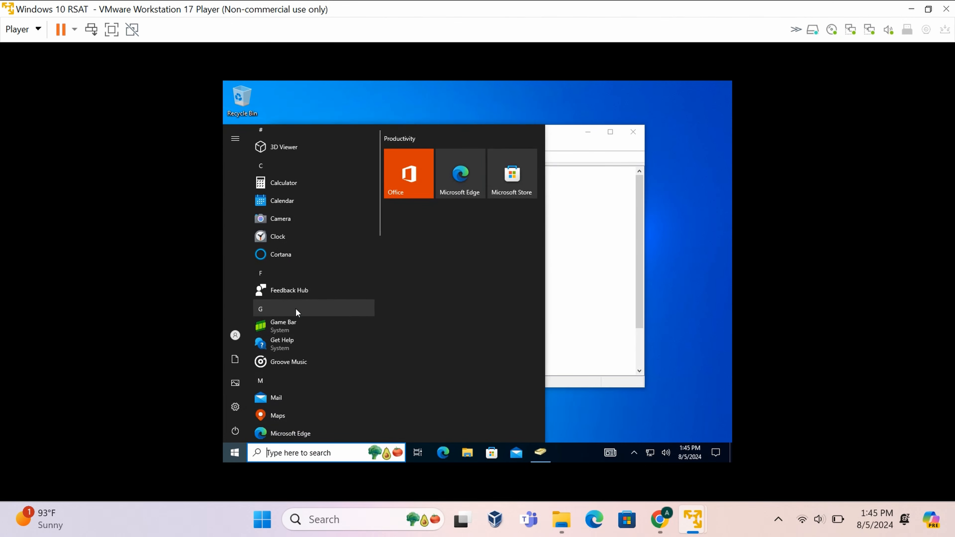
scroll(303, 304, down, 3)
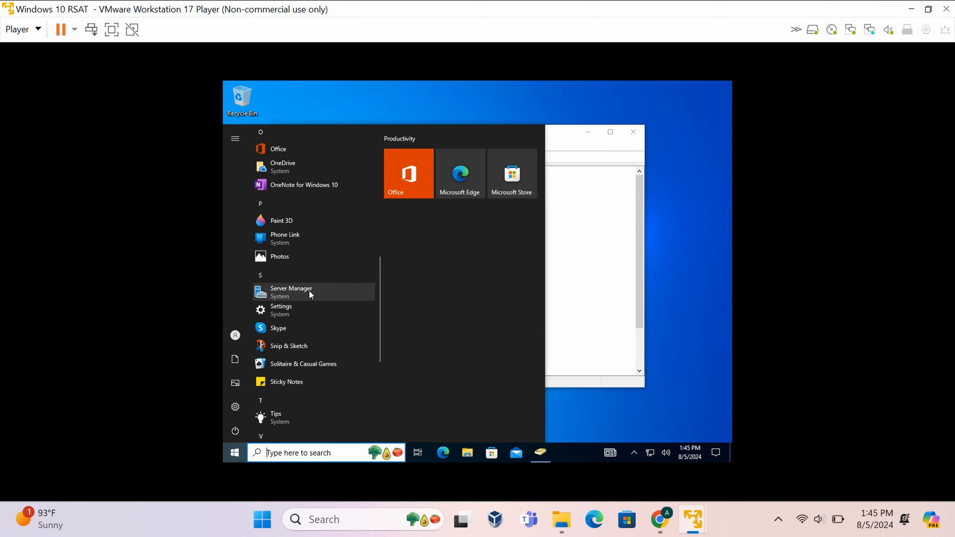
click(308, 291)
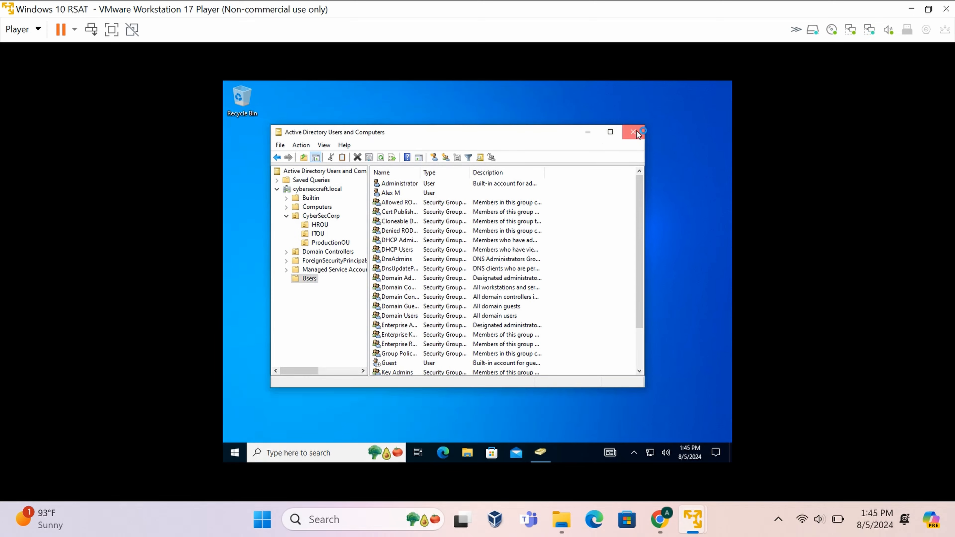
click(635, 131)
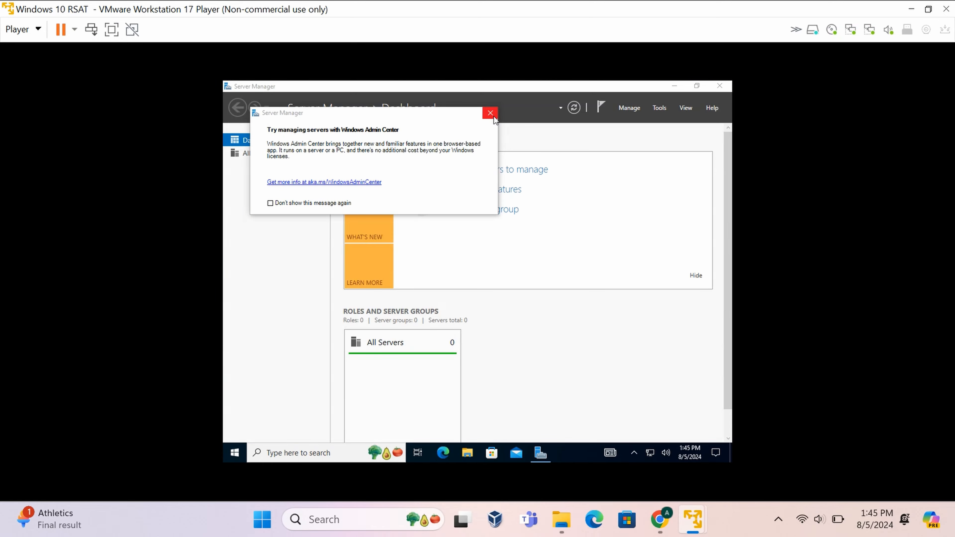
Dismiss the Windows Admin Center prompt and start Group Policy Management from Server Manager's Tools menu.
click(490, 113)
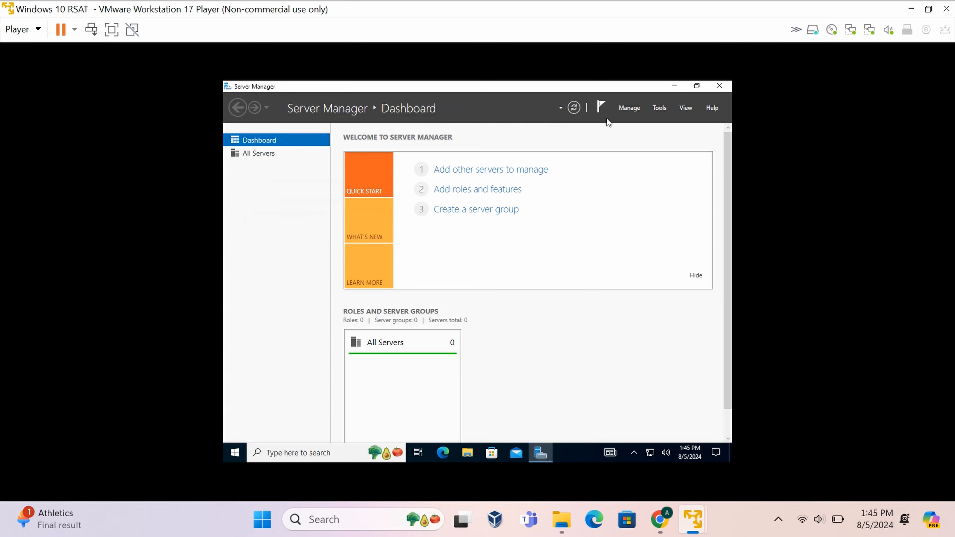
click(639, 109)
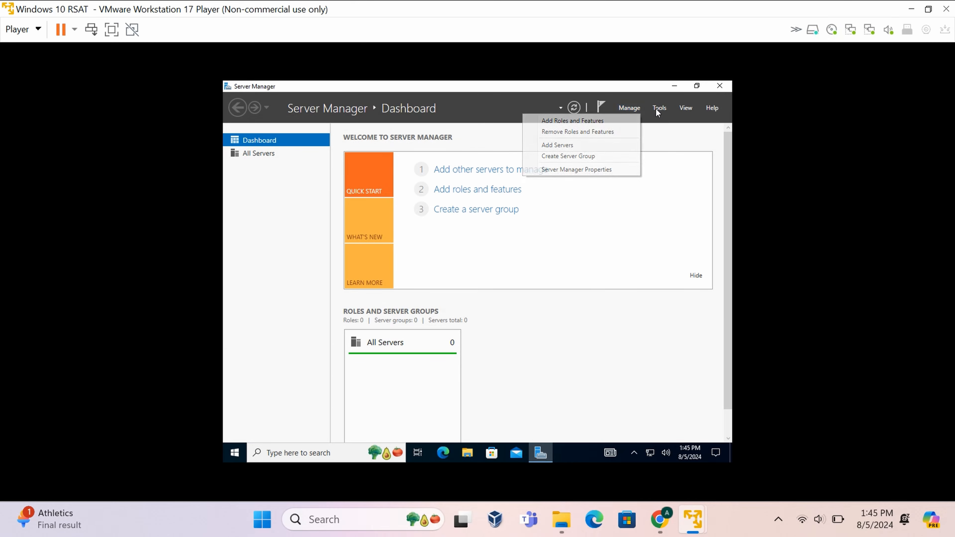
click(659, 108)
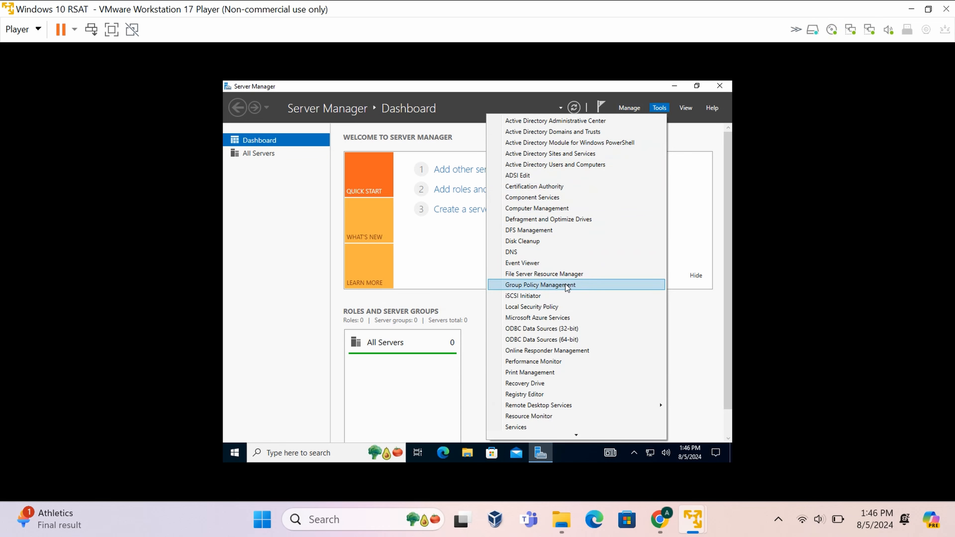
click(555, 284)
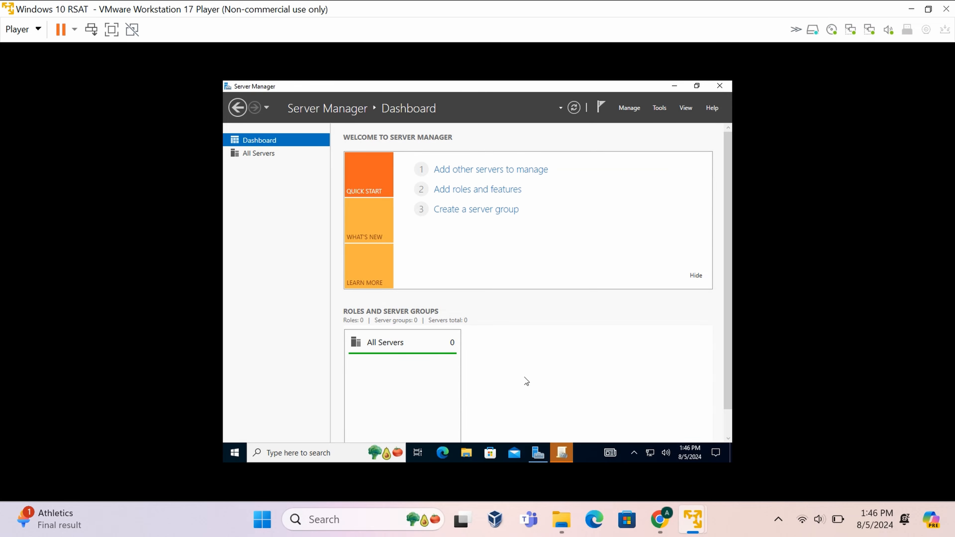
Expand Forest, Domains, cyberseccraft.local, CyberSecCorp and HROU, ITOU, ProductionOU to reveal their linked GPOs.
click(564, 453)
click(321, 202)
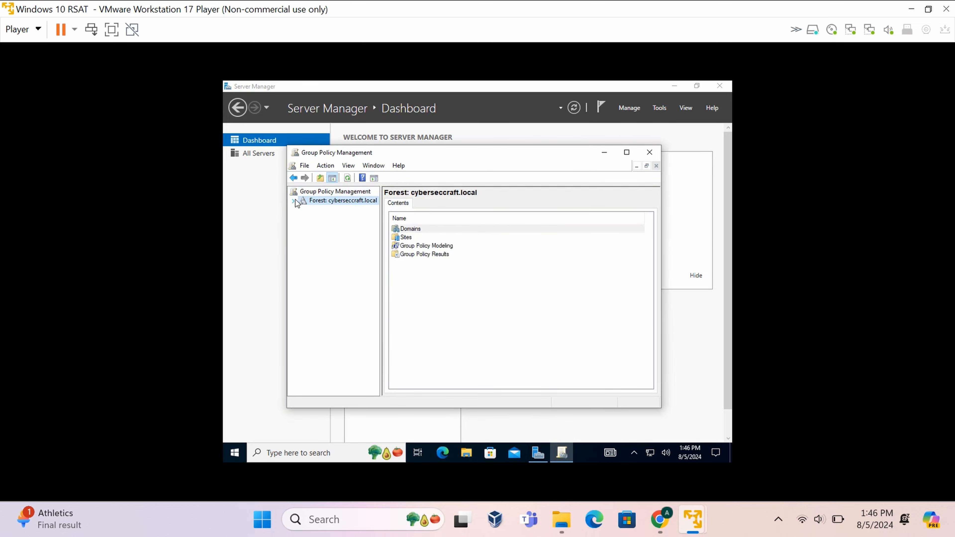
click(295, 200)
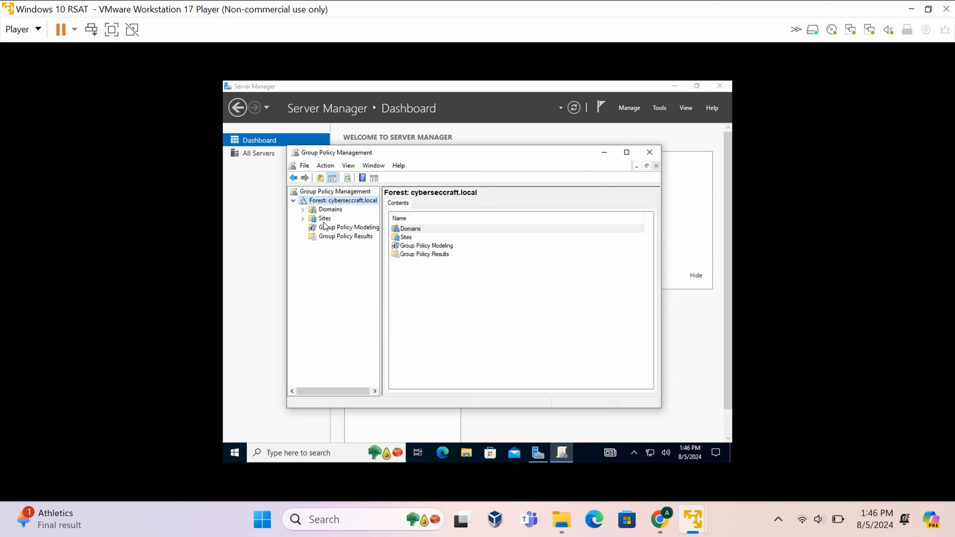
double_click(324, 210)
double_click(335, 219)
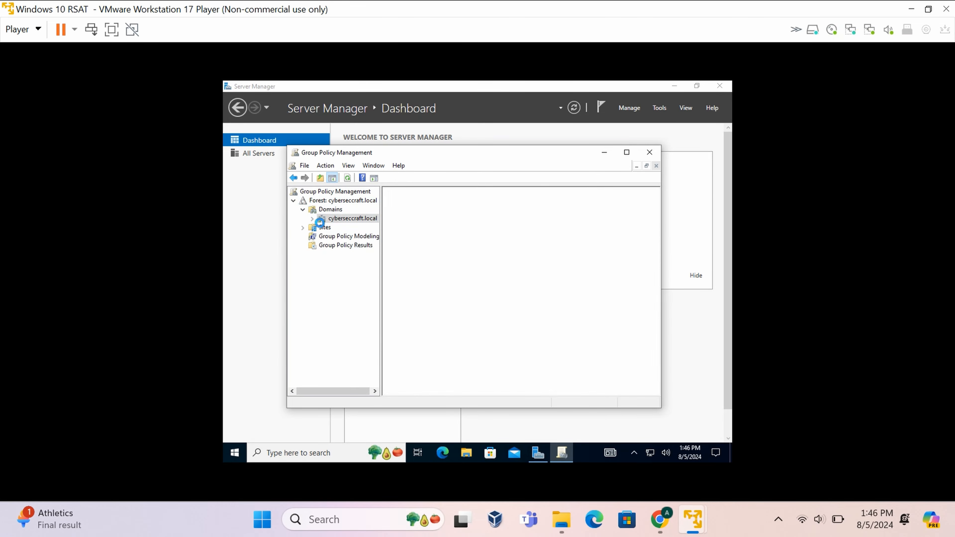
double_click(345, 235)
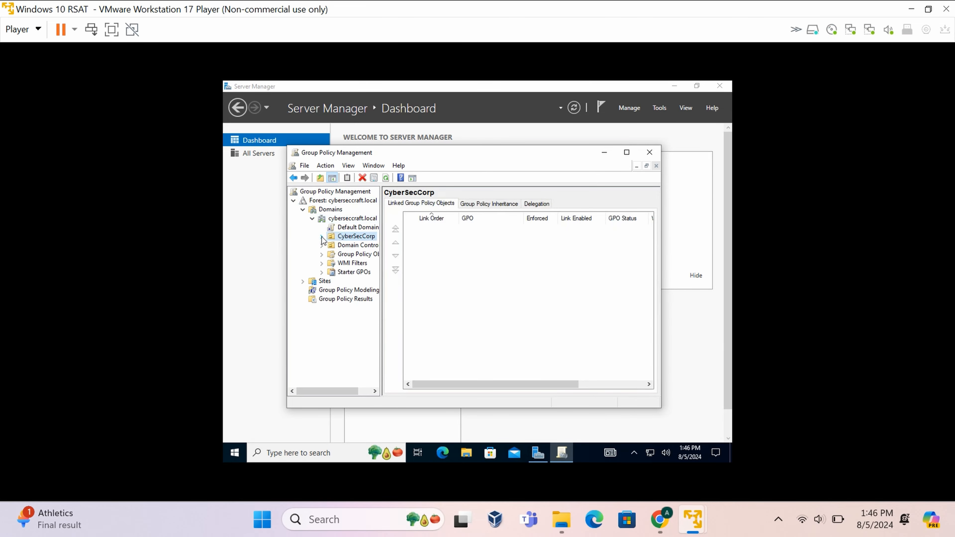
click(353, 247)
click(332, 246)
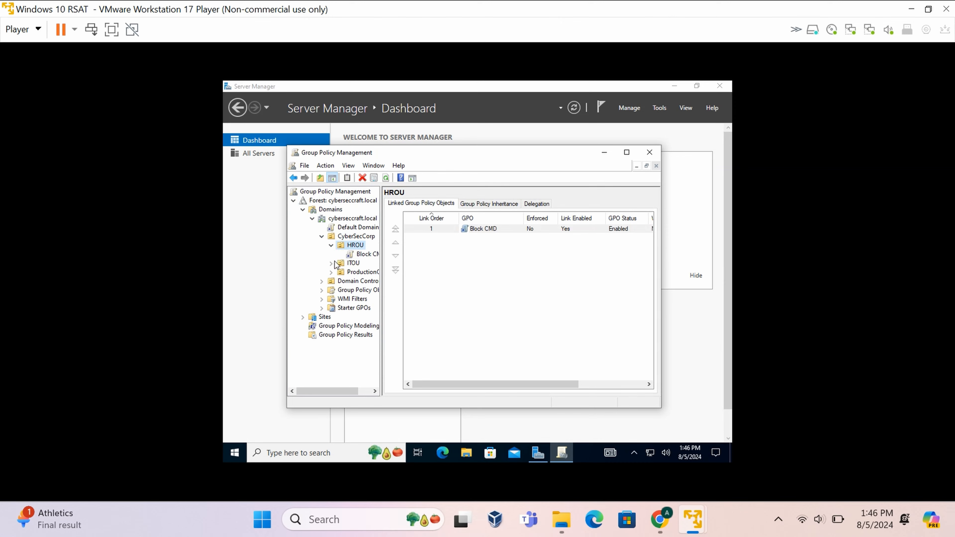
click(331, 262)
click(331, 281)
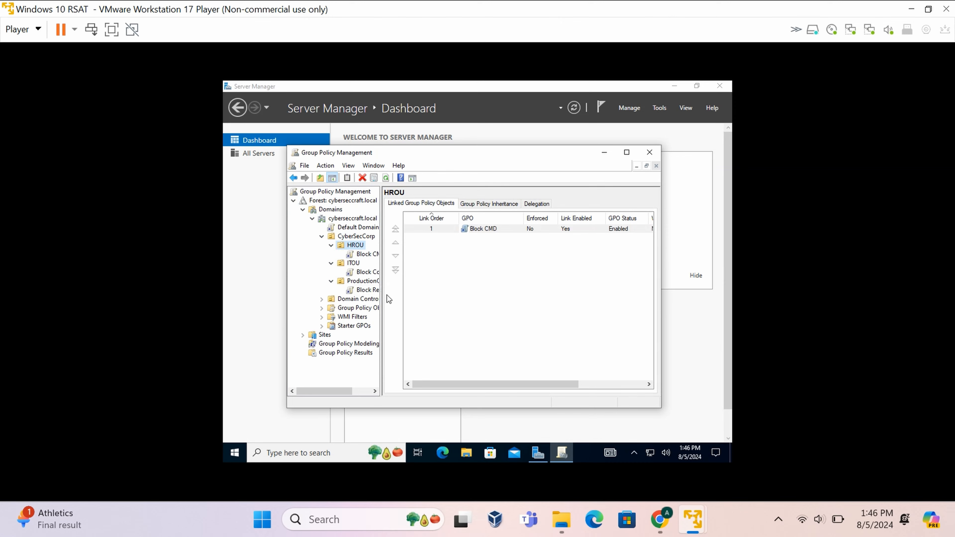
drag(381, 297, 413, 294)
Inspect the Block CMD GPO linked to HROU, then close Group Policy Management and Server Manager.
click(369, 254)
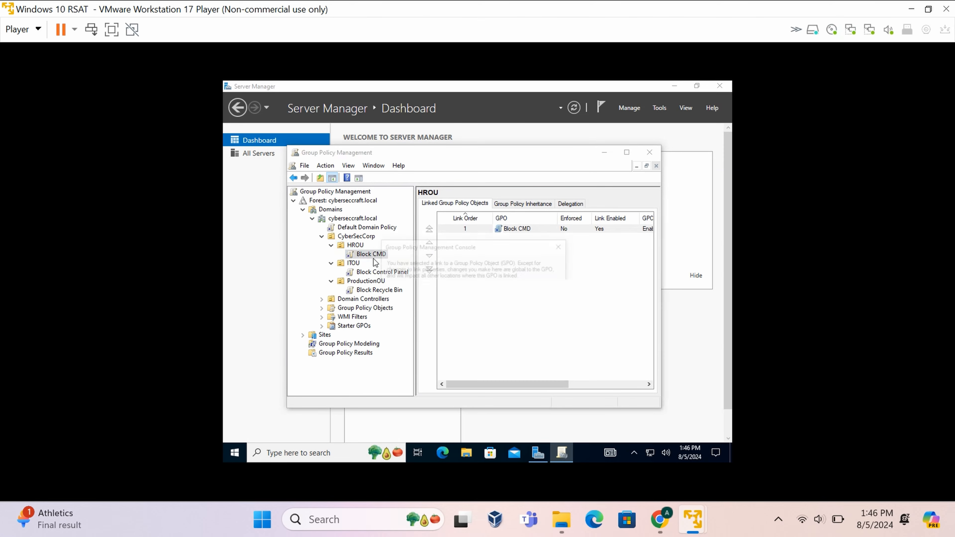
click(535, 301)
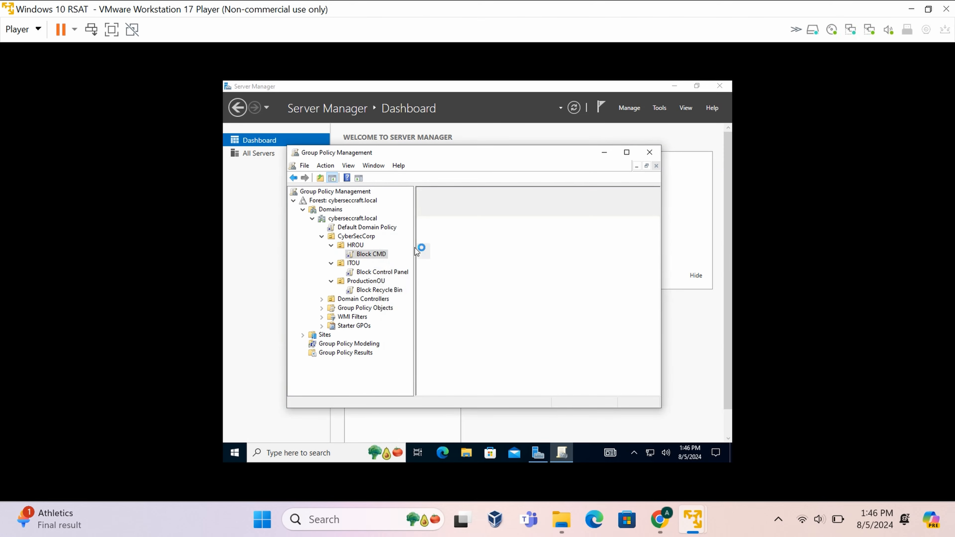
scroll(551, 264, right, 2)
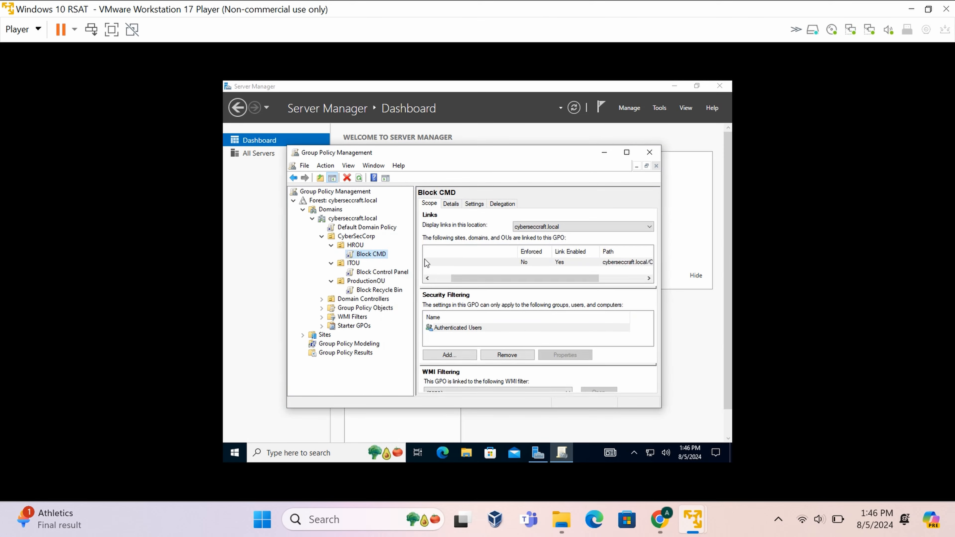
click(649, 152)
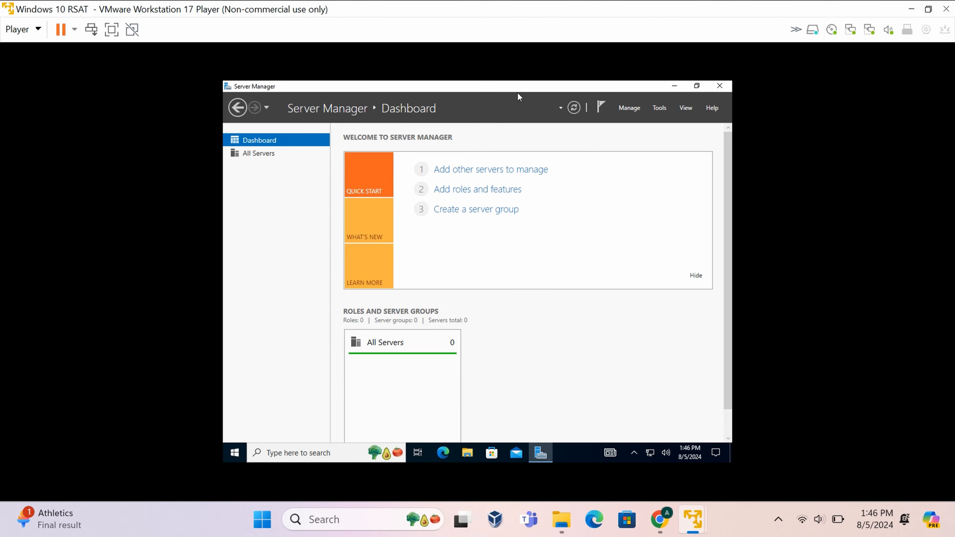
drag(517, 92, 482, 146)
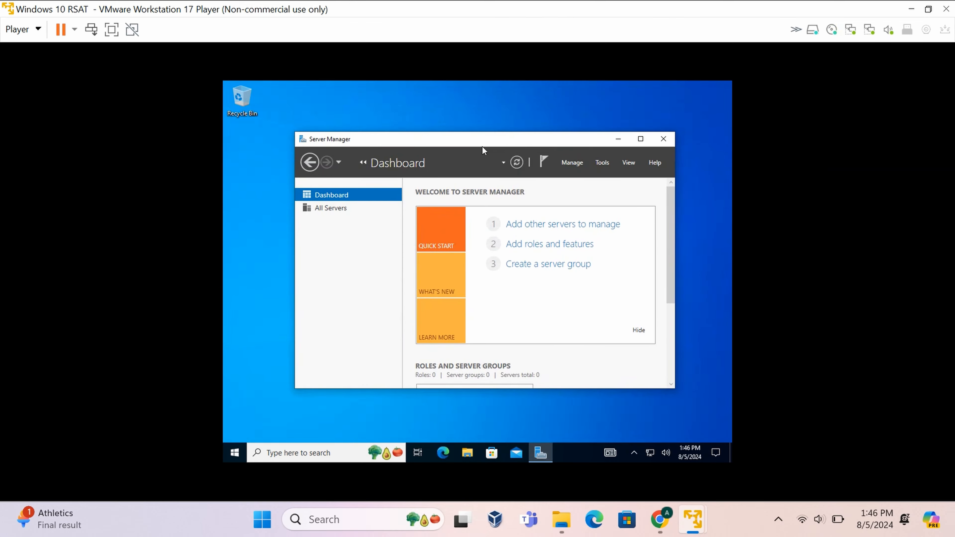
click(663, 140)
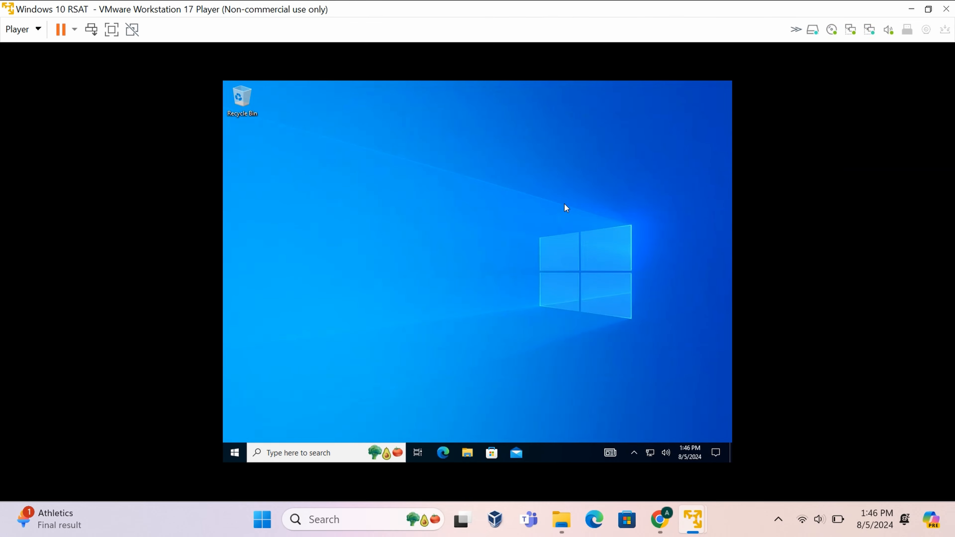